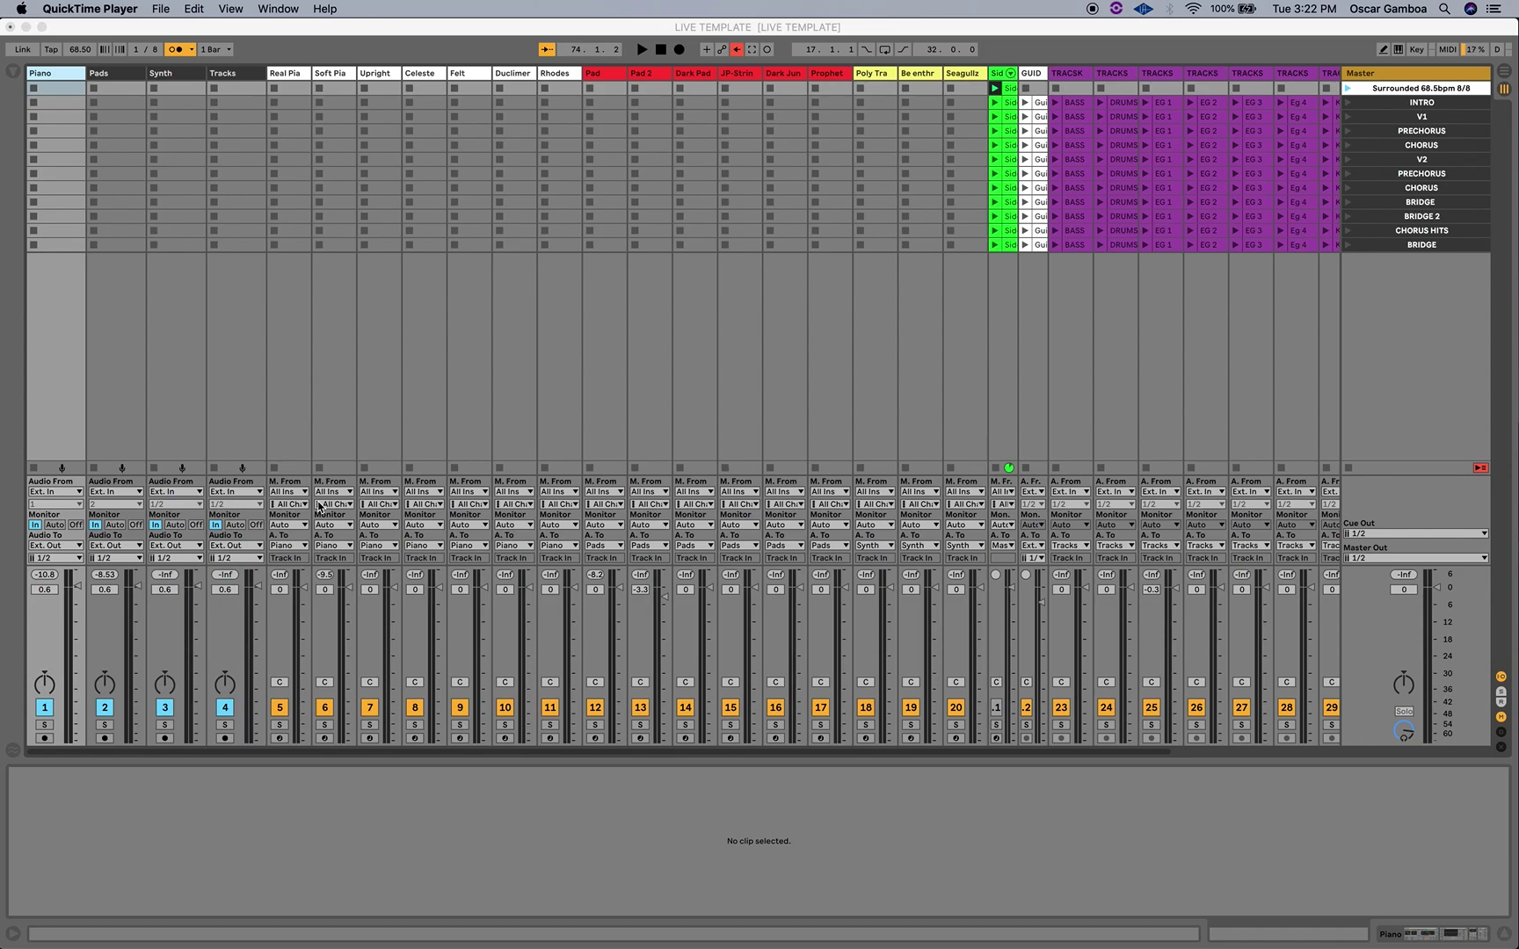
Bring the LIVE TEMPLATE session to the front and scroll the Session view back and forth.
{"action": "left_click", "coordinate": [479, 108]}
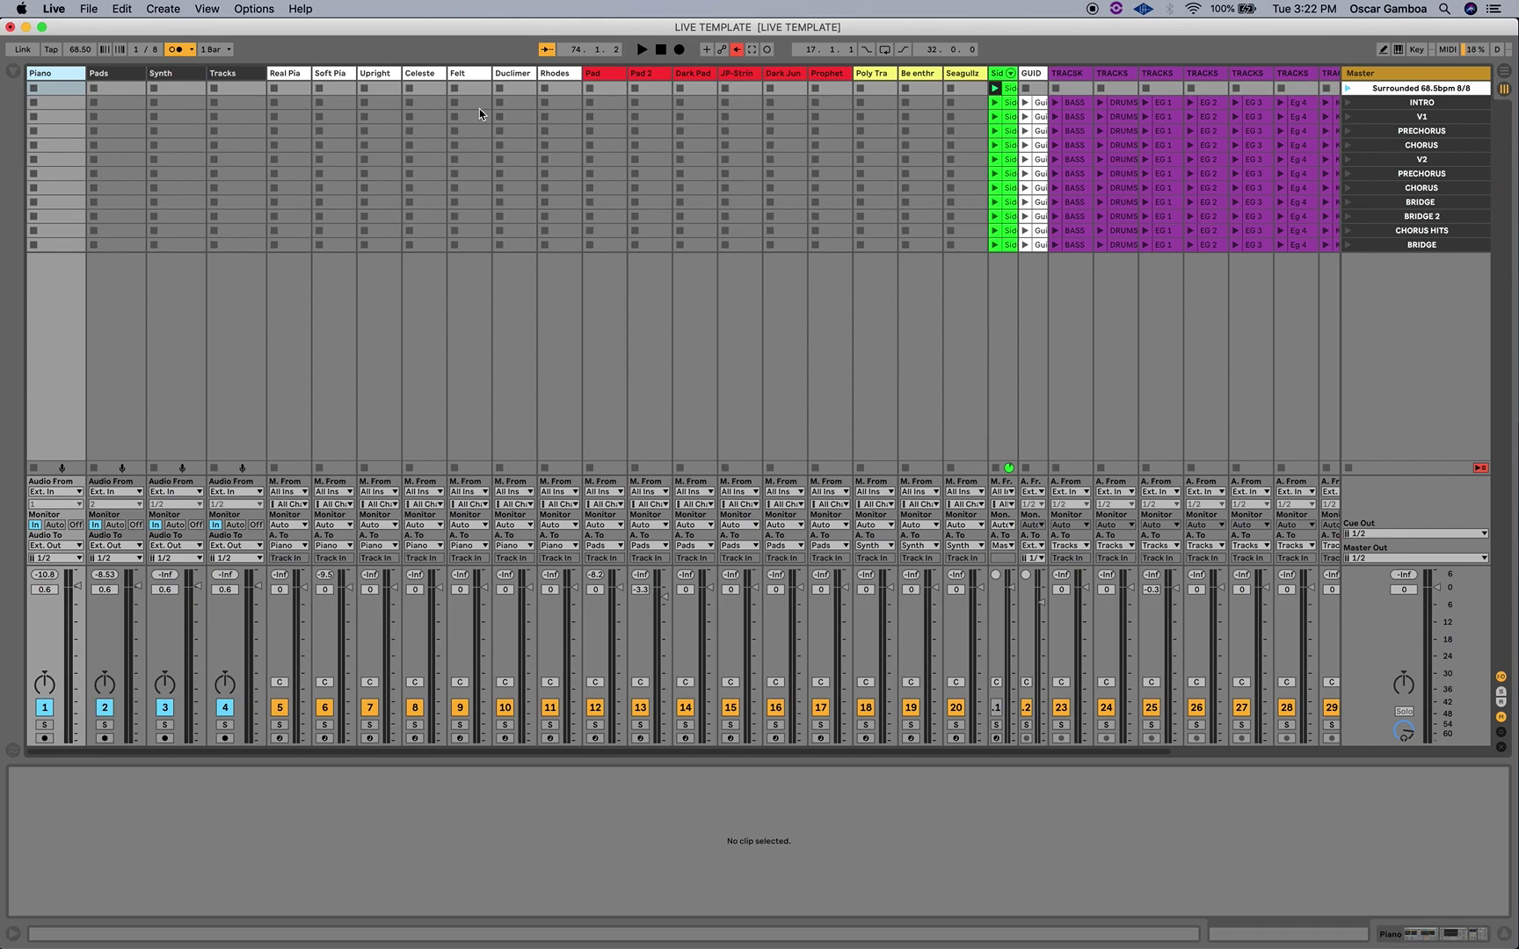
{"action": "scroll", "coordinate": [597, 256], "scroll_direction": "right", "scroll_amount": 5}
{"action": "scroll", "coordinate": [602, 263], "scroll_direction": "left", "scroll_amount": 5}
{"action": "scroll", "coordinate": [604, 267], "scroll_direction": "right", "scroll_amount": 3}
{"action": "scroll", "coordinate": [604, 267], "scroll_direction": "left", "scroll_amount": 3}
{"action": "scroll", "coordinate": [604, 268], "scroll_direction": "right", "scroll_amount": 3}
{"action": "scroll", "coordinate": [604, 267], "scroll_direction": "left", "scroll_amount": 3}
Move the track selection from Piano to Pads and back, then scroll the Session view again.
{"action": "key", "text": "Right"}
{"action": "key", "text": "Left"}
{"action": "scroll", "coordinate": [376, 203], "scroll_direction": "right", "scroll_amount": 5}
{"action": "scroll", "coordinate": [376, 203], "scroll_direction": "left", "scroll_amount": 3}
Turn Wi-Fi off in the macOS menu bar, then select the Synth, Tracks and Pianos bus tracks in turn.
{"action": "left_click", "coordinate": [1193, 9]}
{"action": "left_click", "coordinate": [1204, 45]}
{"action": "key", "text": "Right"}
{"action": "key", "text": "Right"}
{"action": "left_click", "coordinate": [240, 79]}
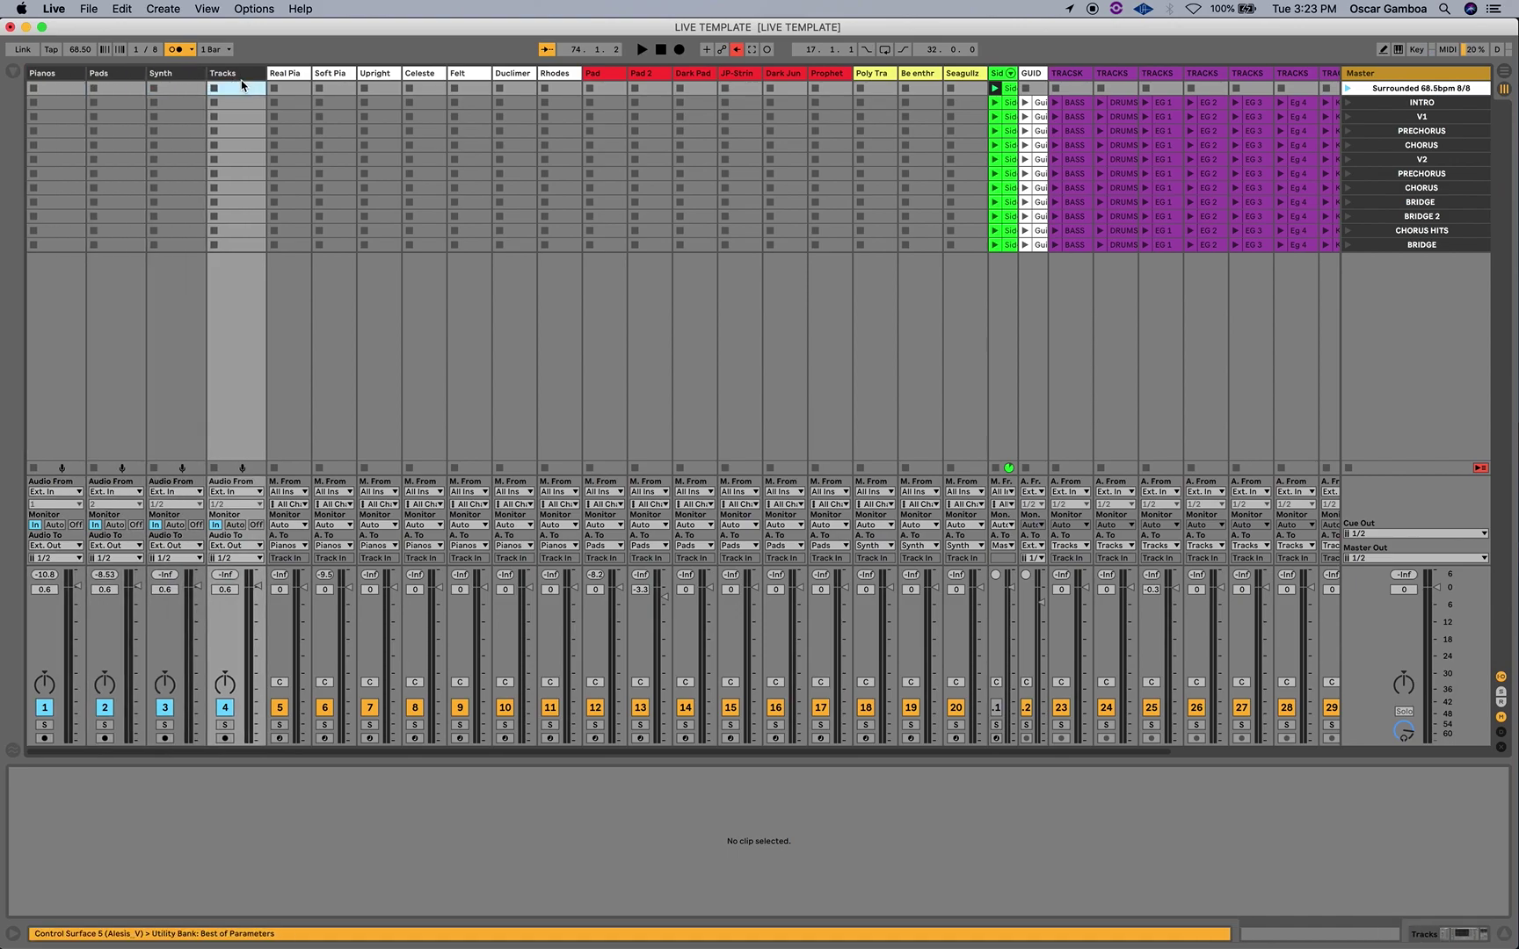
{"action": "left_click", "coordinate": [50, 75]}
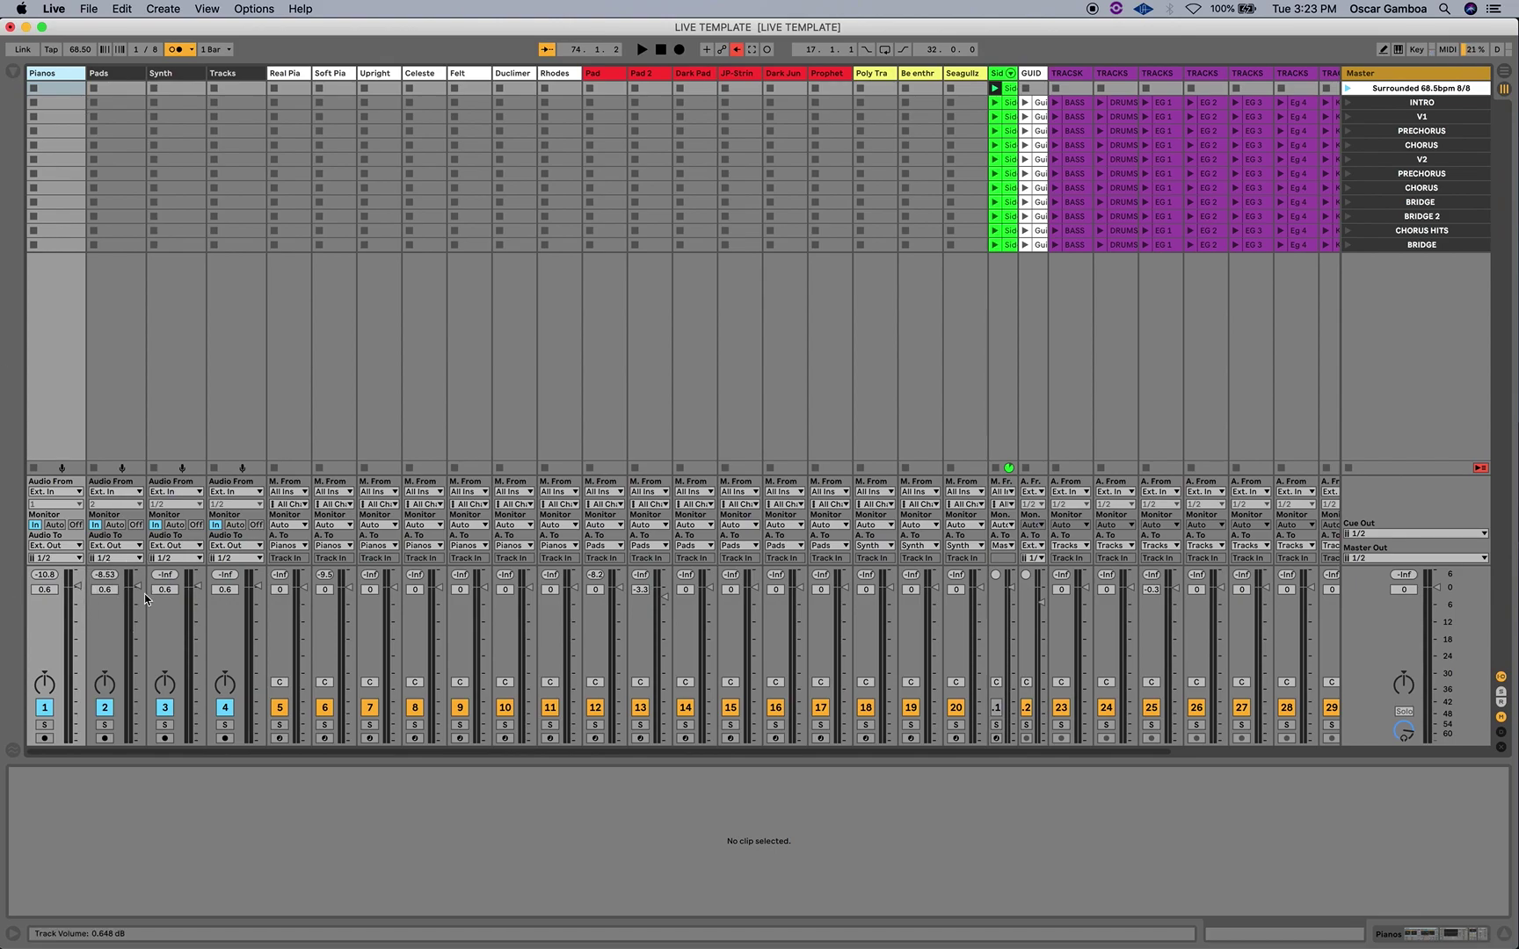
{"action": "left_click", "coordinate": [281, 76]}
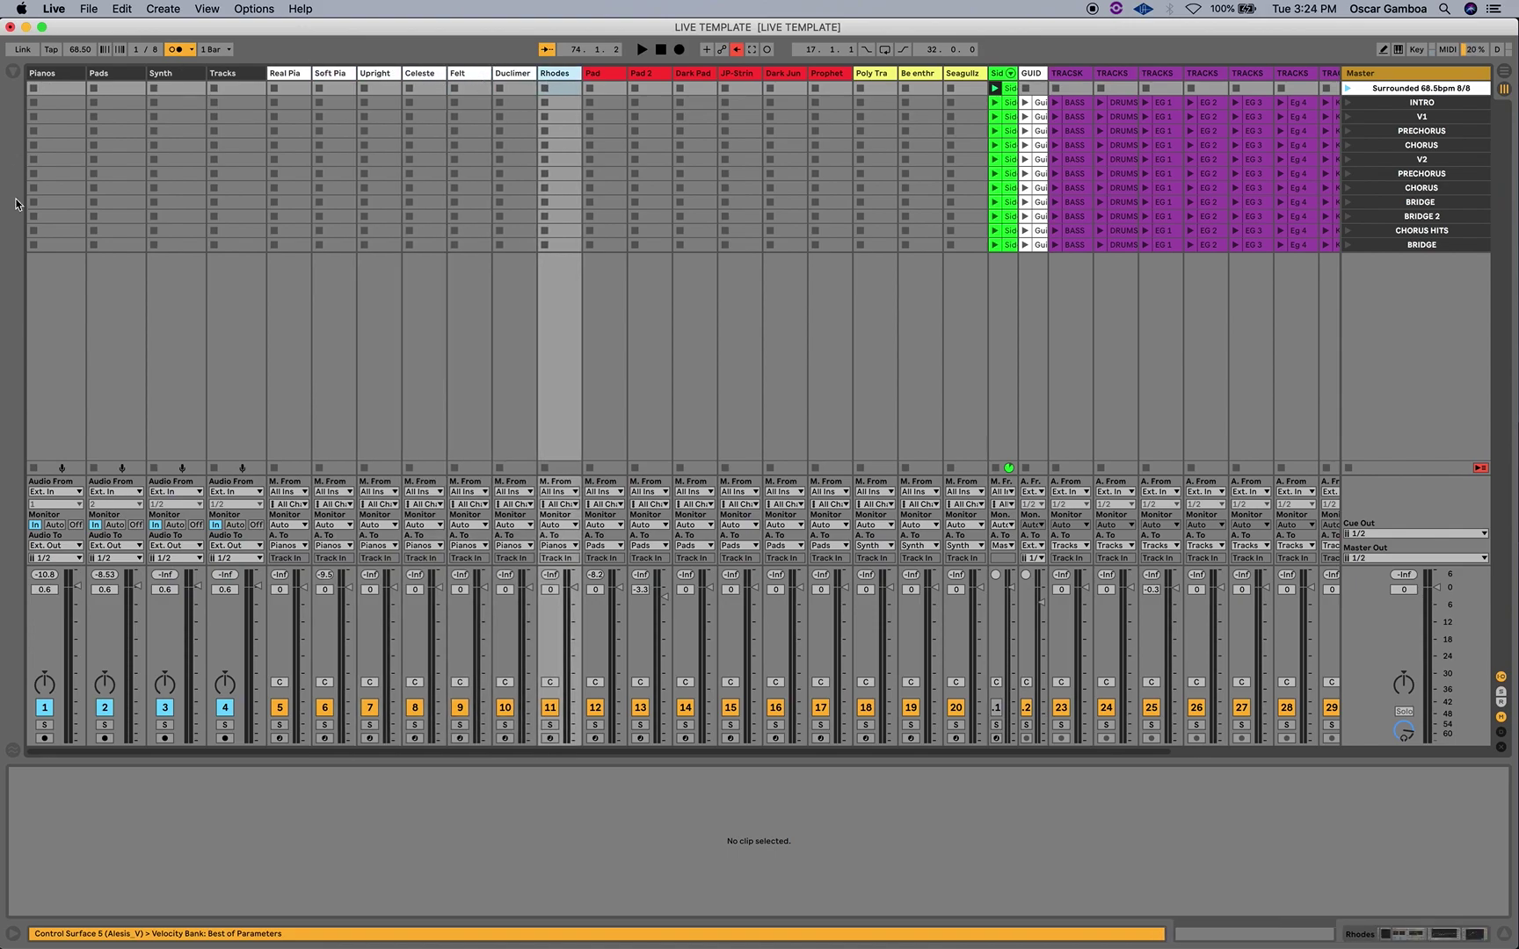
{"action": "left_click", "coordinate": [56, 557]}
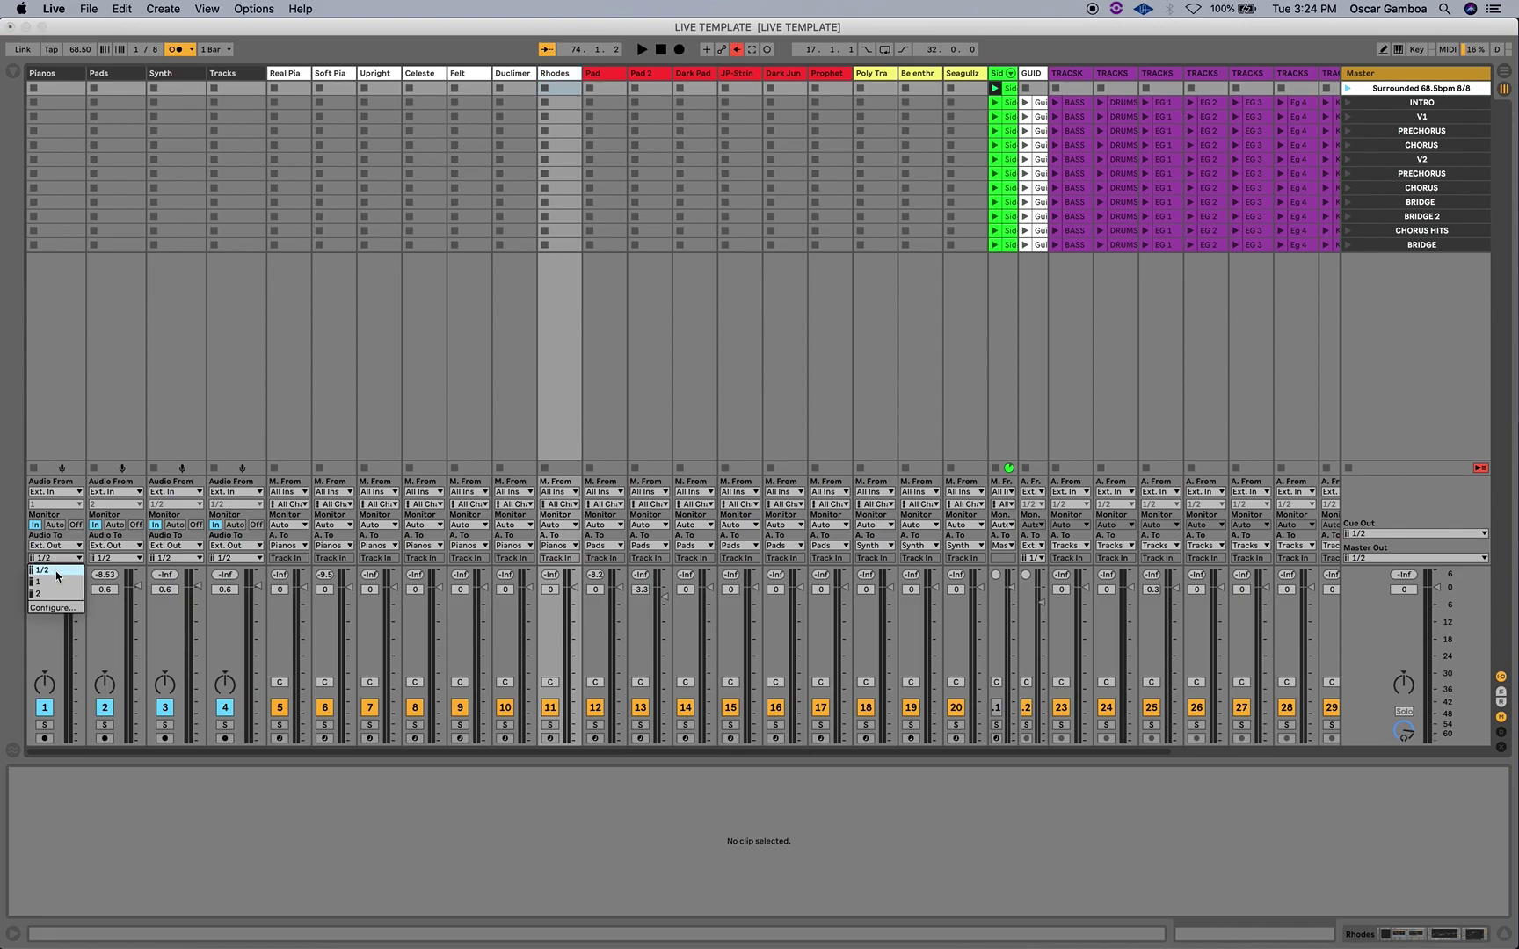
{"action": "left_click", "coordinate": [56, 571]}
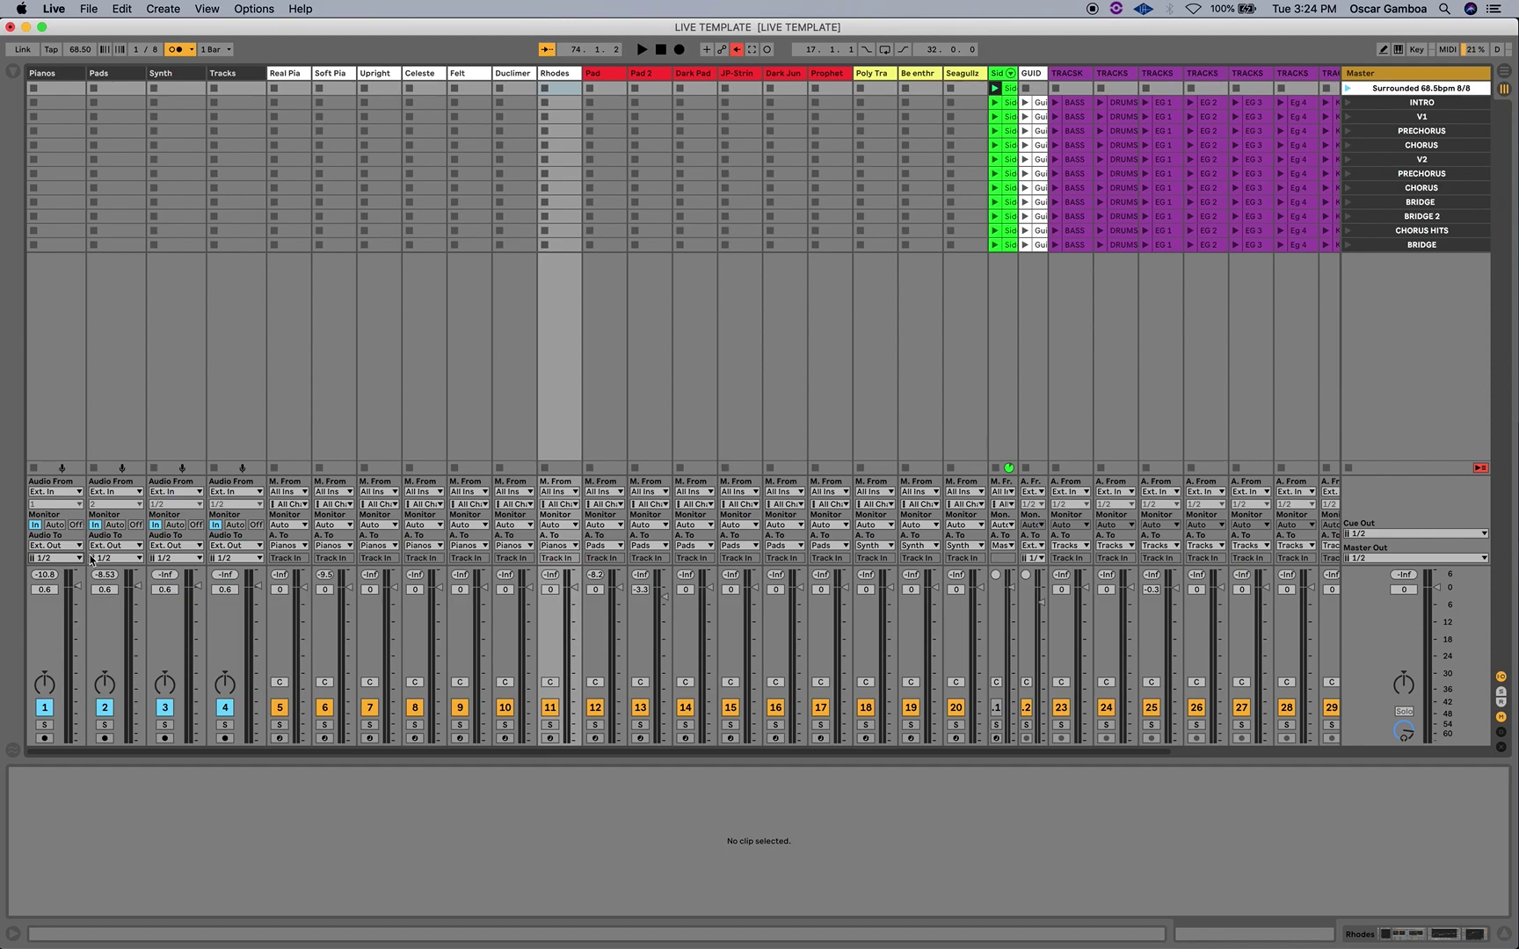
{"action": "left_click", "coordinate": [295, 76]}
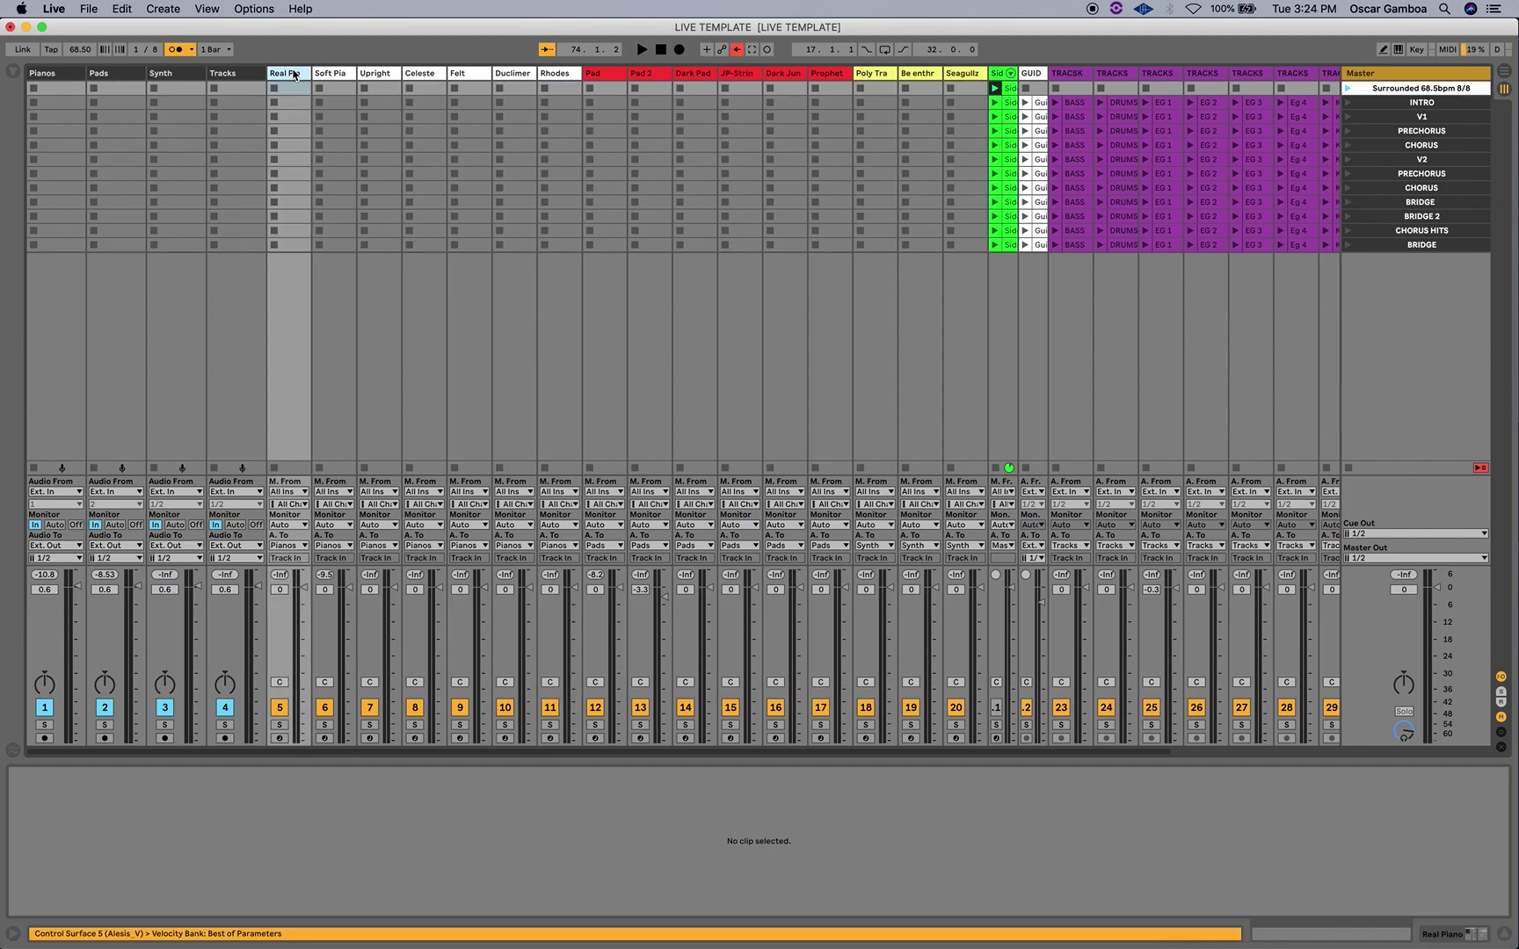
{"action": "left_click", "coordinate": [64, 77]}
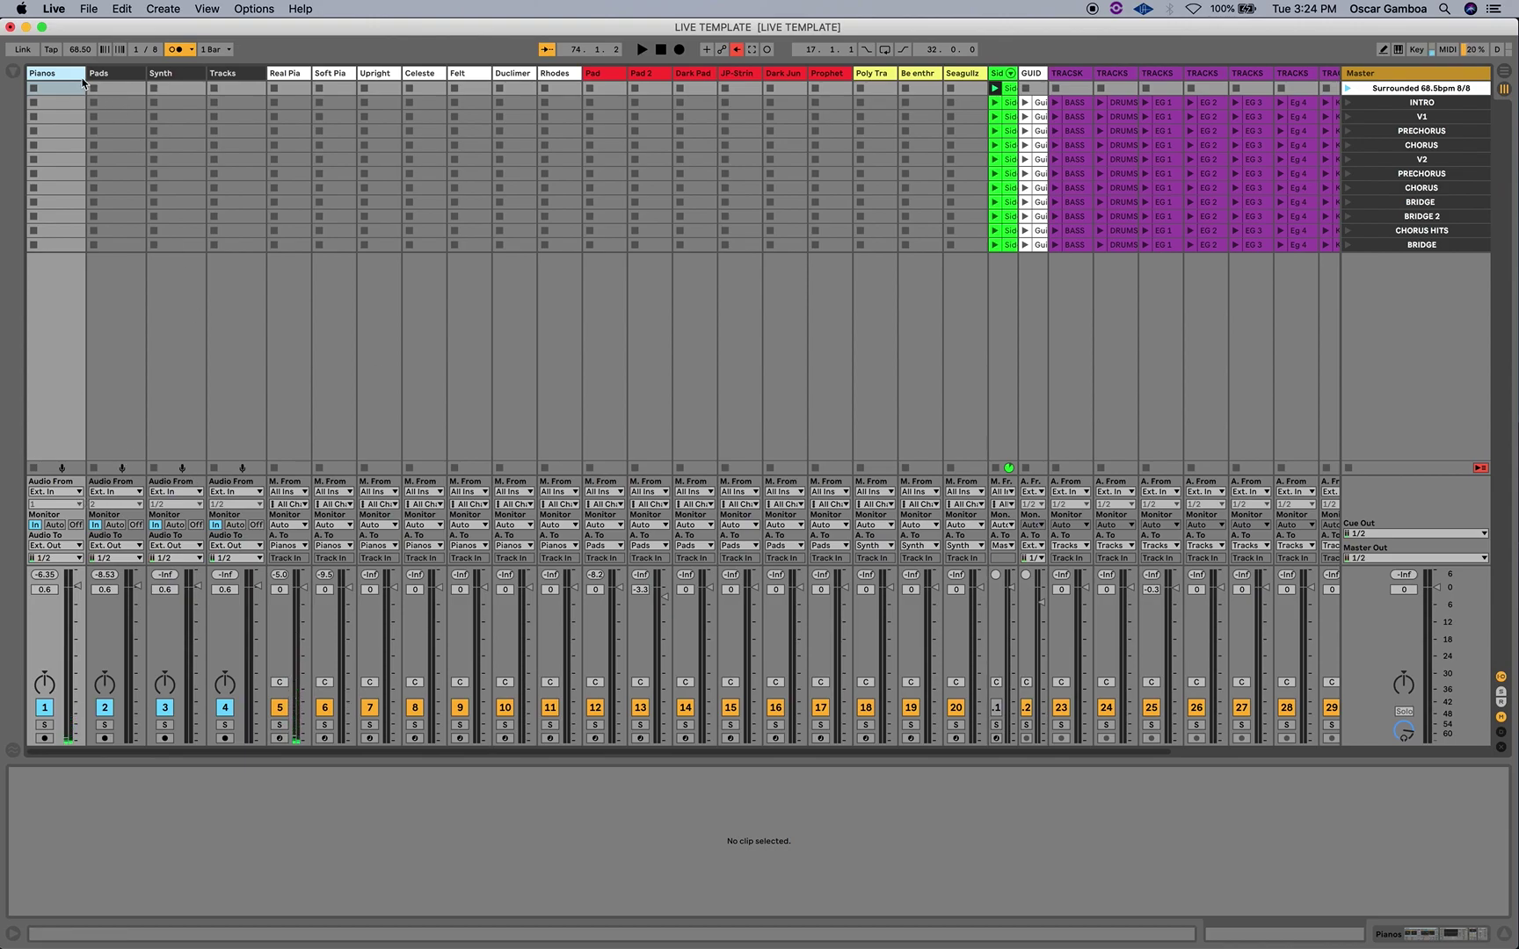
Display the Pianos bus chain: Reverb, Auto Filter, Ping Pong Delay and Utility at -2.00 dB.
{"action": "left_click", "coordinate": [1433, 938]}
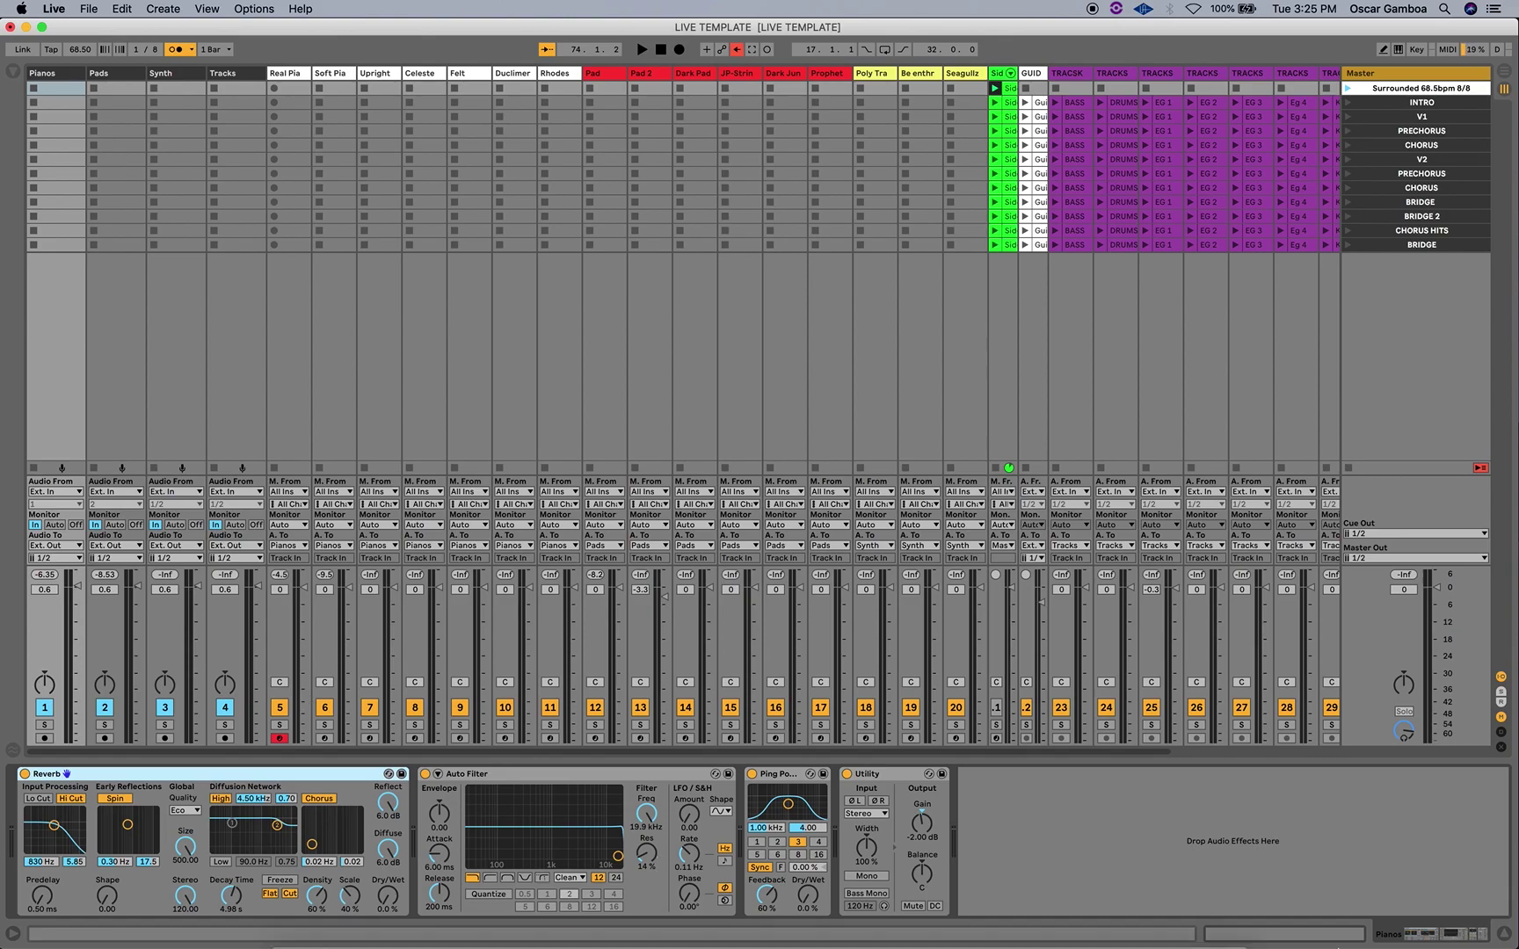
{"action": "left_click", "coordinate": [1142, 924]}
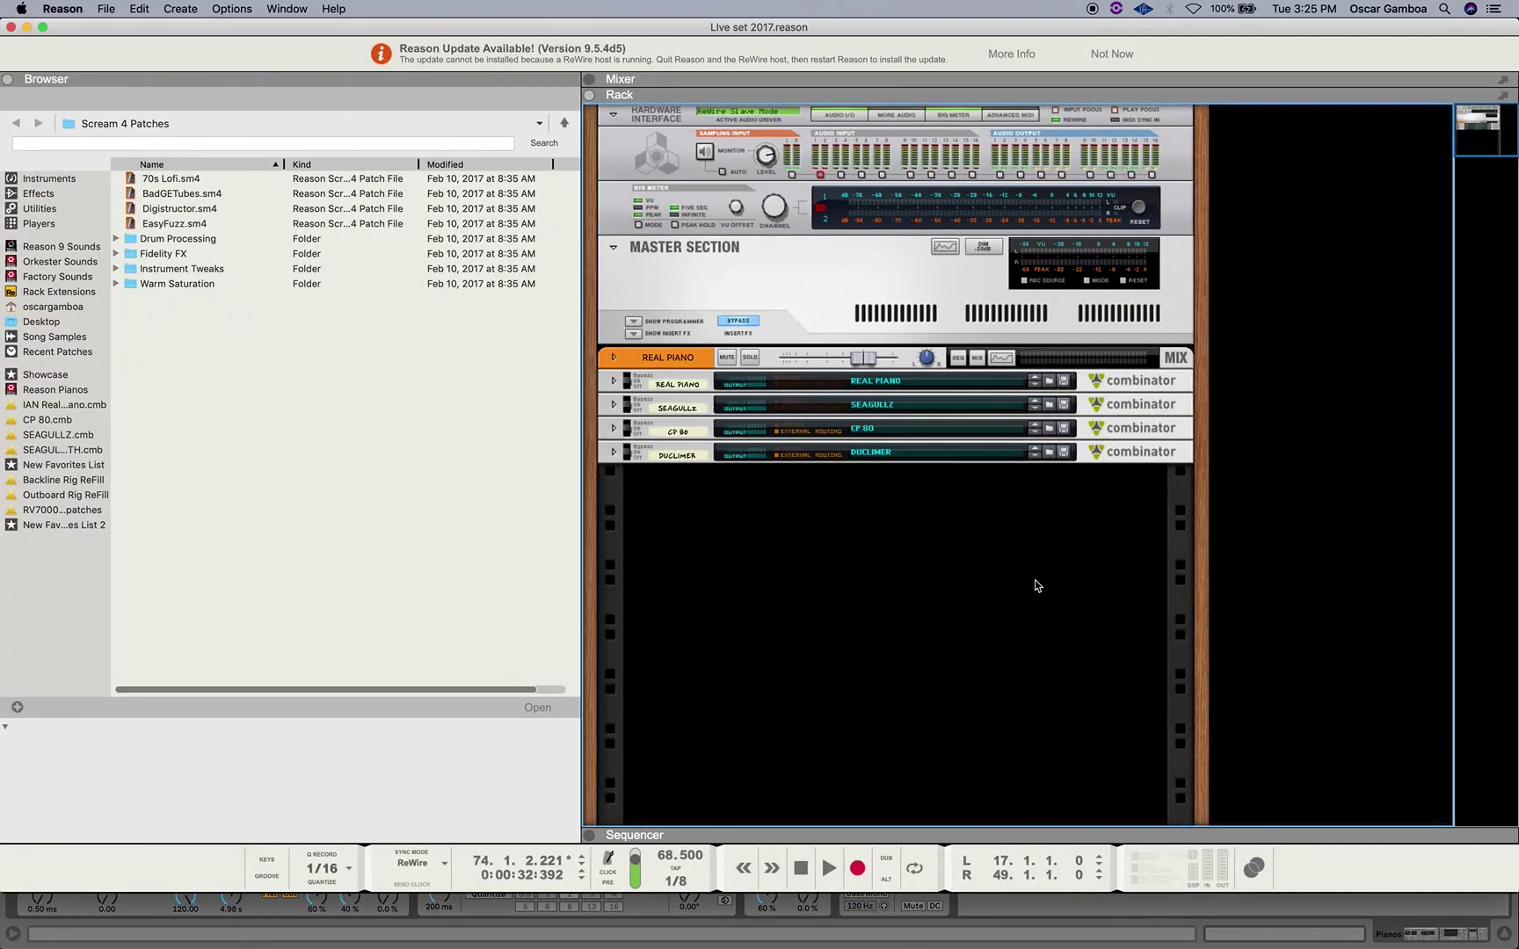
{"action": "left_click", "coordinate": [1006, 923]}
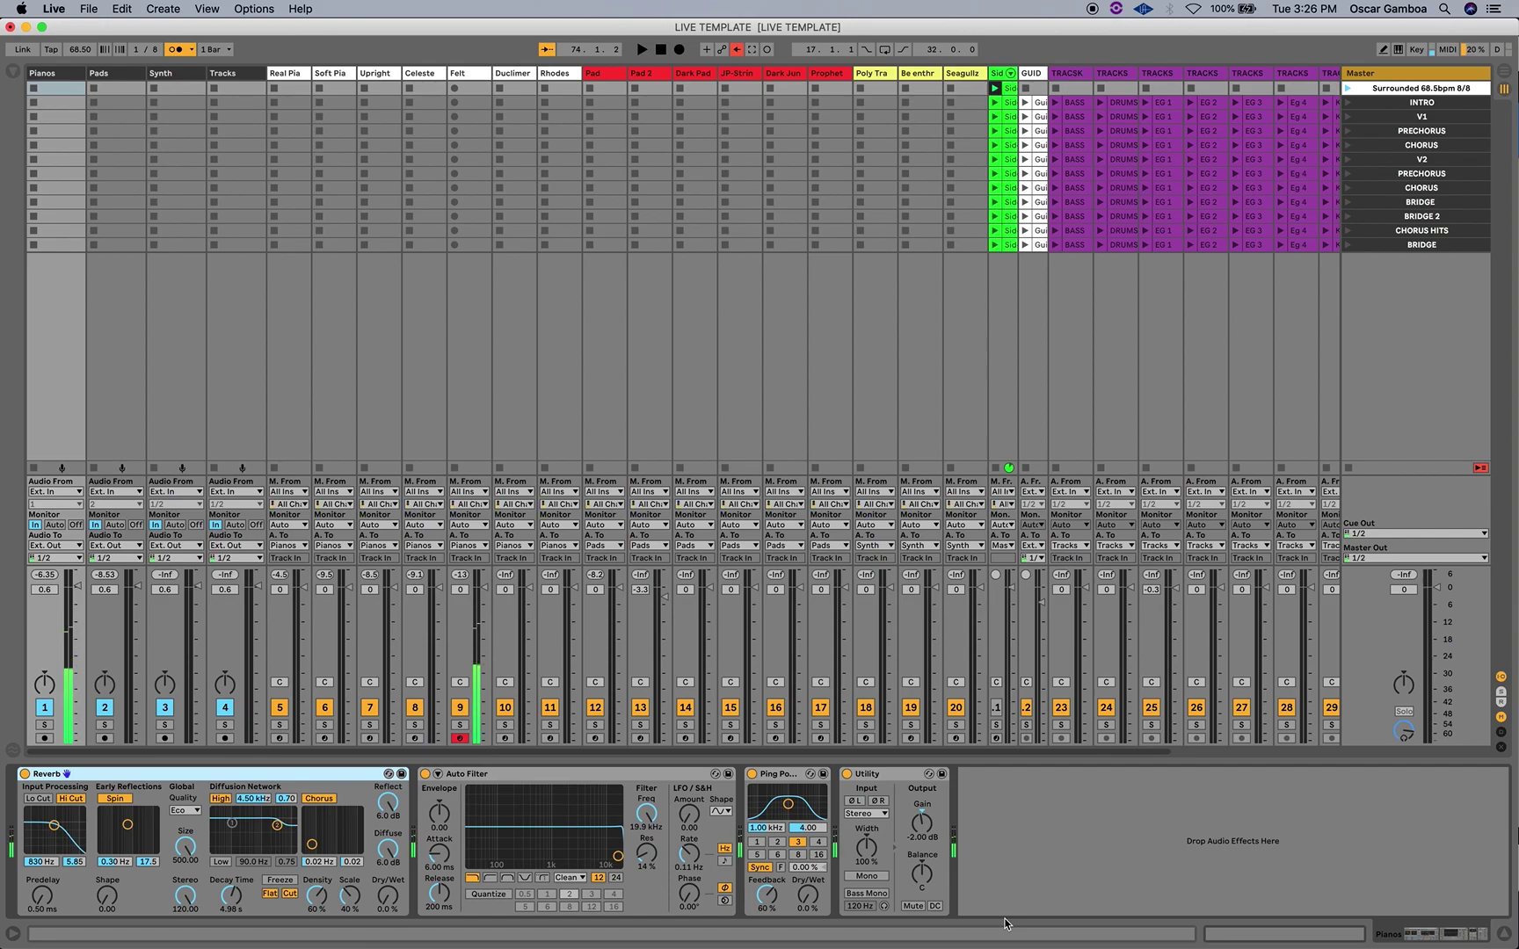
Show the Felt track's devices and check the Soft Piano patch in its LABS window.
{"action": "left_click", "coordinate": [468, 73]}
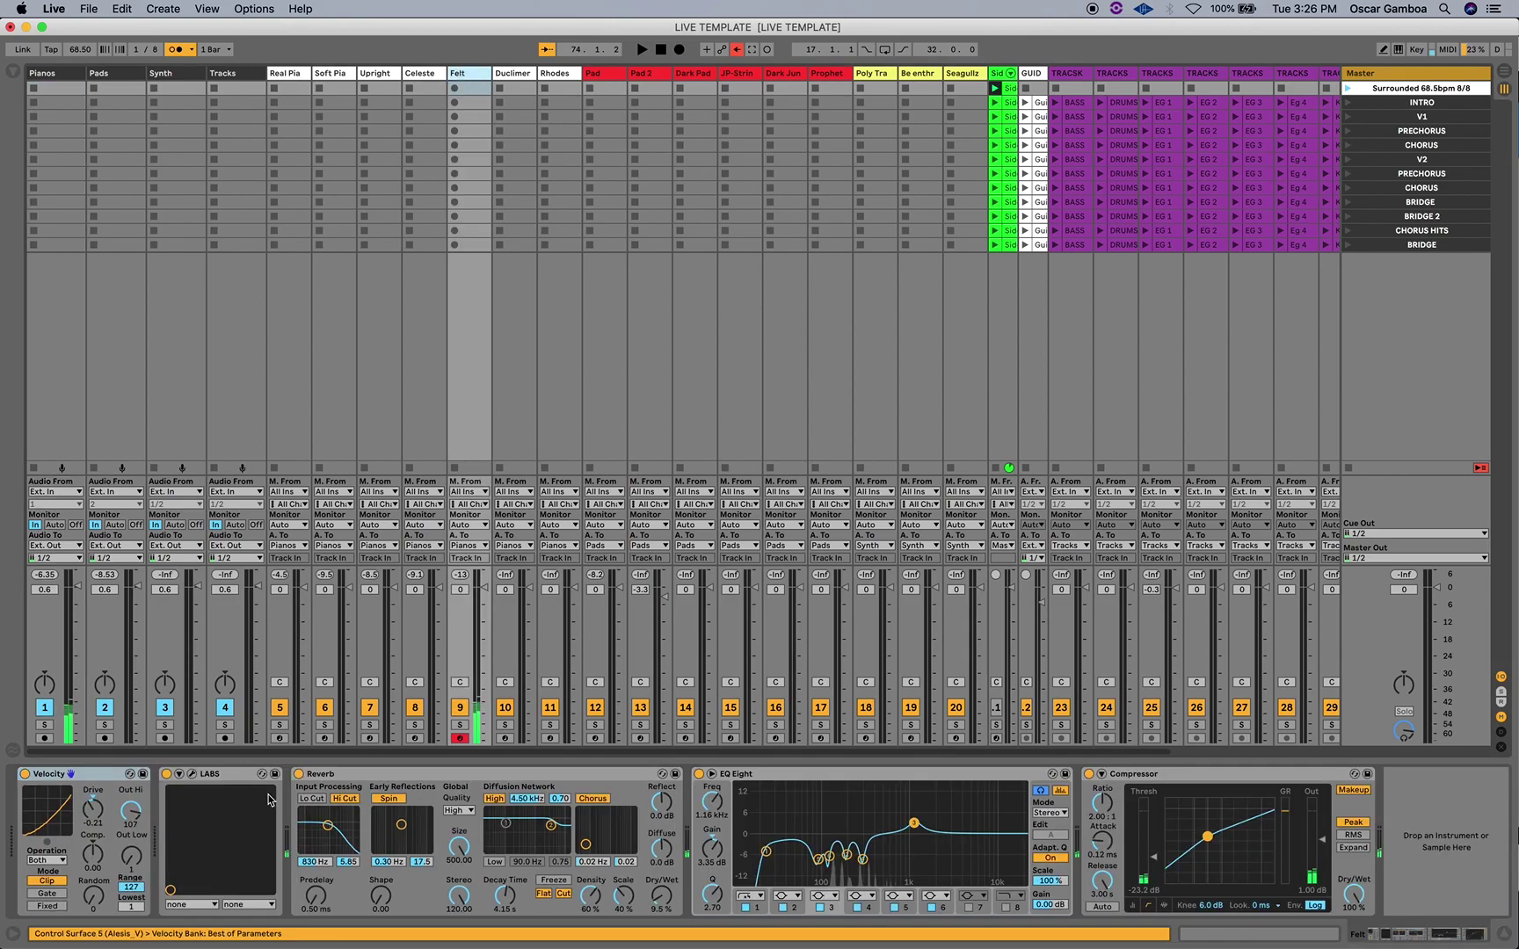
{"action": "left_click", "coordinate": [192, 775]}
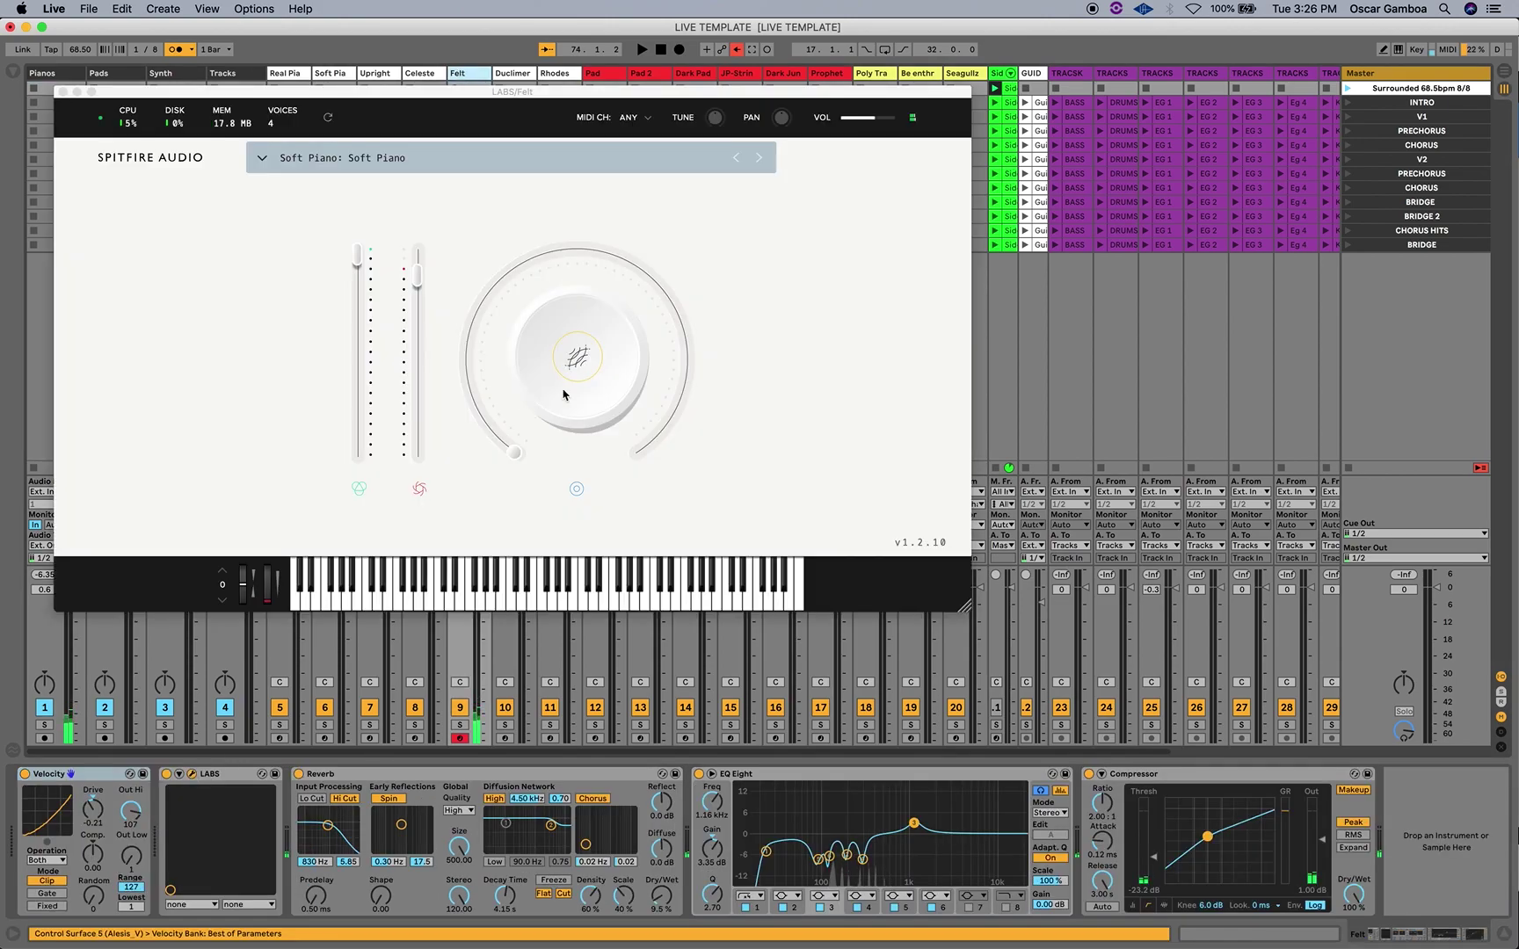
{"action": "left_click", "coordinate": [63, 92]}
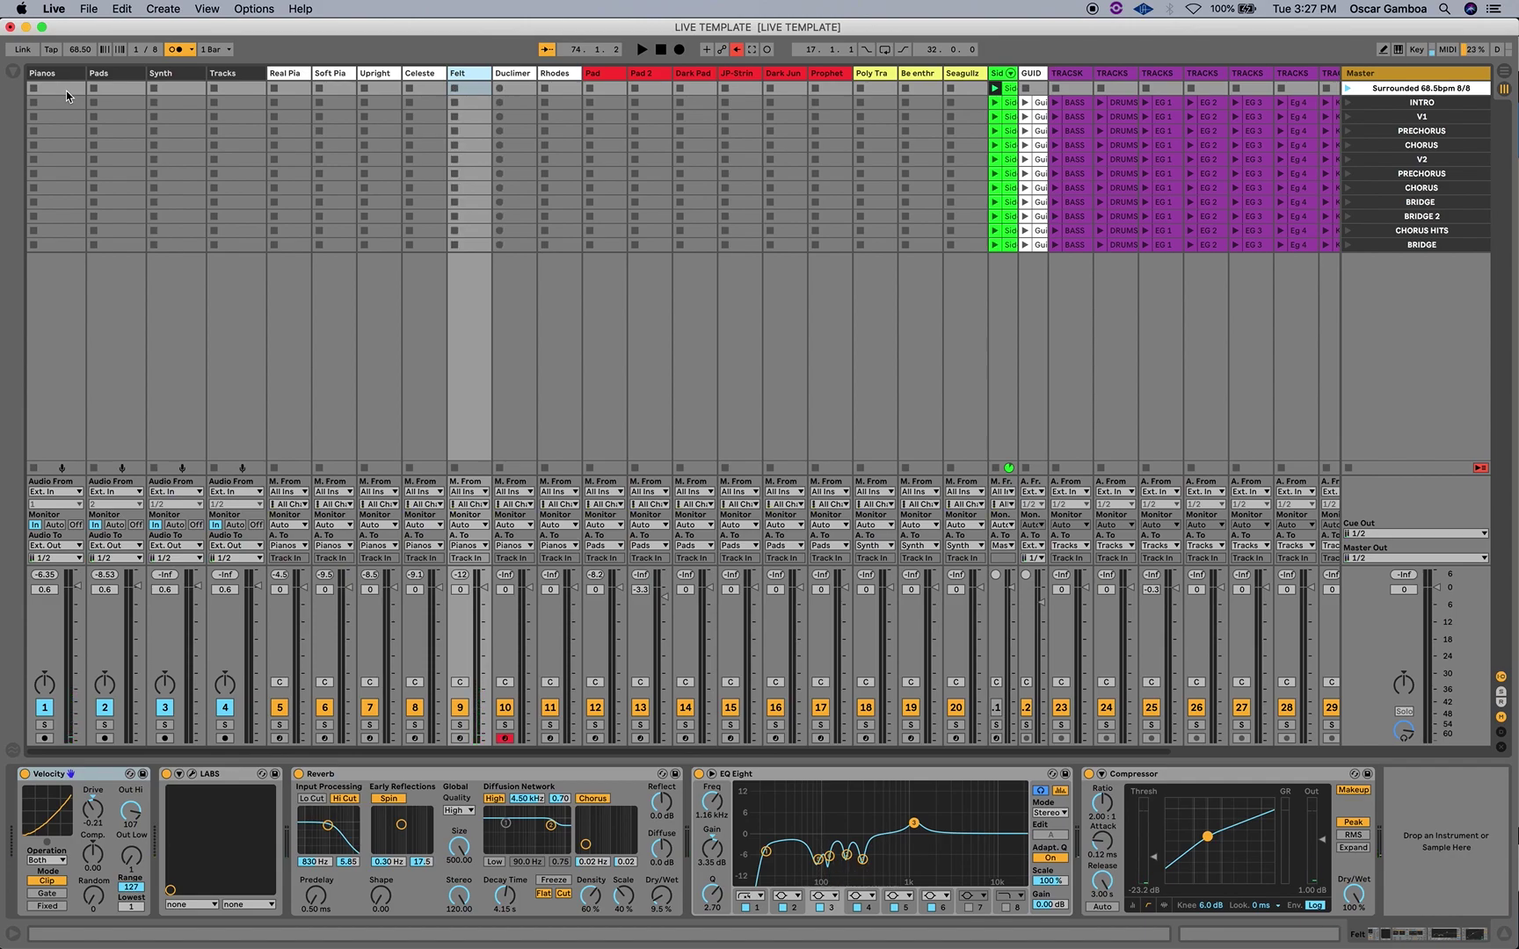
Show the Dulcimer track's External Instrument chain and set the song tempo to 90 BPM.
{"action": "left_click", "coordinate": [517, 74]}
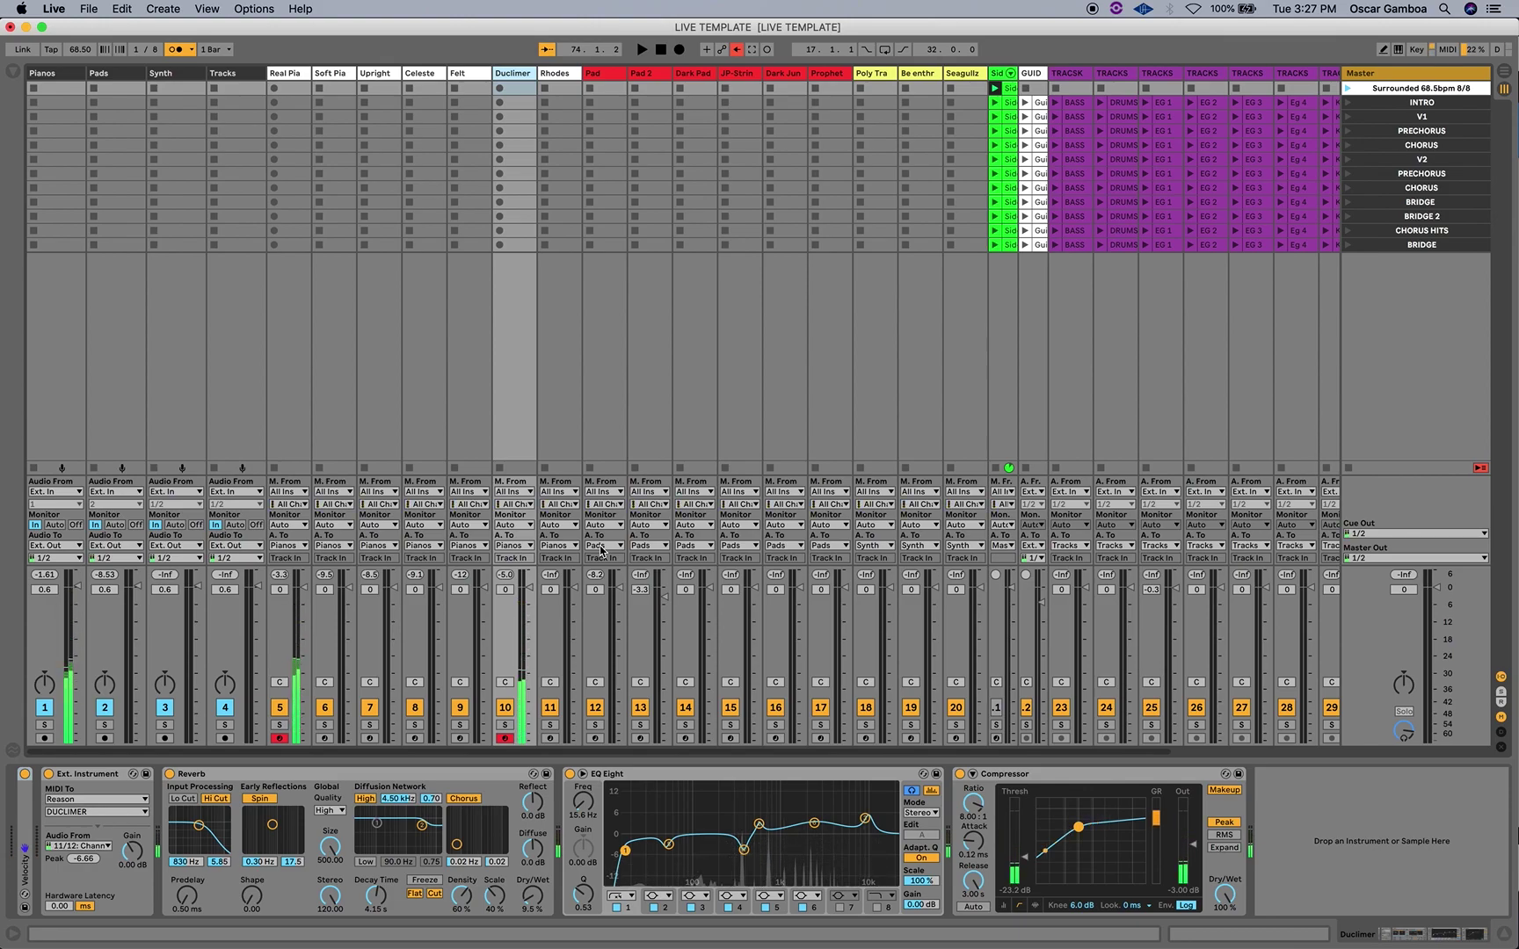
{"action": "left_click", "coordinate": [76, 49]}
{"action": "type", "text": "90"}
{"action": "key", "text": "Return"}
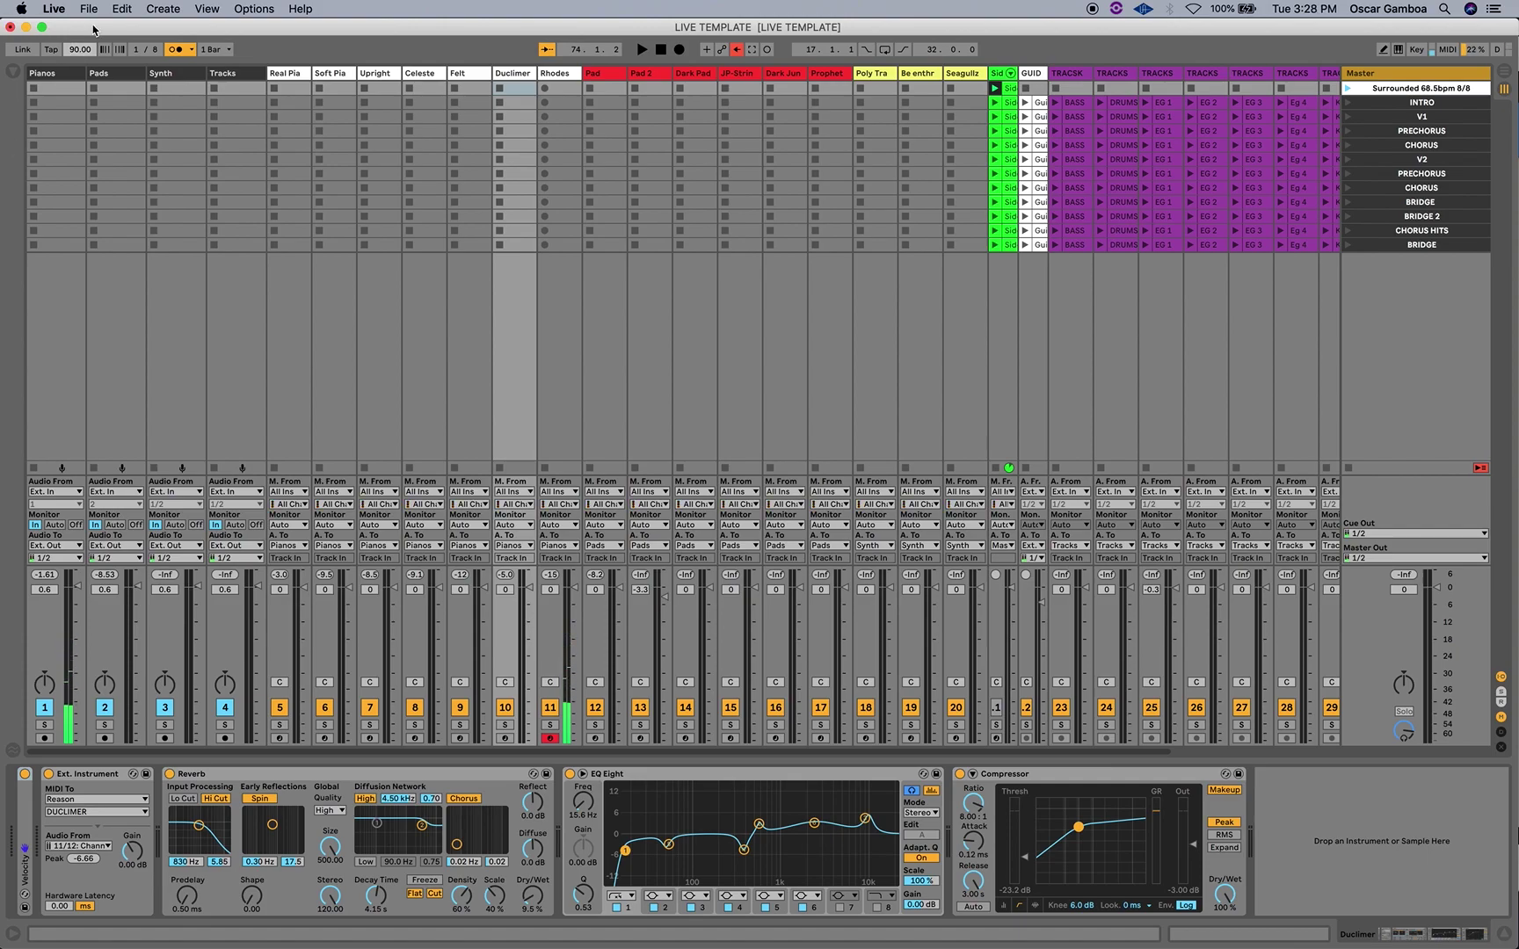
Show the Rhodes chain of Kontakt 5, Reverb, EQ Eight and Compressor, checking Kontakt's instrument window.
{"action": "left_click", "coordinate": [545, 74]}
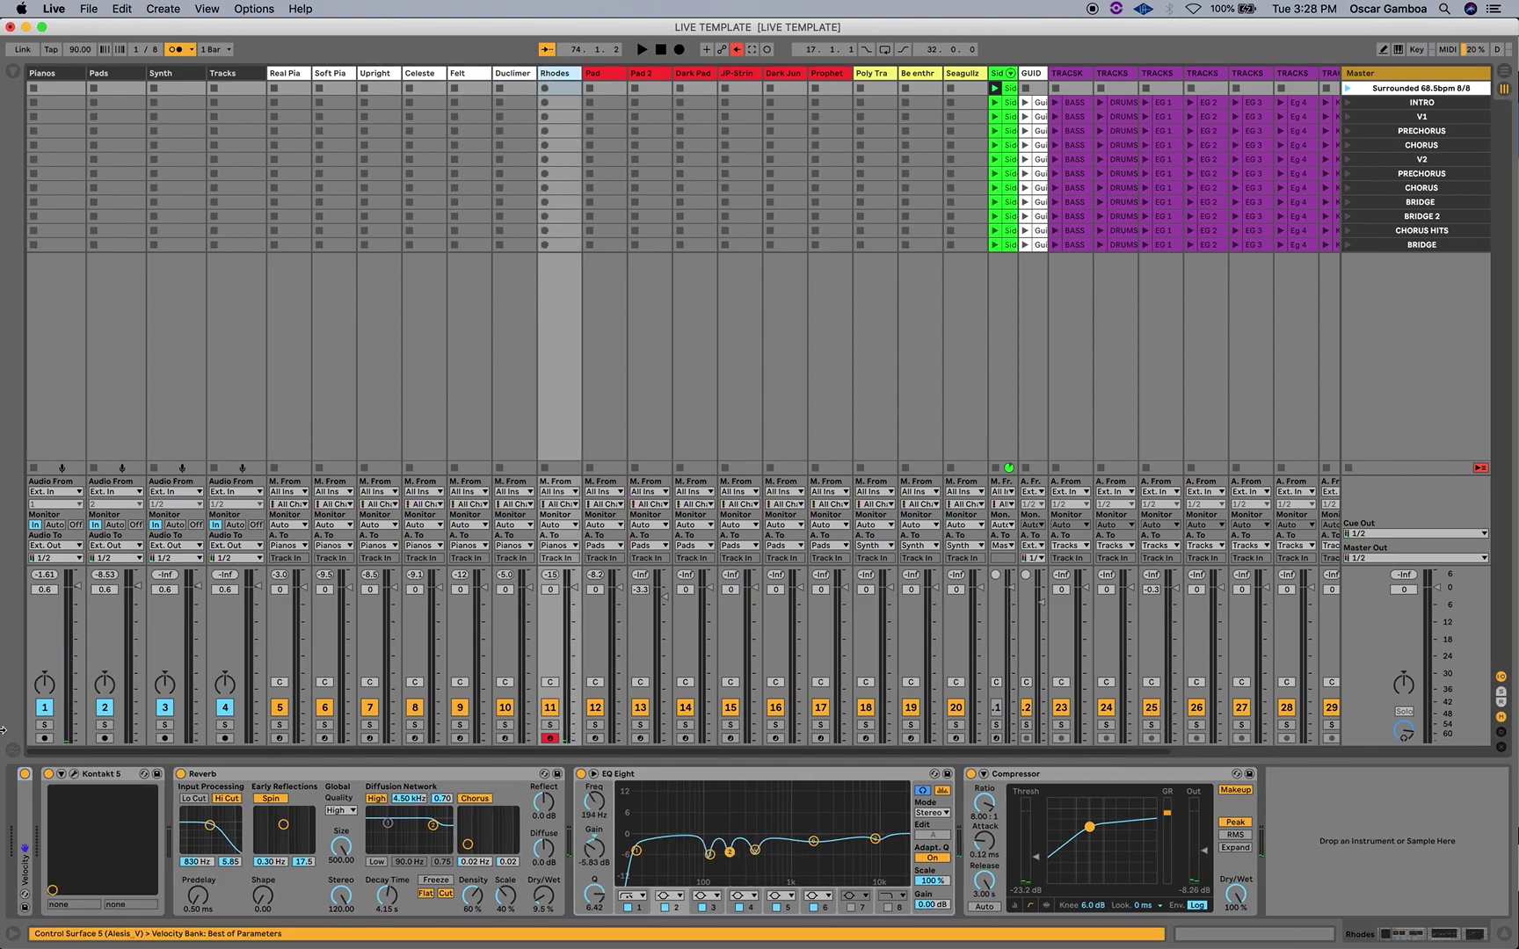
{"action": "left_click", "coordinate": [75, 774]}
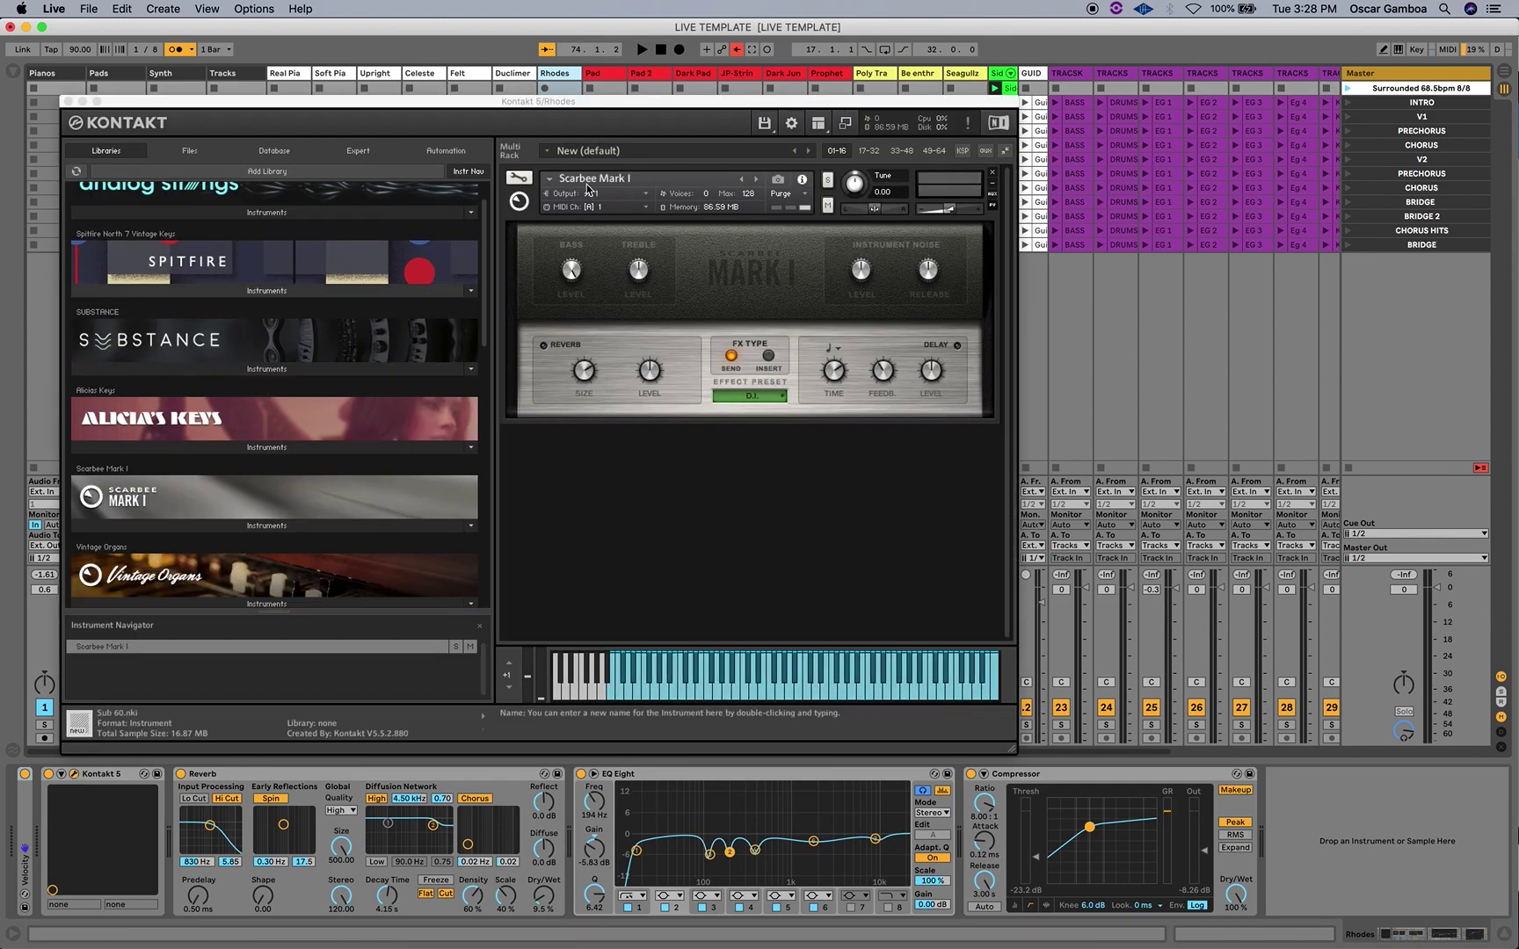
{"action": "left_click", "coordinate": [69, 102]}
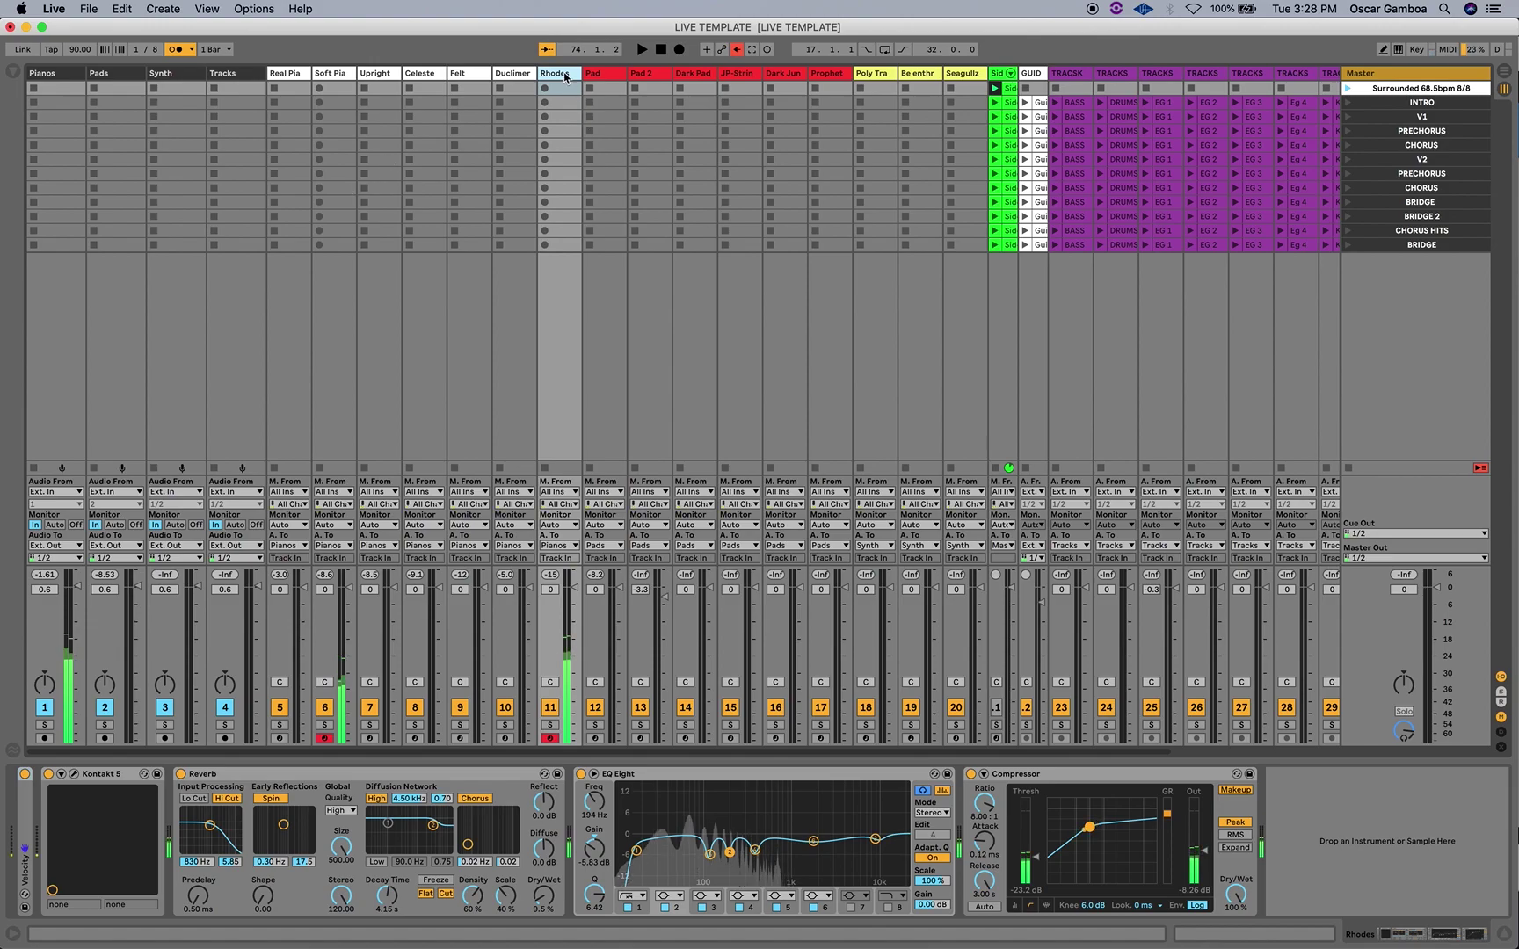
{"action": "left_click", "coordinate": [100, 782]}
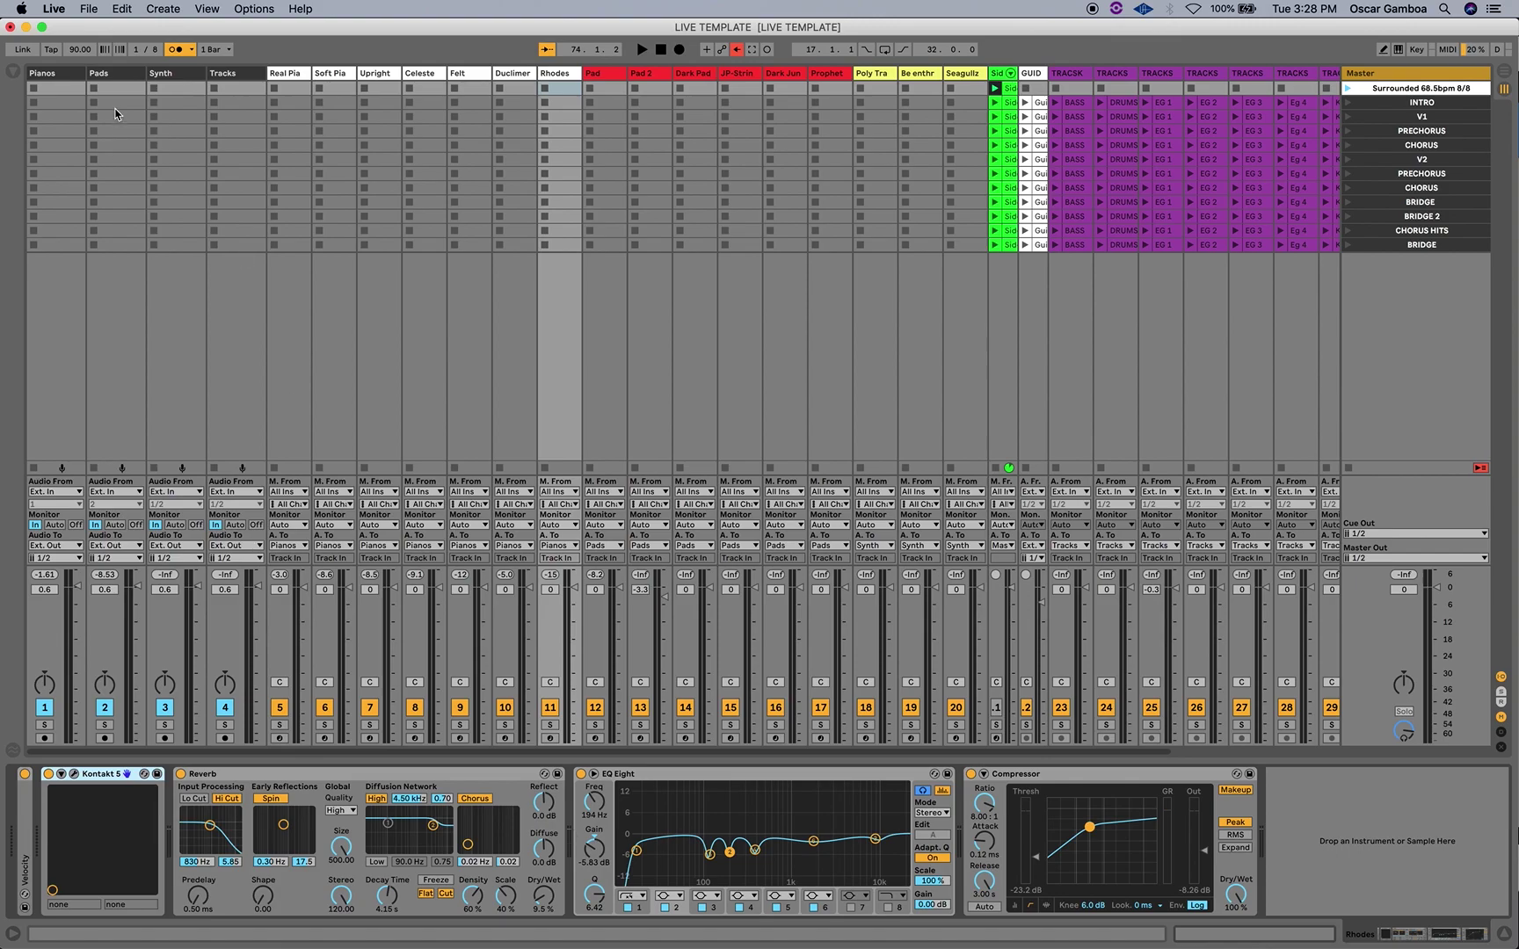
Browse the Real Piano, Soft Piano and Pad tracks' devices, then step over to the Prophet Pad track.
{"action": "left_click", "coordinate": [299, 77]}
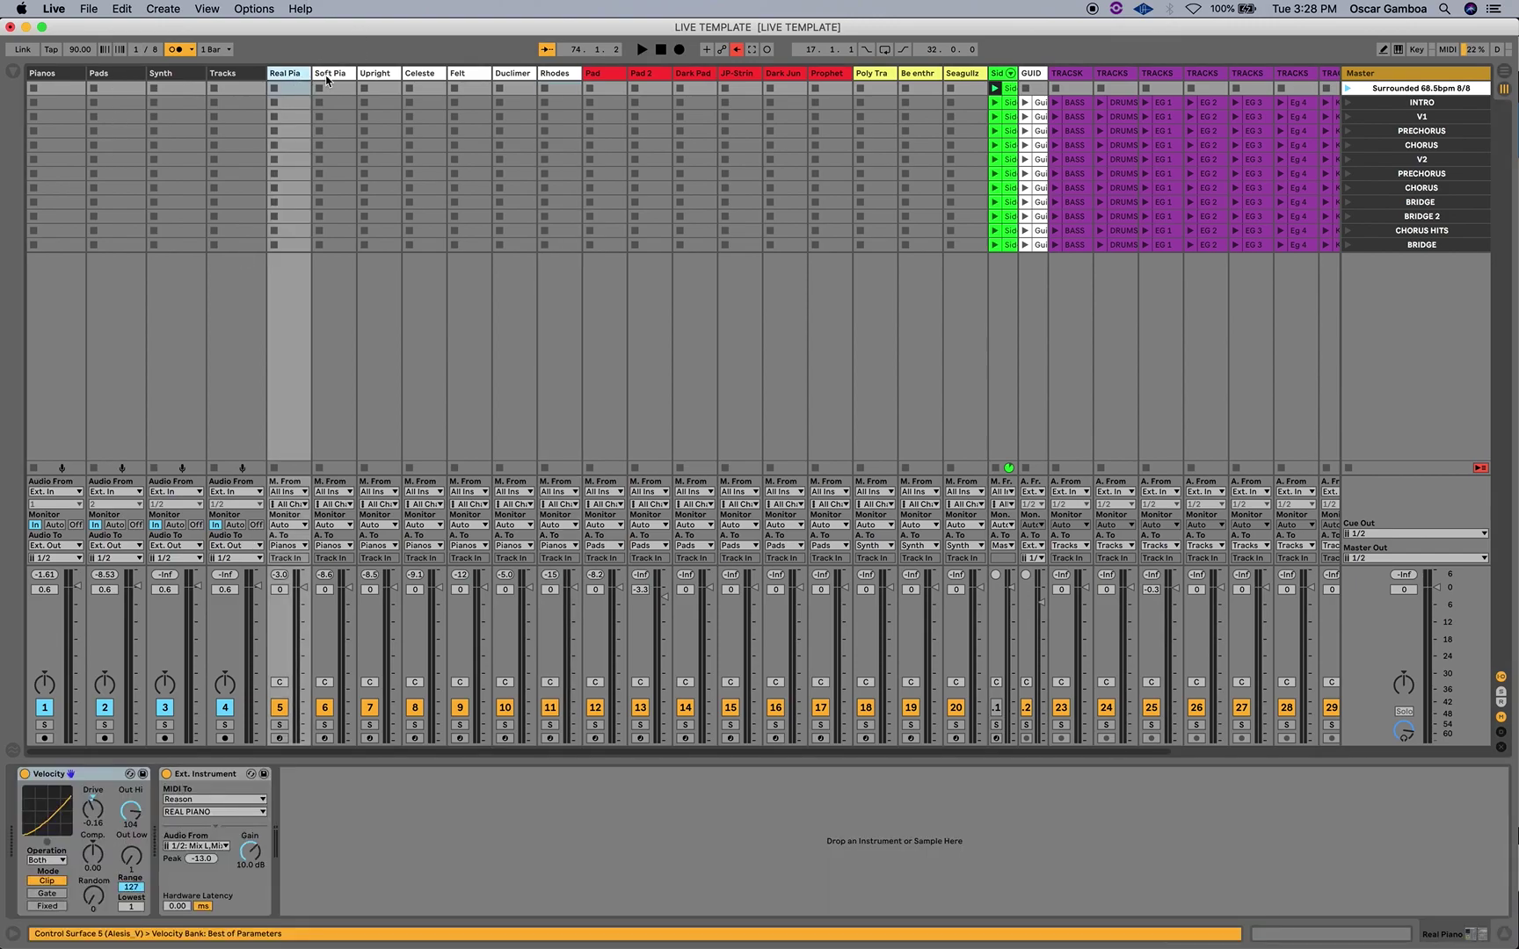
{"action": "left_click", "coordinate": [324, 77]}
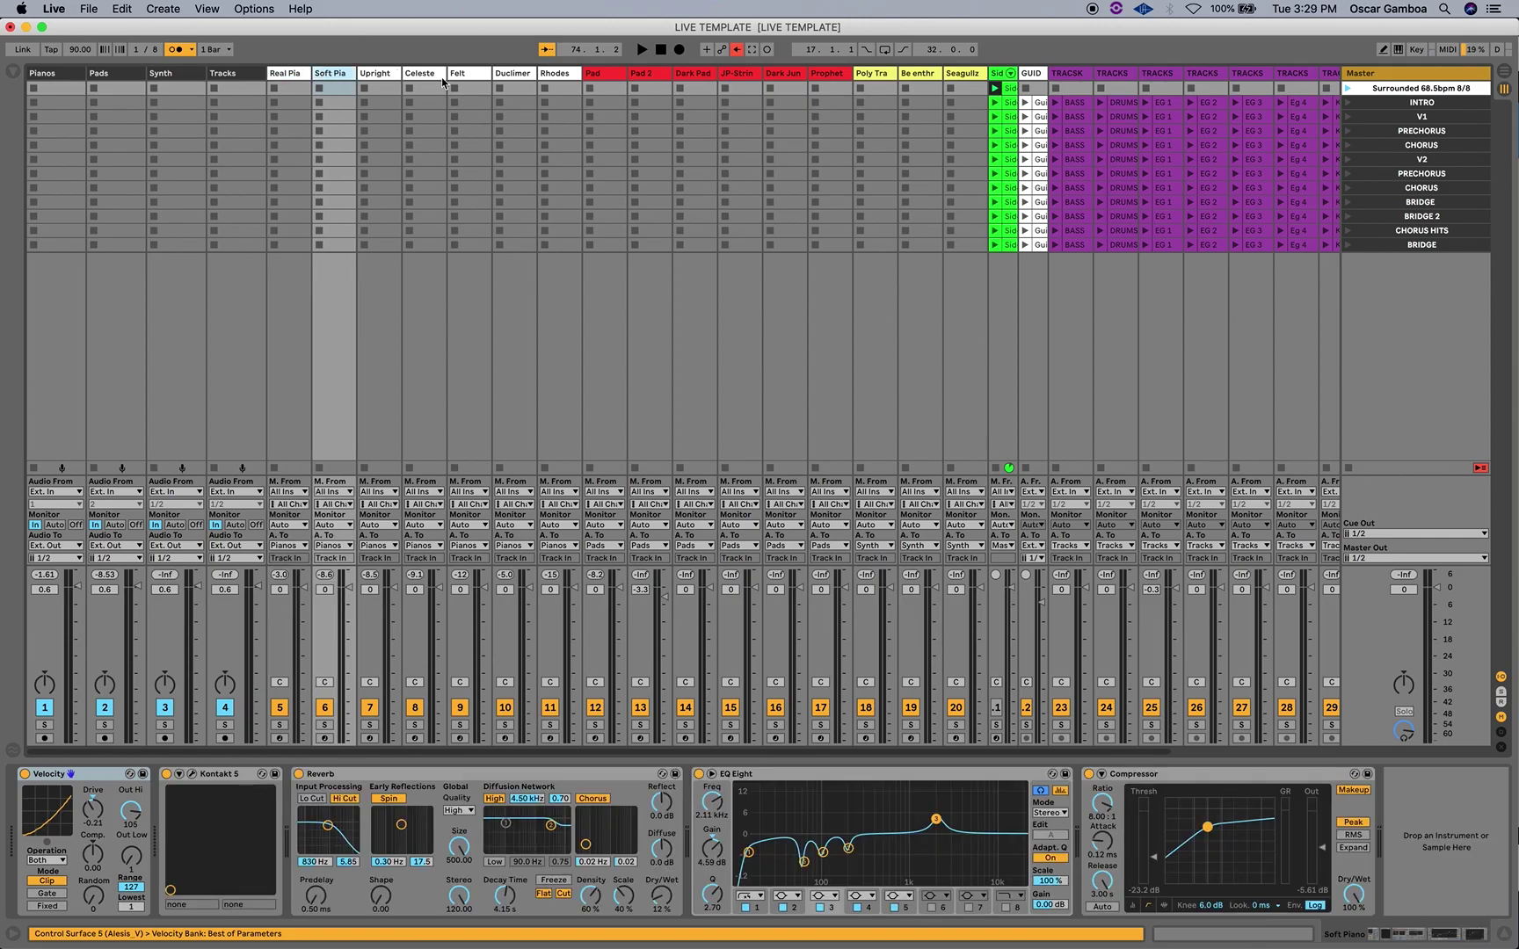
{"action": "left_click", "coordinate": [615, 77]}
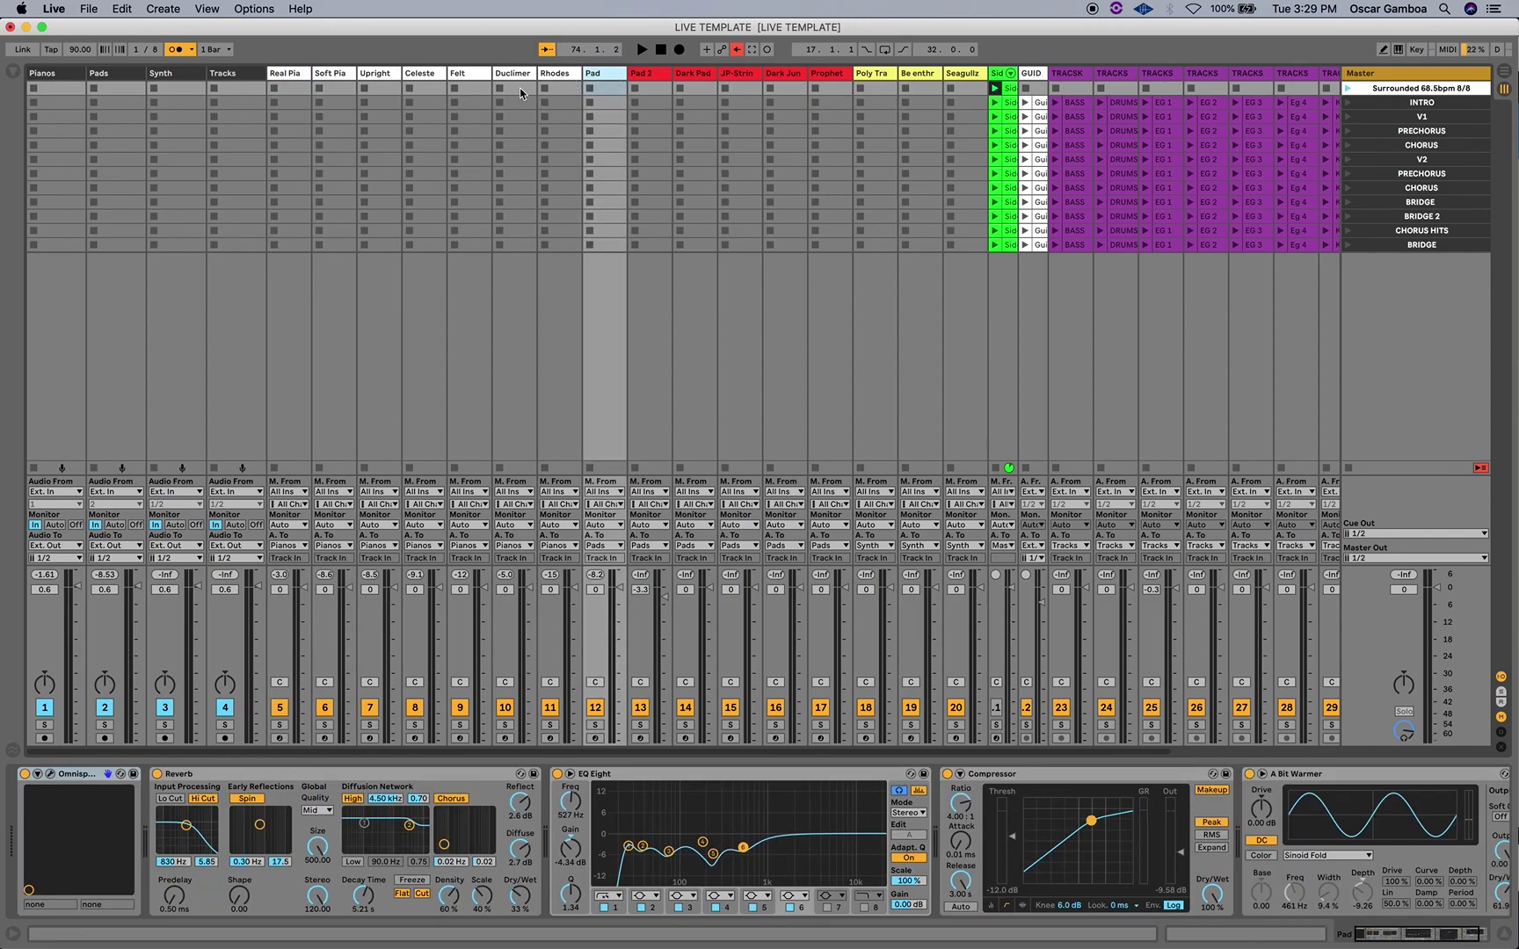
{"action": "left_click", "coordinate": [307, 74]}
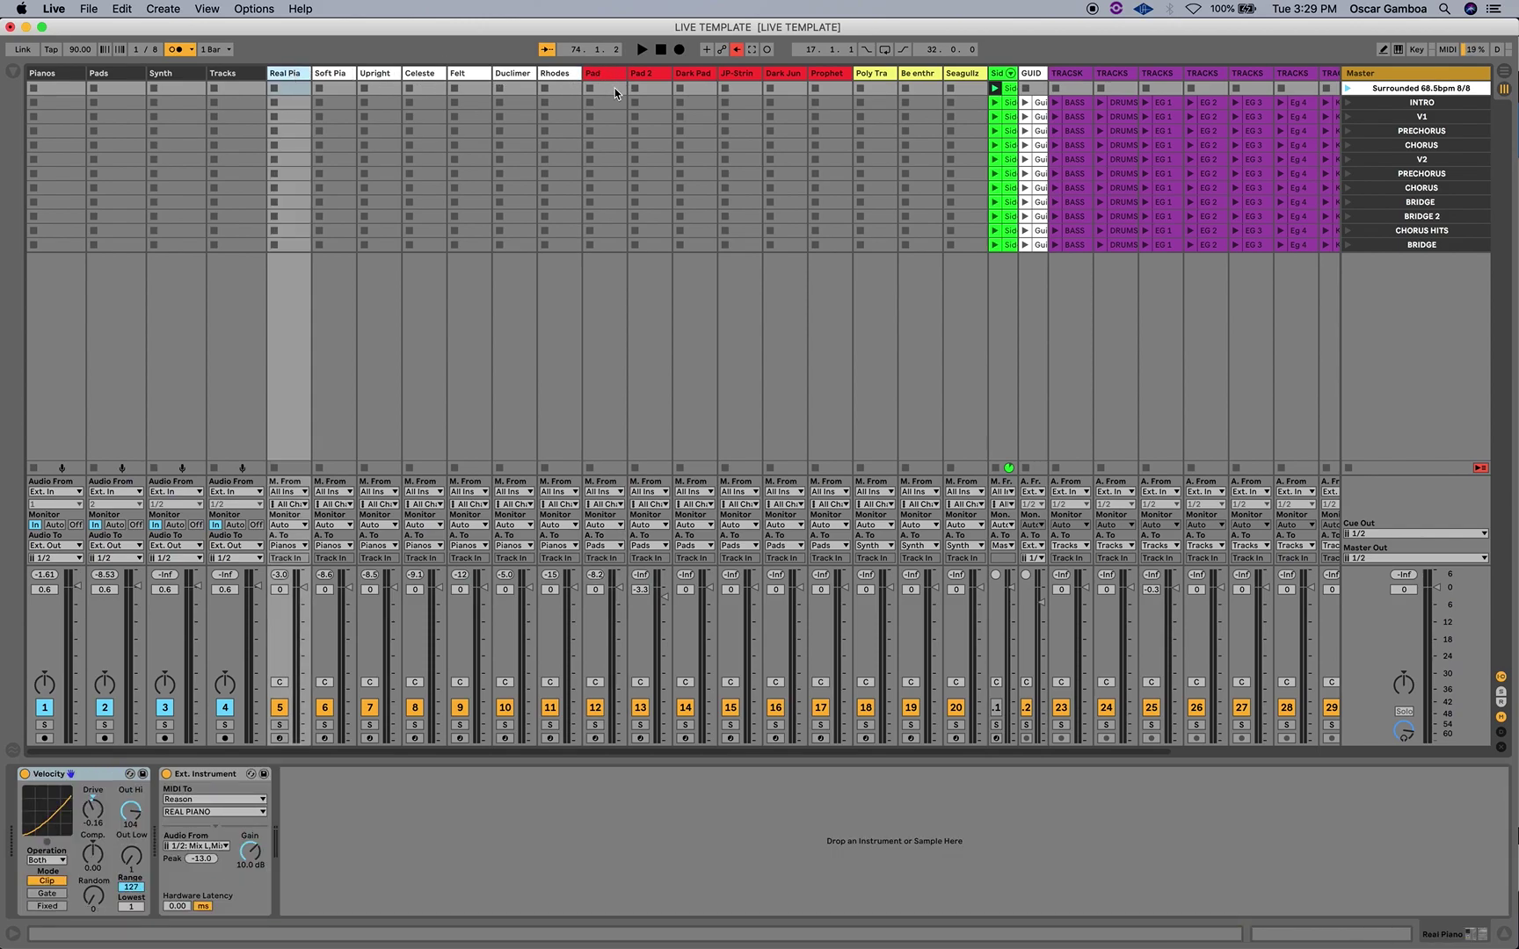
{"action": "left_click", "coordinate": [615, 78]}
{"action": "key", "text": "Right"}
{"action": "key", "text": "Right"}
{"action": "key", "text": "Right"}
{"action": "key", "text": "Right"}
{"action": "key", "text": "Right"}
{"action": "key", "text": "Right"}
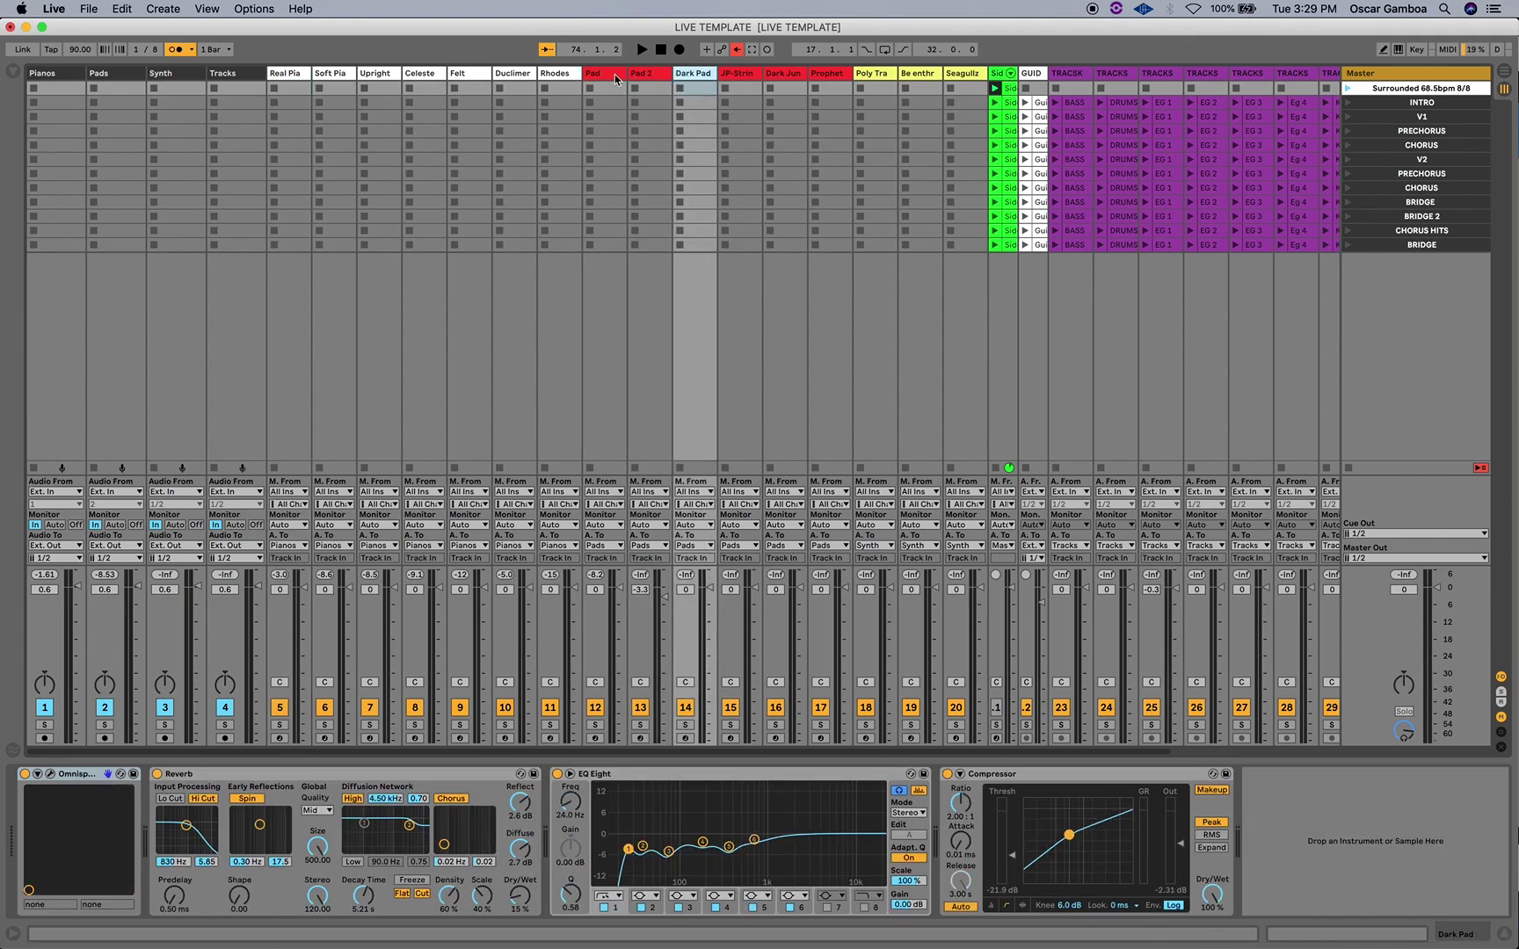
{"action": "key", "text": "Left"}
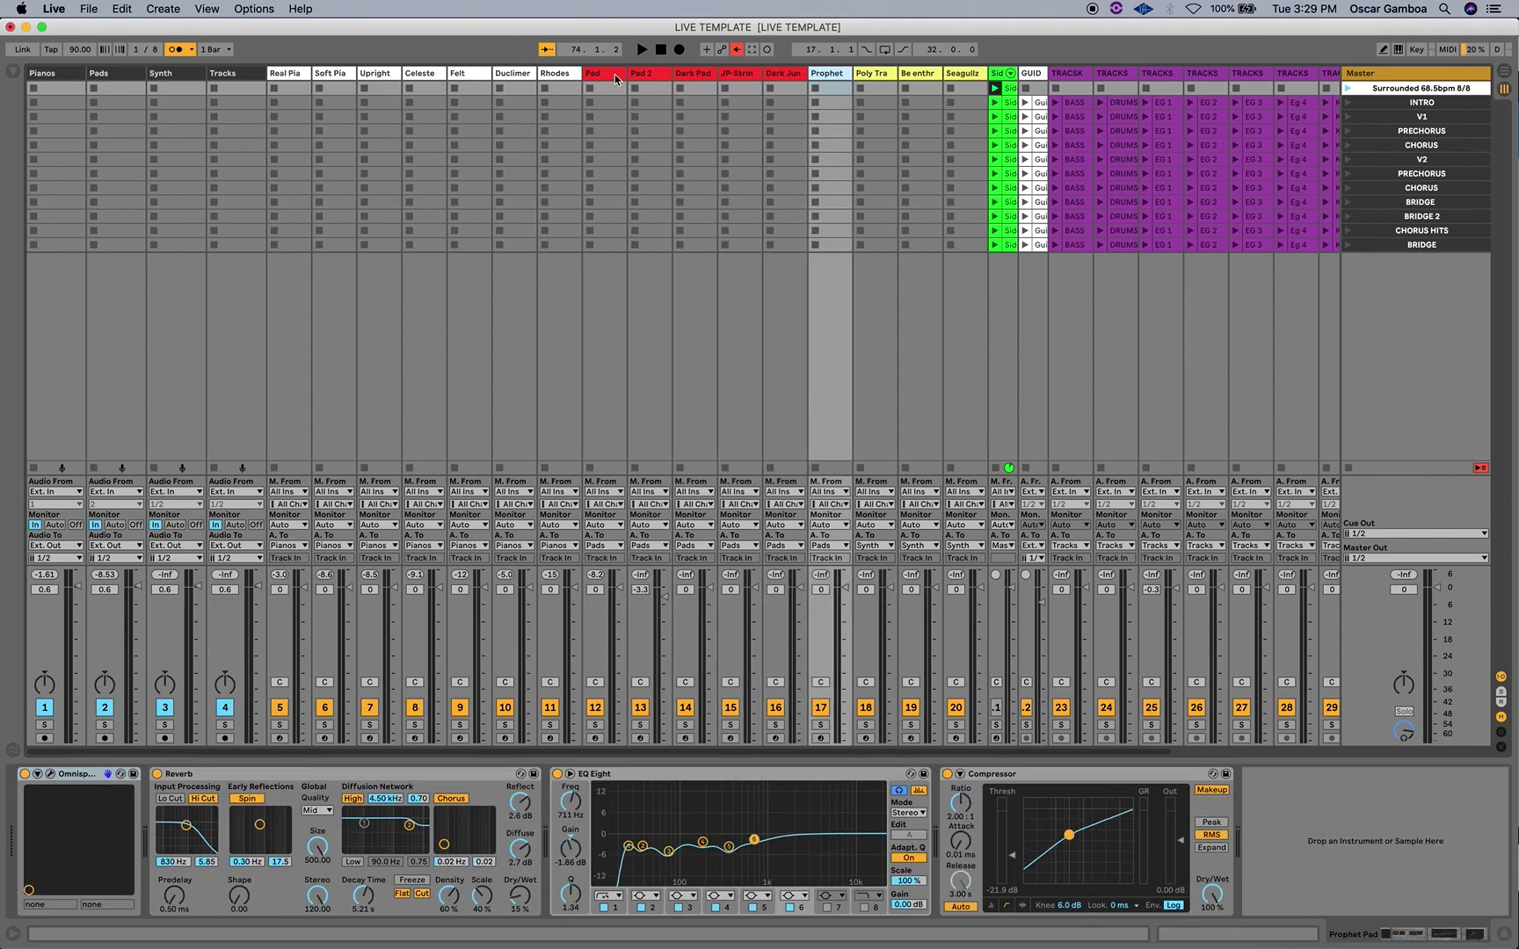
Show the Pad track's chain, then the Pads bus with Reverb, Auto Filter, Compressor and Auto Pan.
{"action": "left_click", "coordinate": [615, 78]}
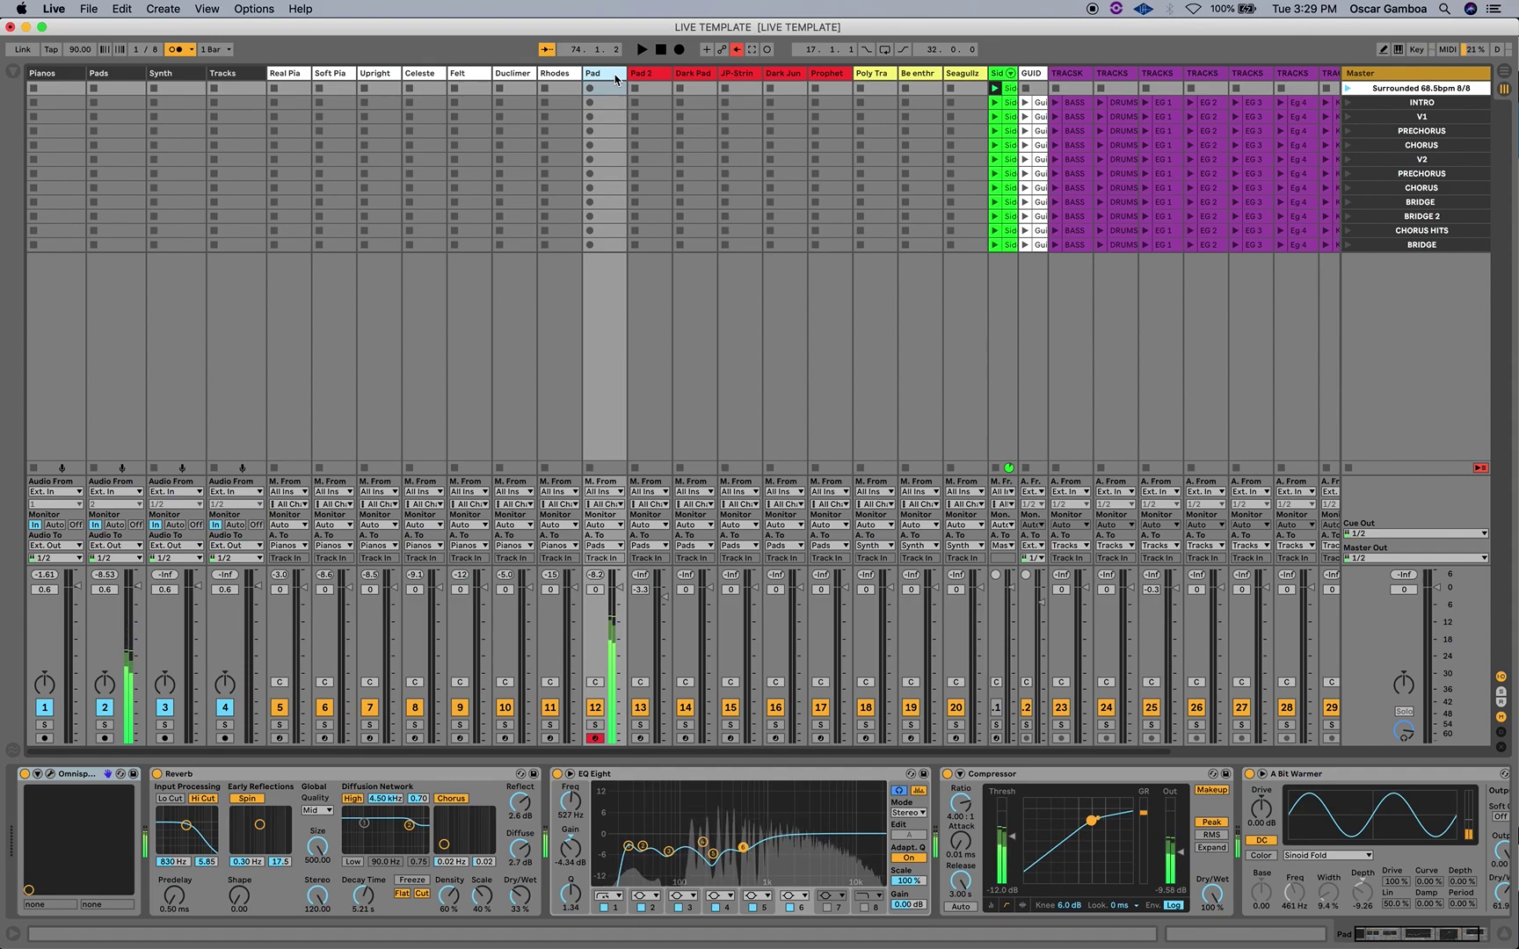
{"action": "left_click", "coordinate": [126, 77]}
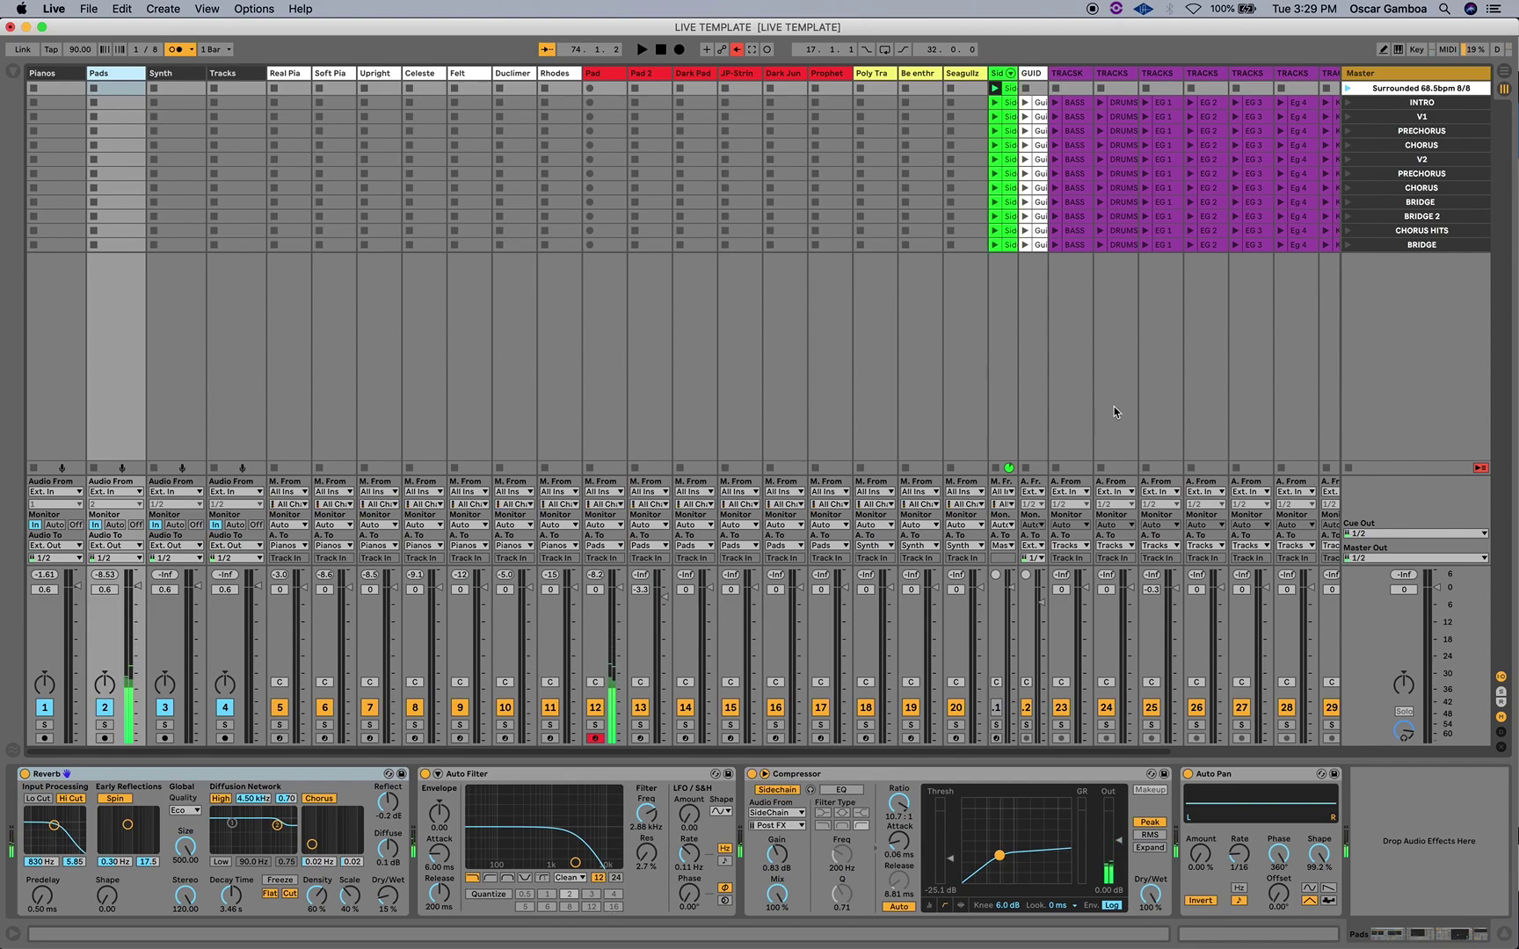
{"action": "left_click", "coordinate": [612, 79]}
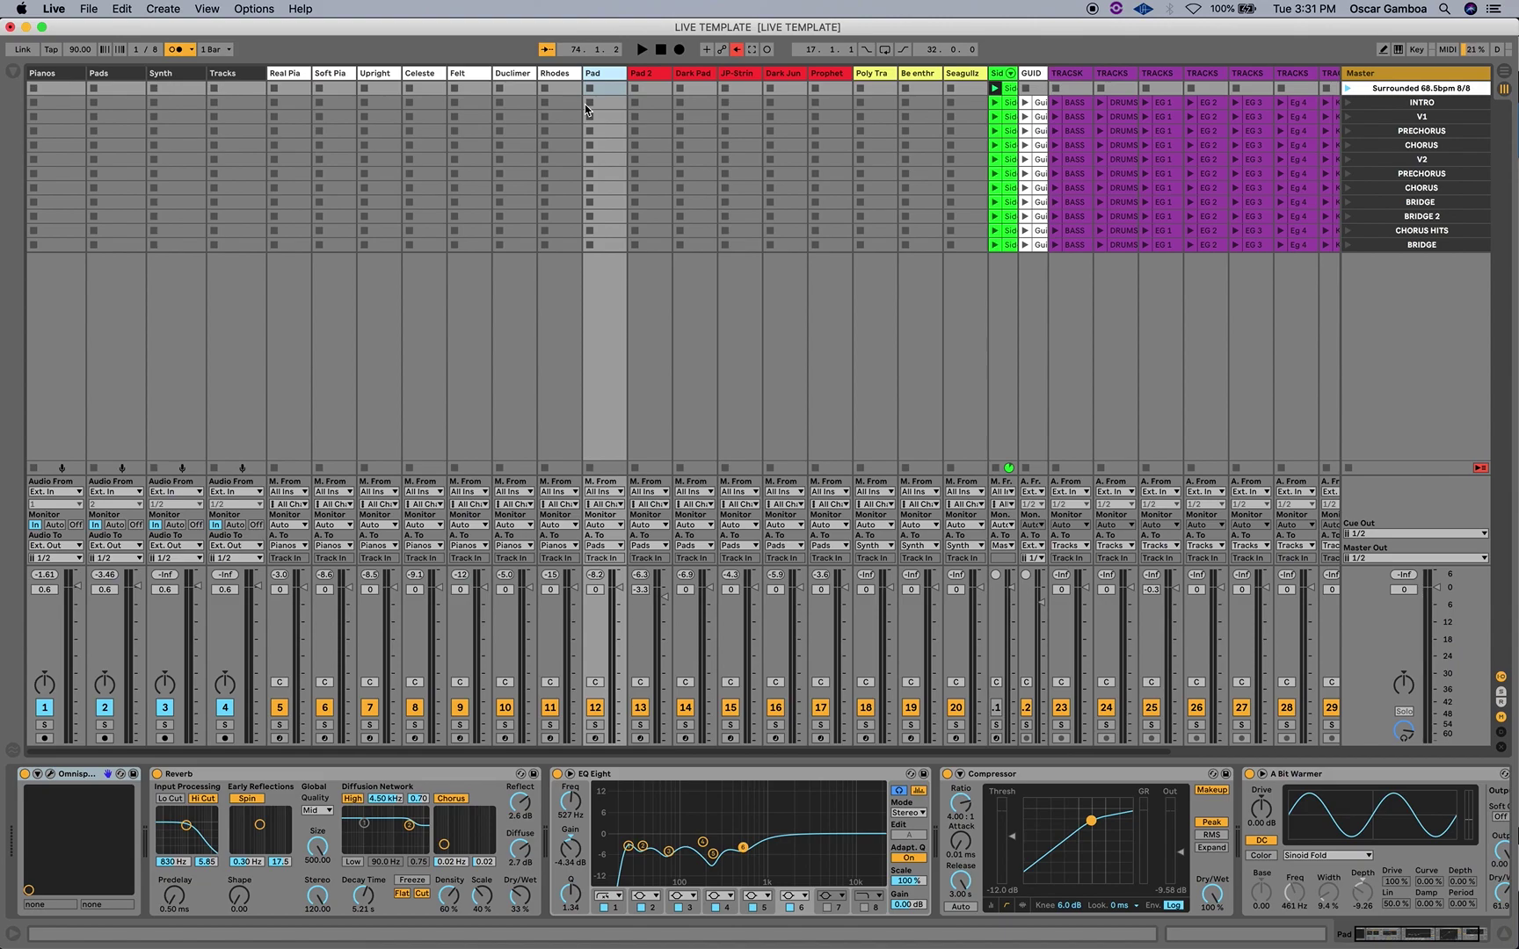
Focus the Pads bus sidechain Compressor, then select the sidechain kick track.
{"action": "left_click", "coordinate": [124, 77]}
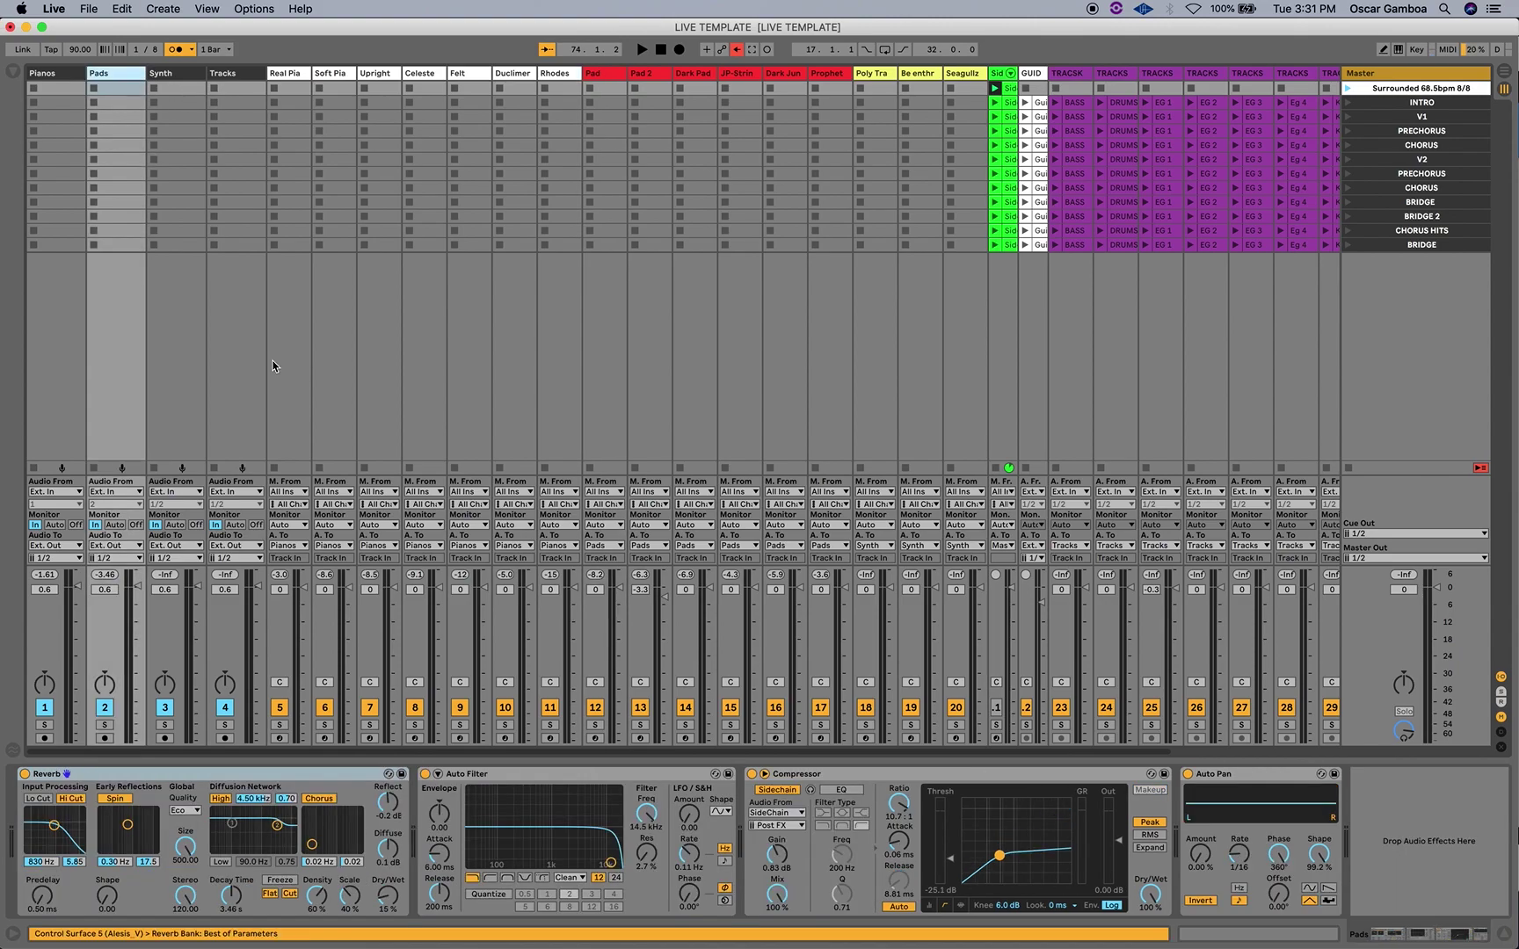
{"action": "left_click", "coordinate": [817, 774]}
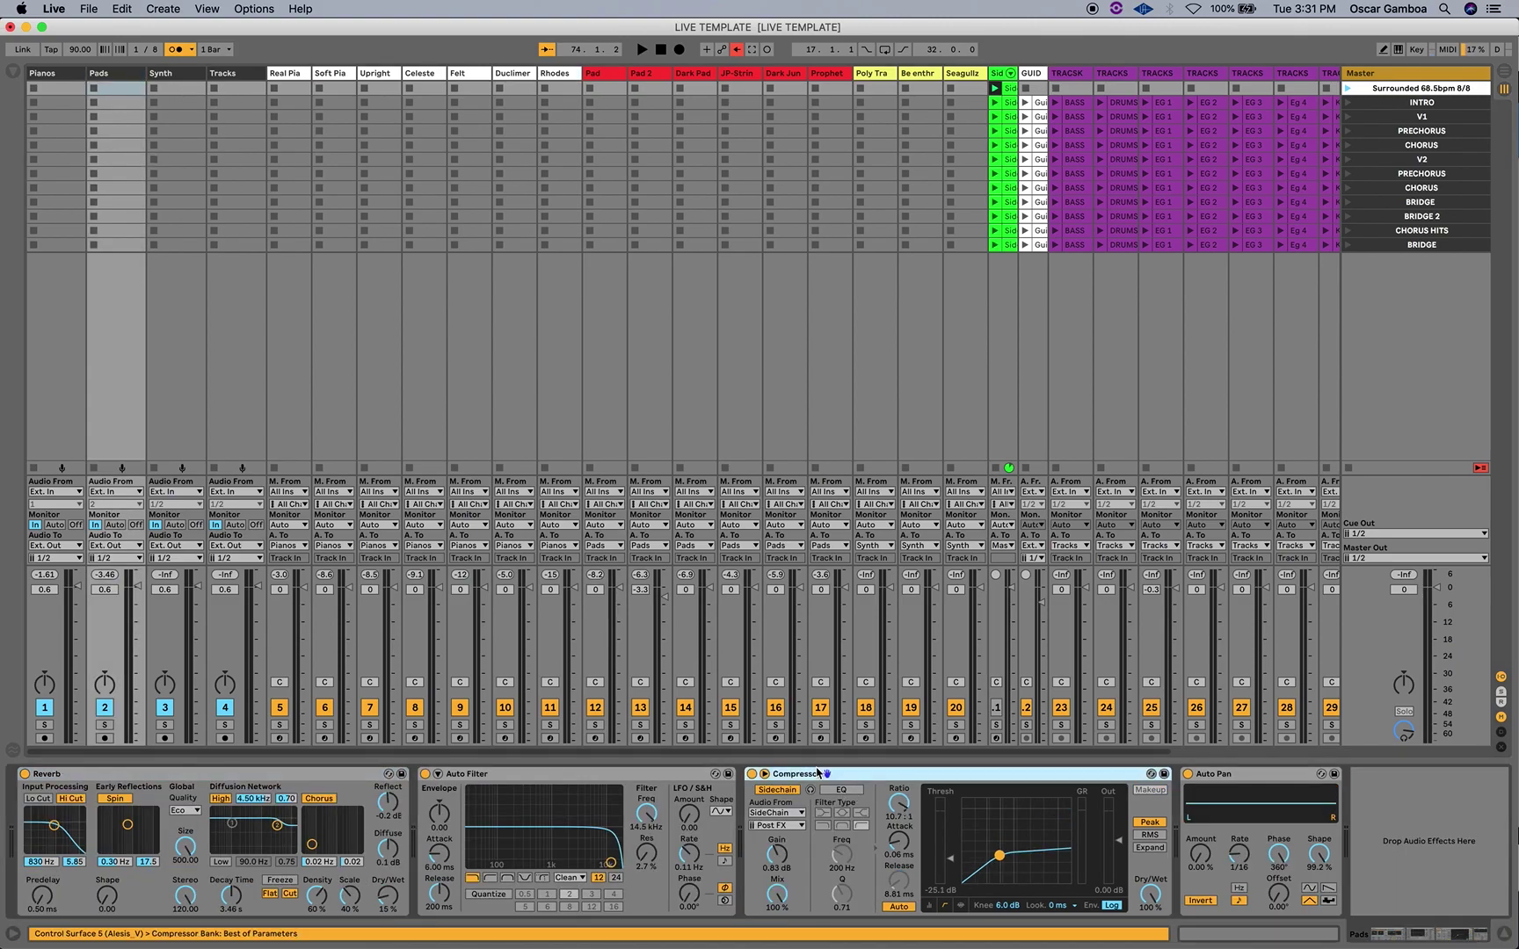
{"action": "left_click", "coordinate": [1002, 78]}
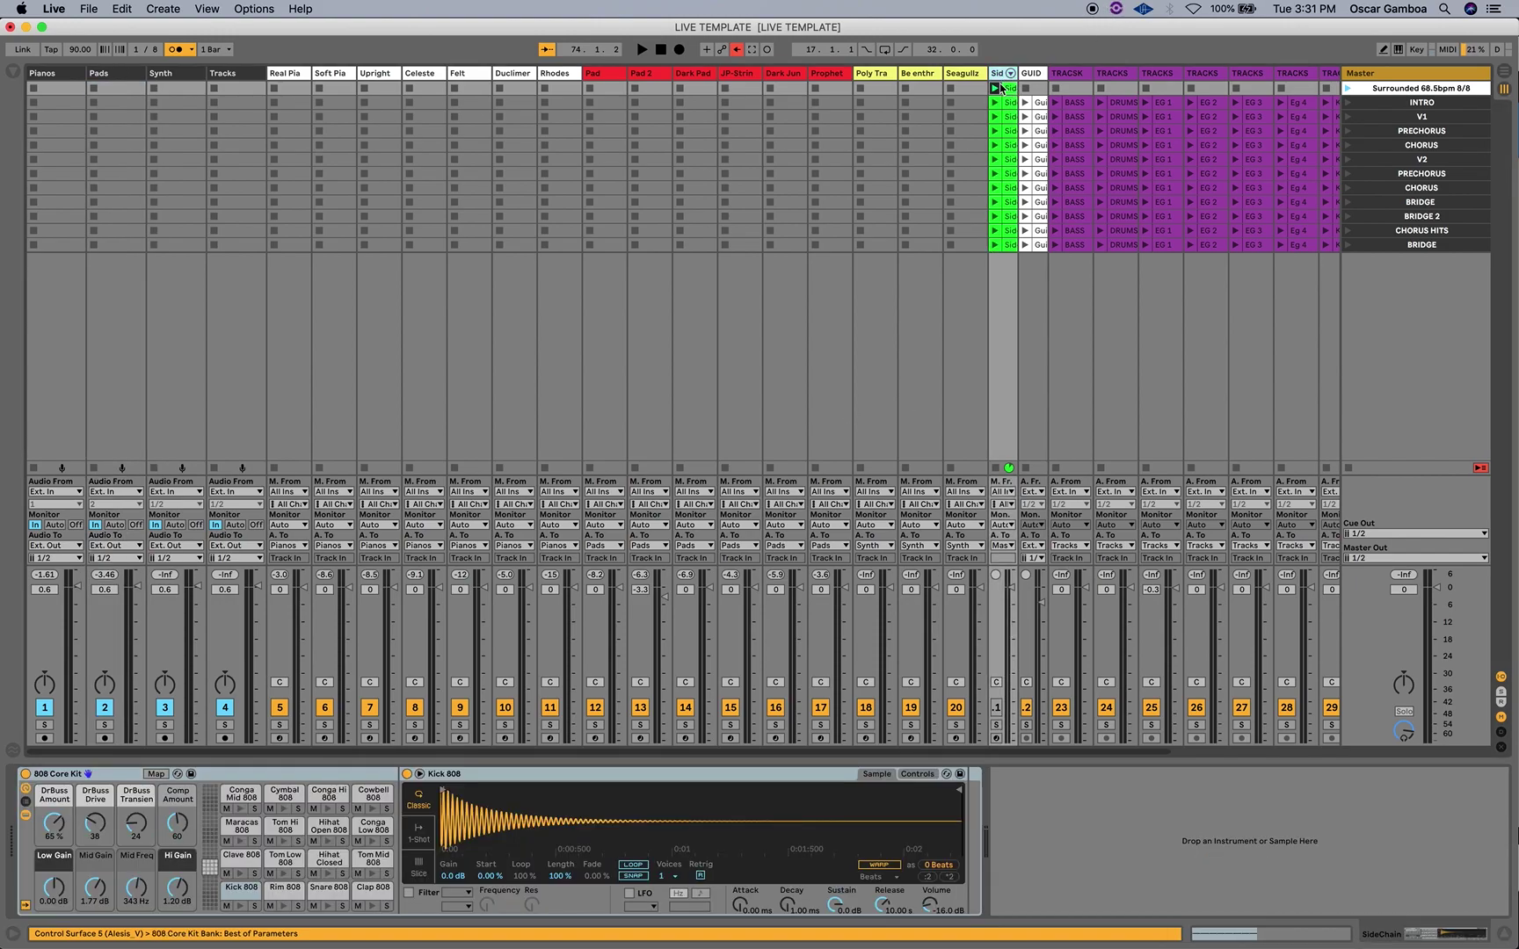
Play the kick clip with the Surrounded 68.5bpm scene, toggle the kick track, stop, and return to Pads.
{"action": "left_click", "coordinate": [996, 88]}
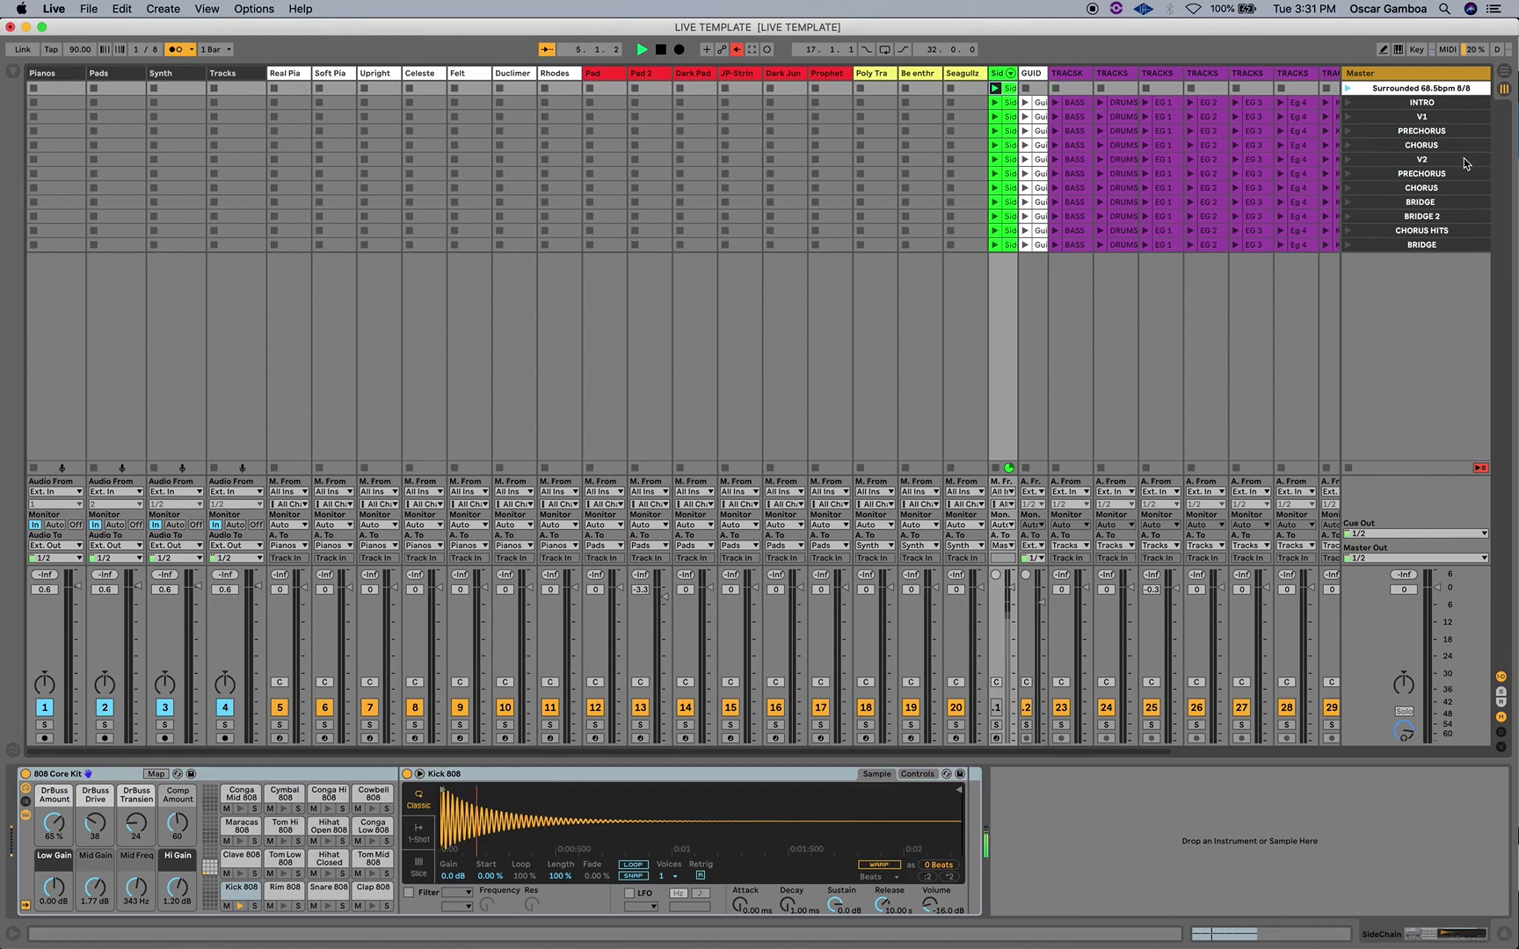
{"action": "left_click", "coordinate": [1348, 88]}
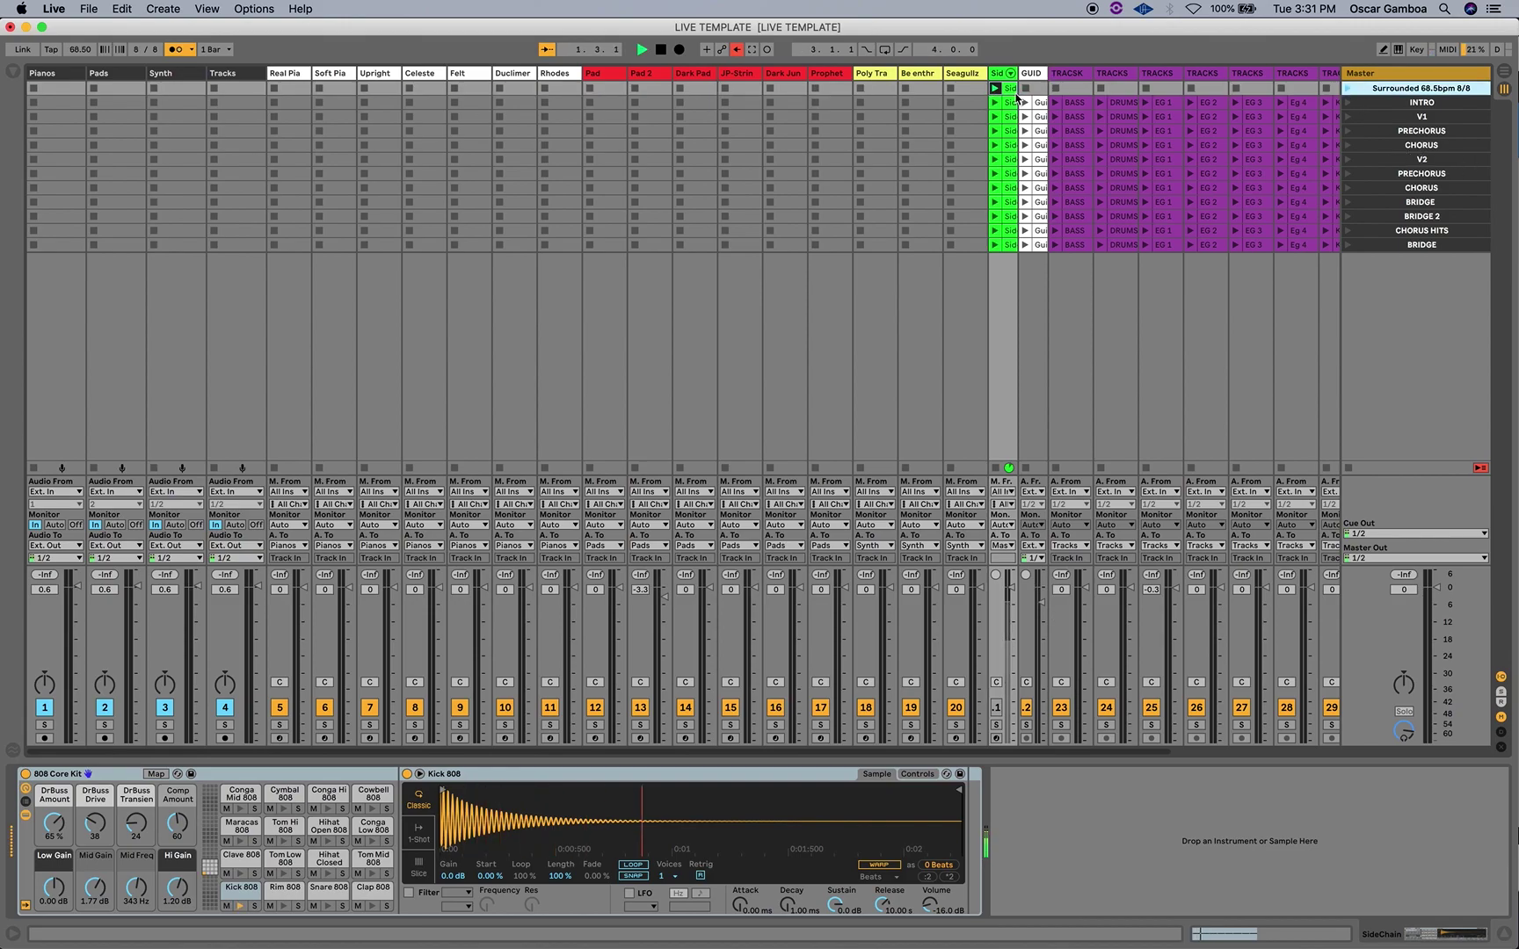
{"action": "left_click", "coordinate": [996, 708]}
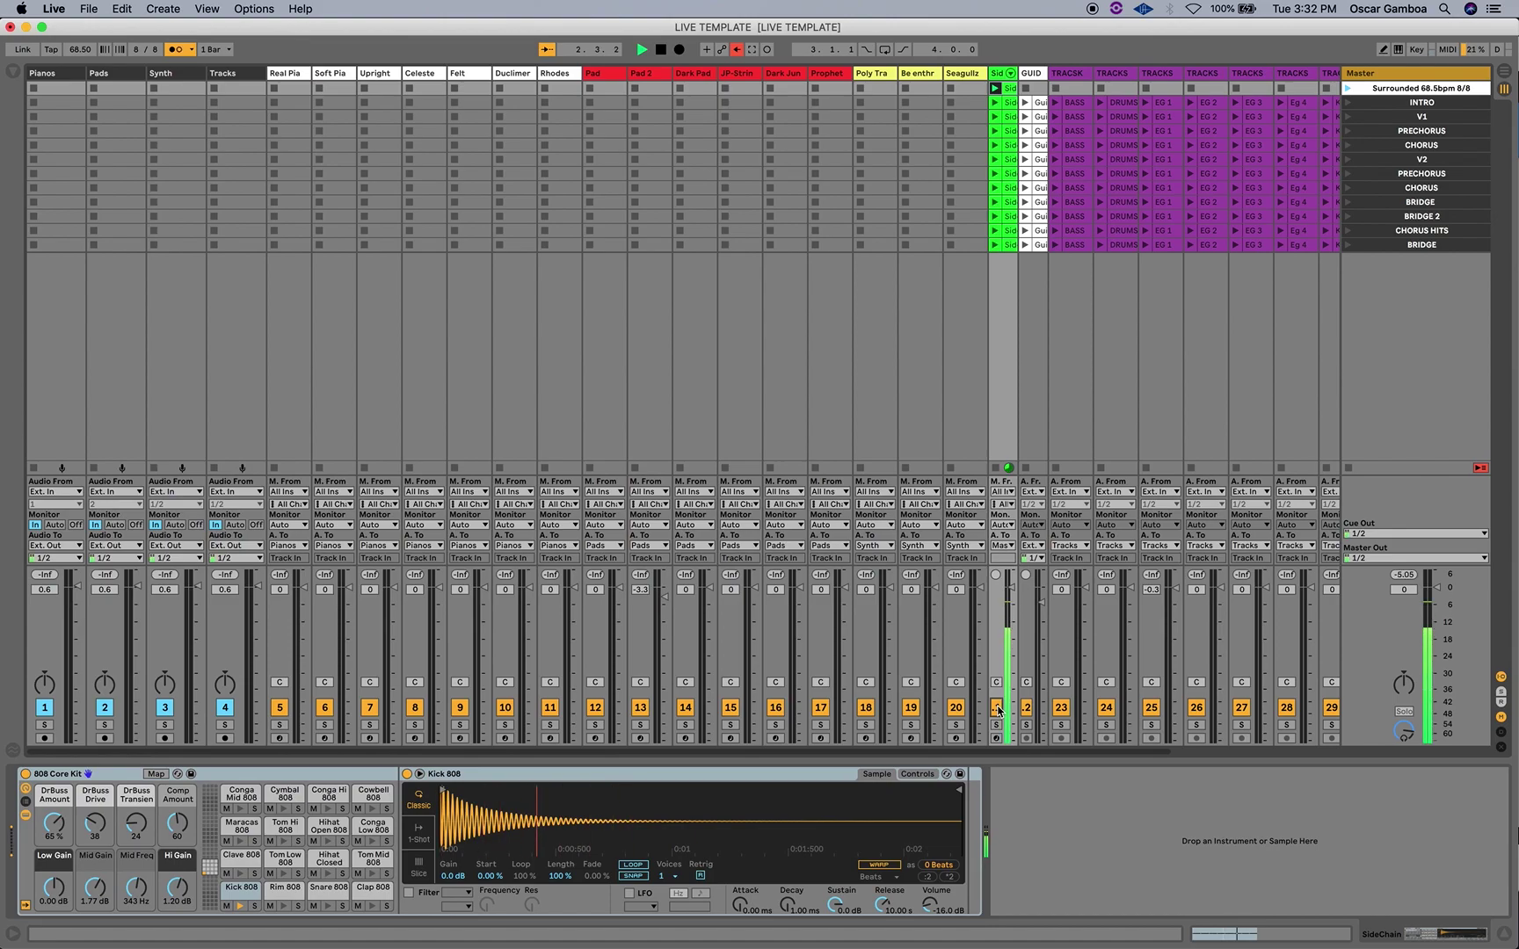
{"action": "left_click", "coordinate": [997, 709]}
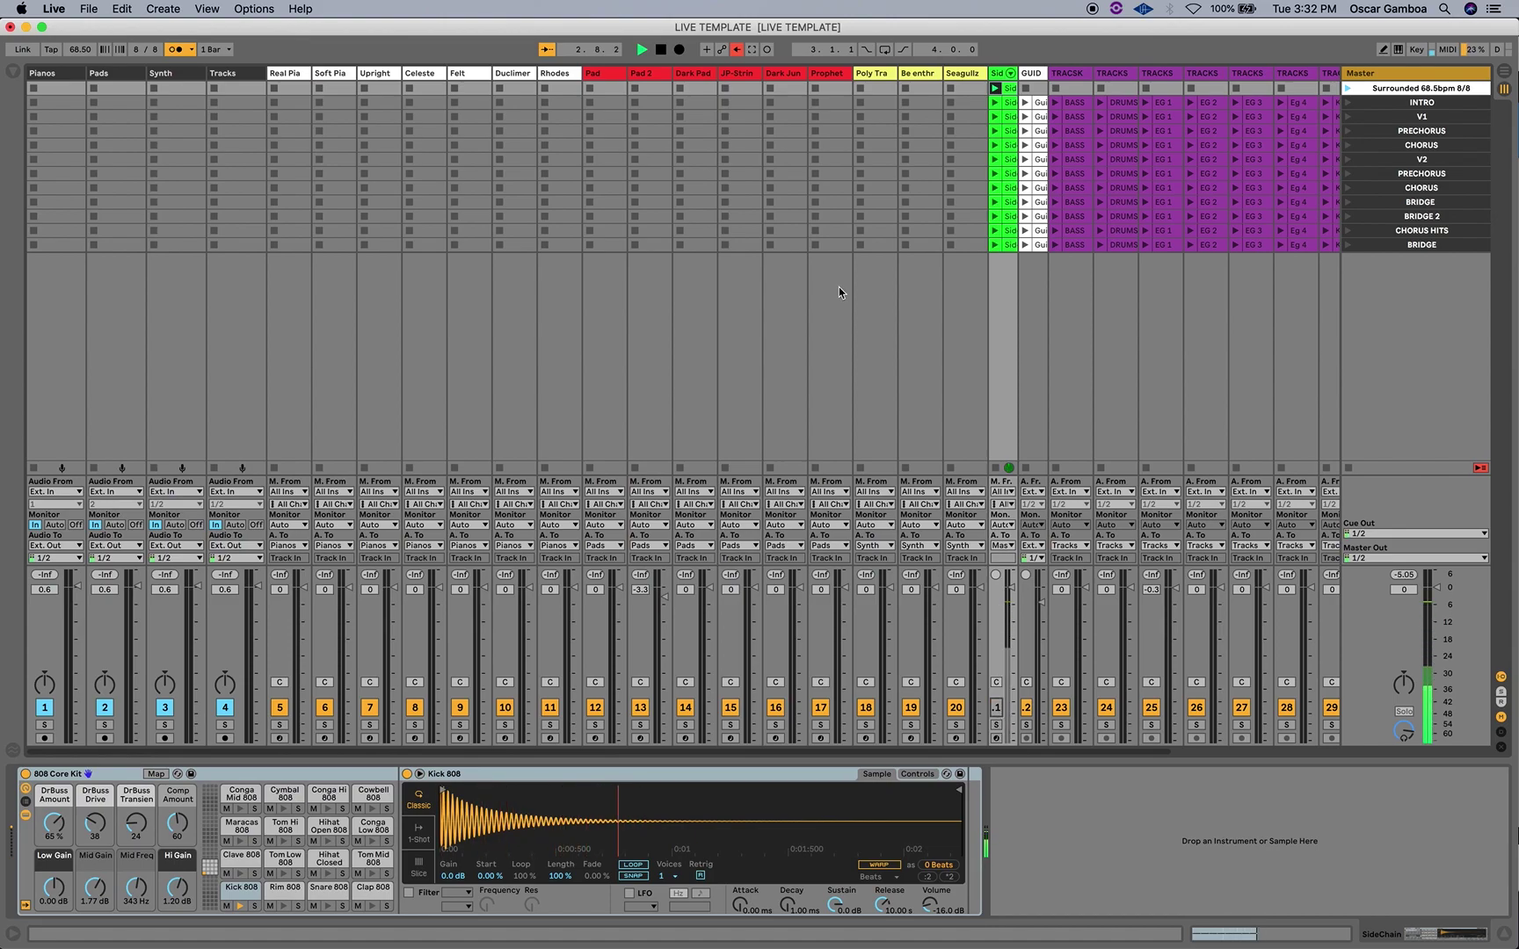
{"action": "key", "text": "space"}
{"action": "left_click", "coordinate": [98, 73]}
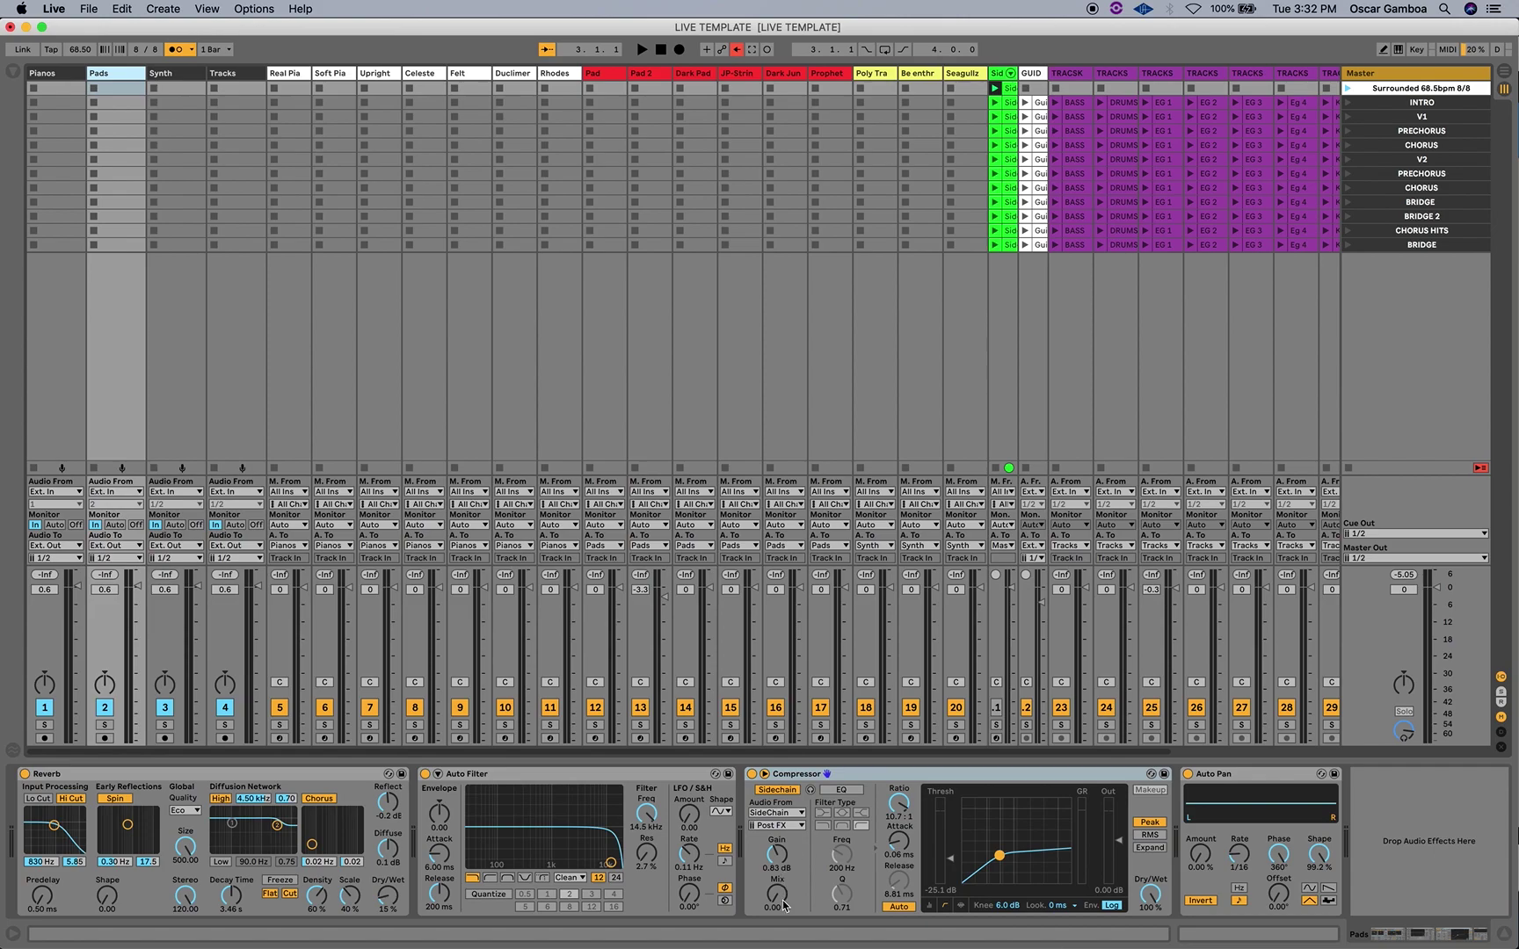
Set the Pads Compressor mix, lower Preview Volume to -14.6 dB, then stop playback and move to Synth.
{"action": "left_click_drag", "start_coordinate": [784, 906], "coordinate": [784, 906]}
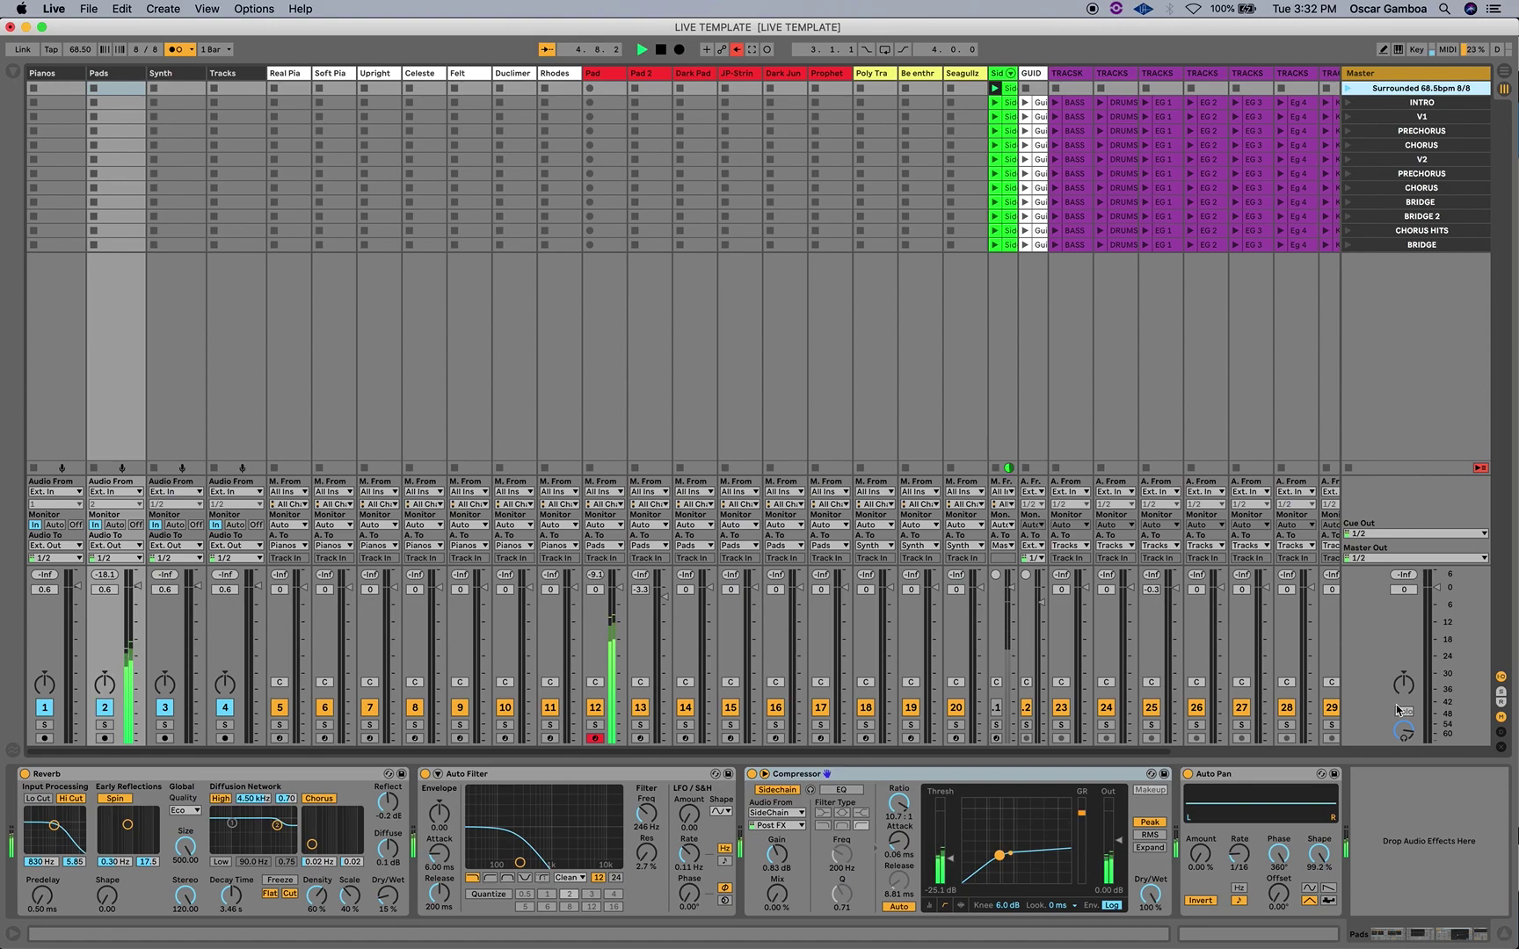
{"action": "left_click_drag", "start_coordinate": [1404, 731], "coordinate": [1405, 728]}
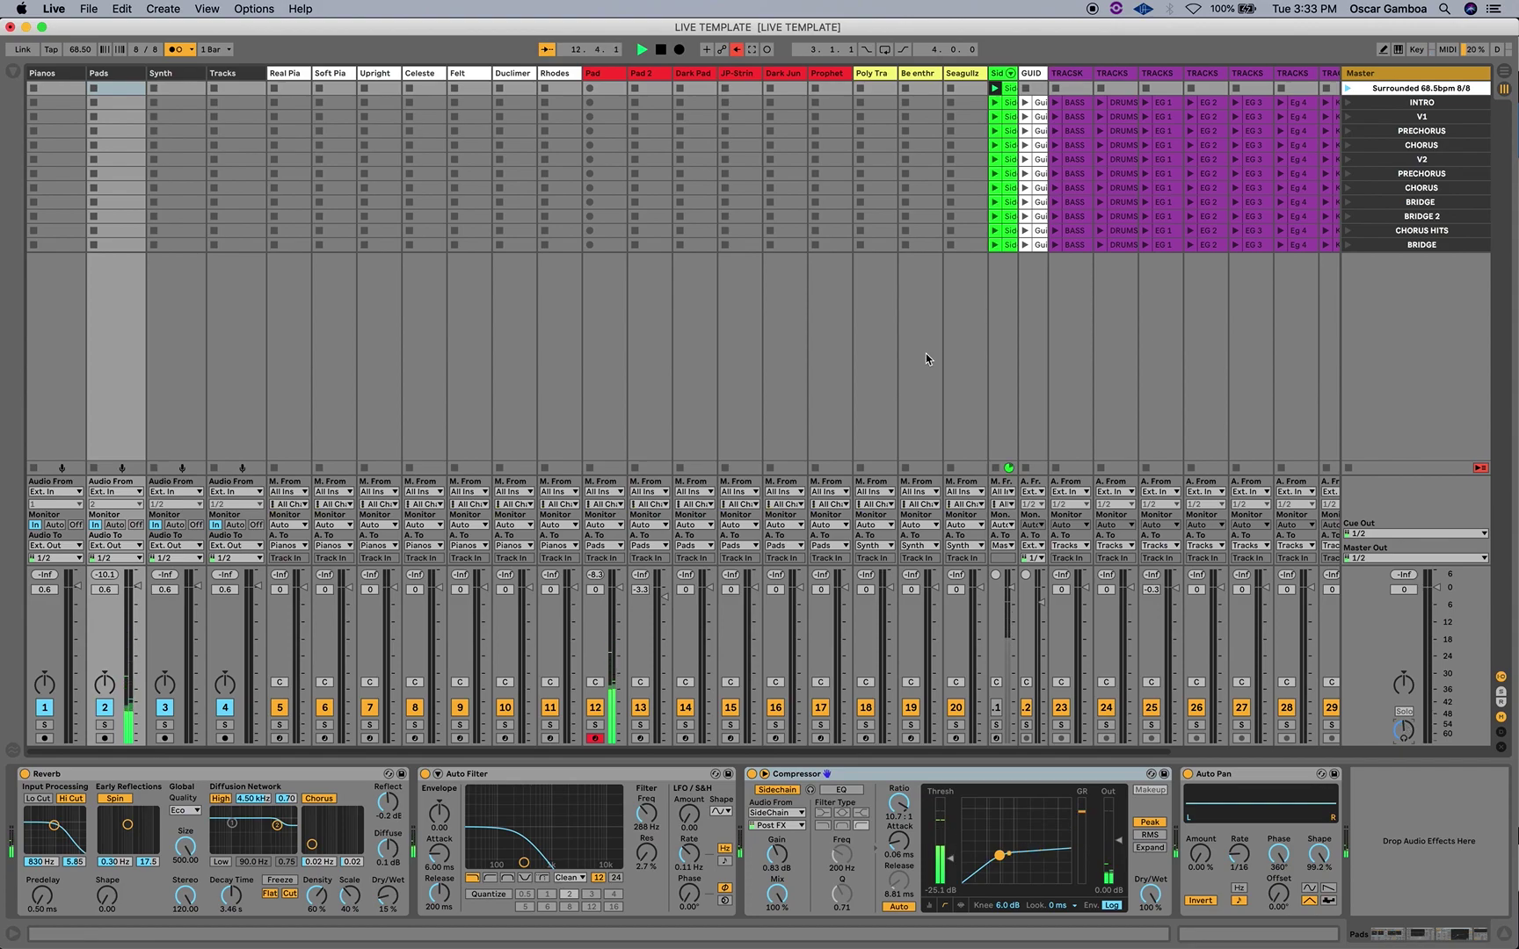
{"action": "key", "text": "space"}
{"action": "key", "text": "Right"}
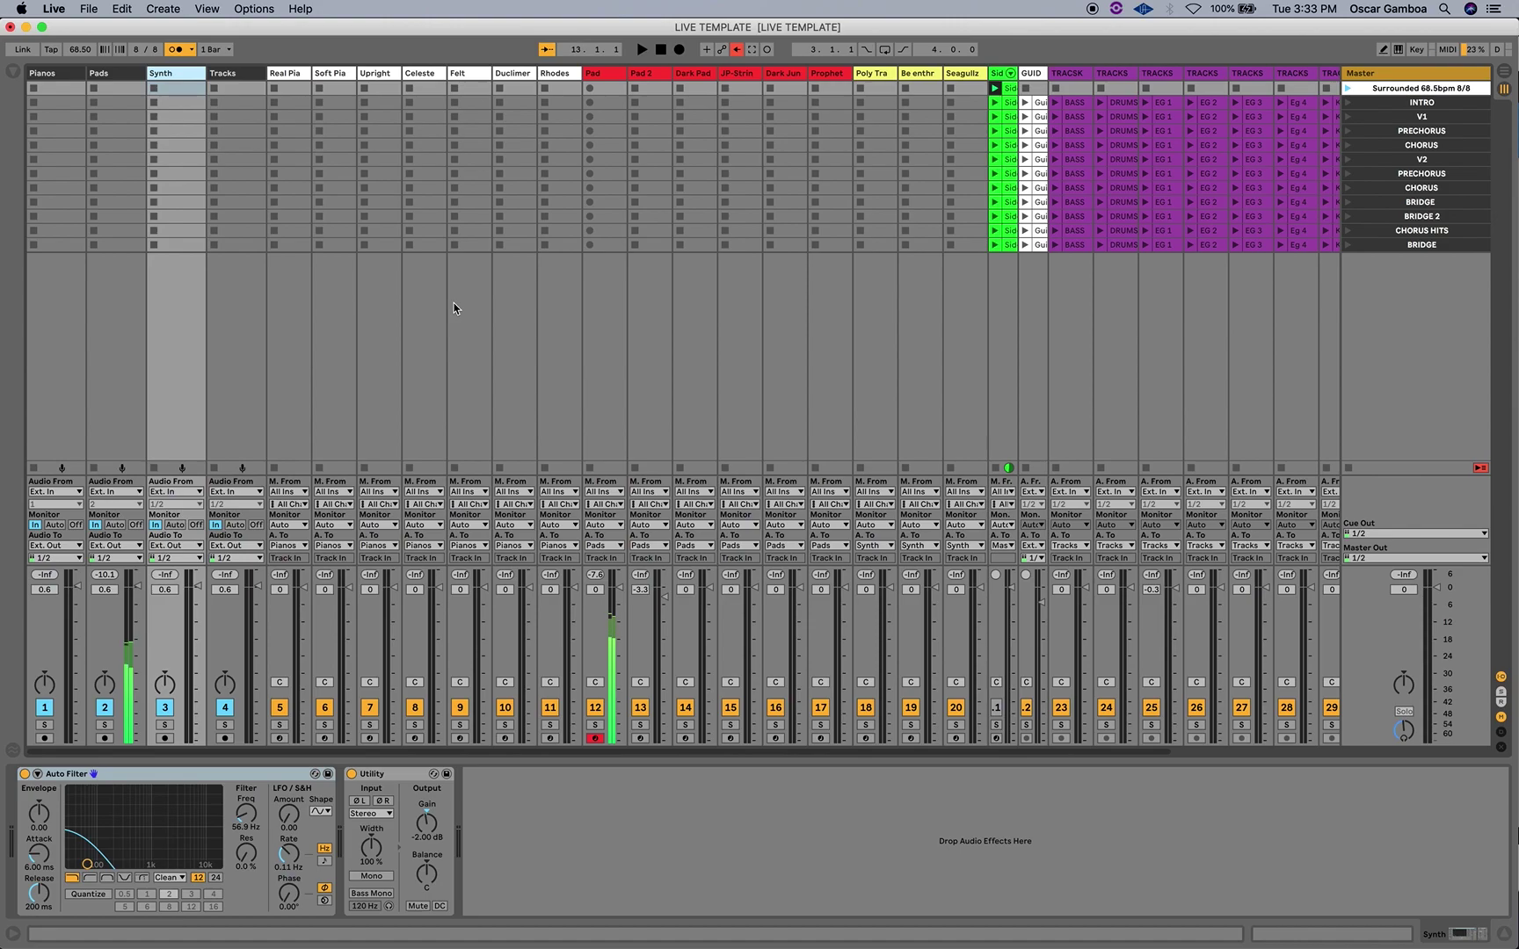
Play the Surrounded 68.5 bpm scene, then stop playback.
{"action": "key", "text": "Return"}
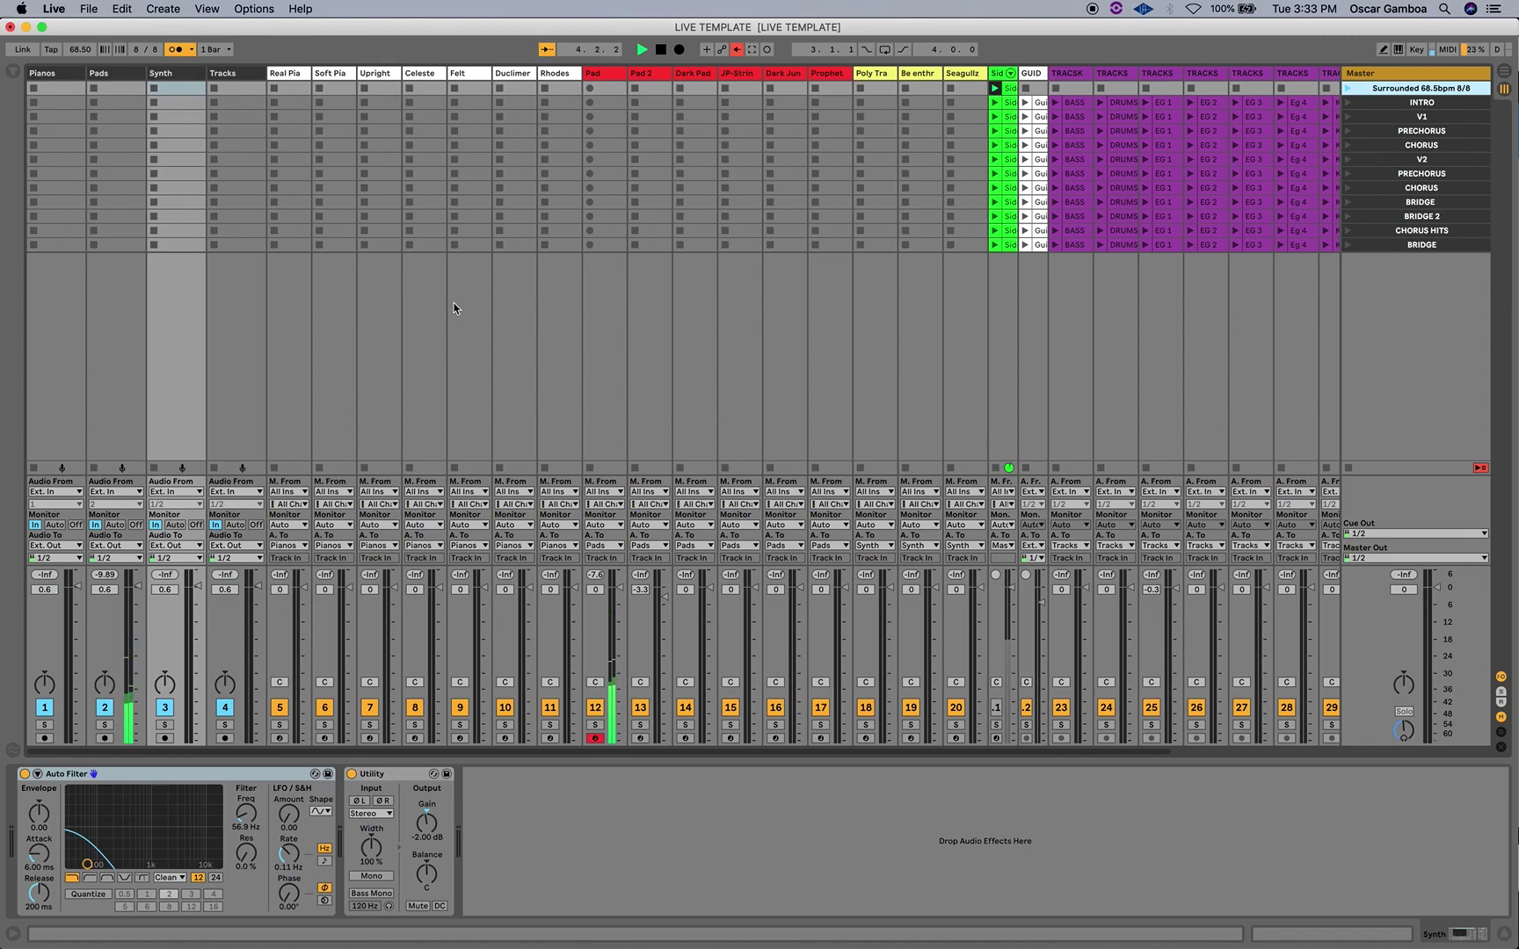
{"action": "key", "text": "space"}
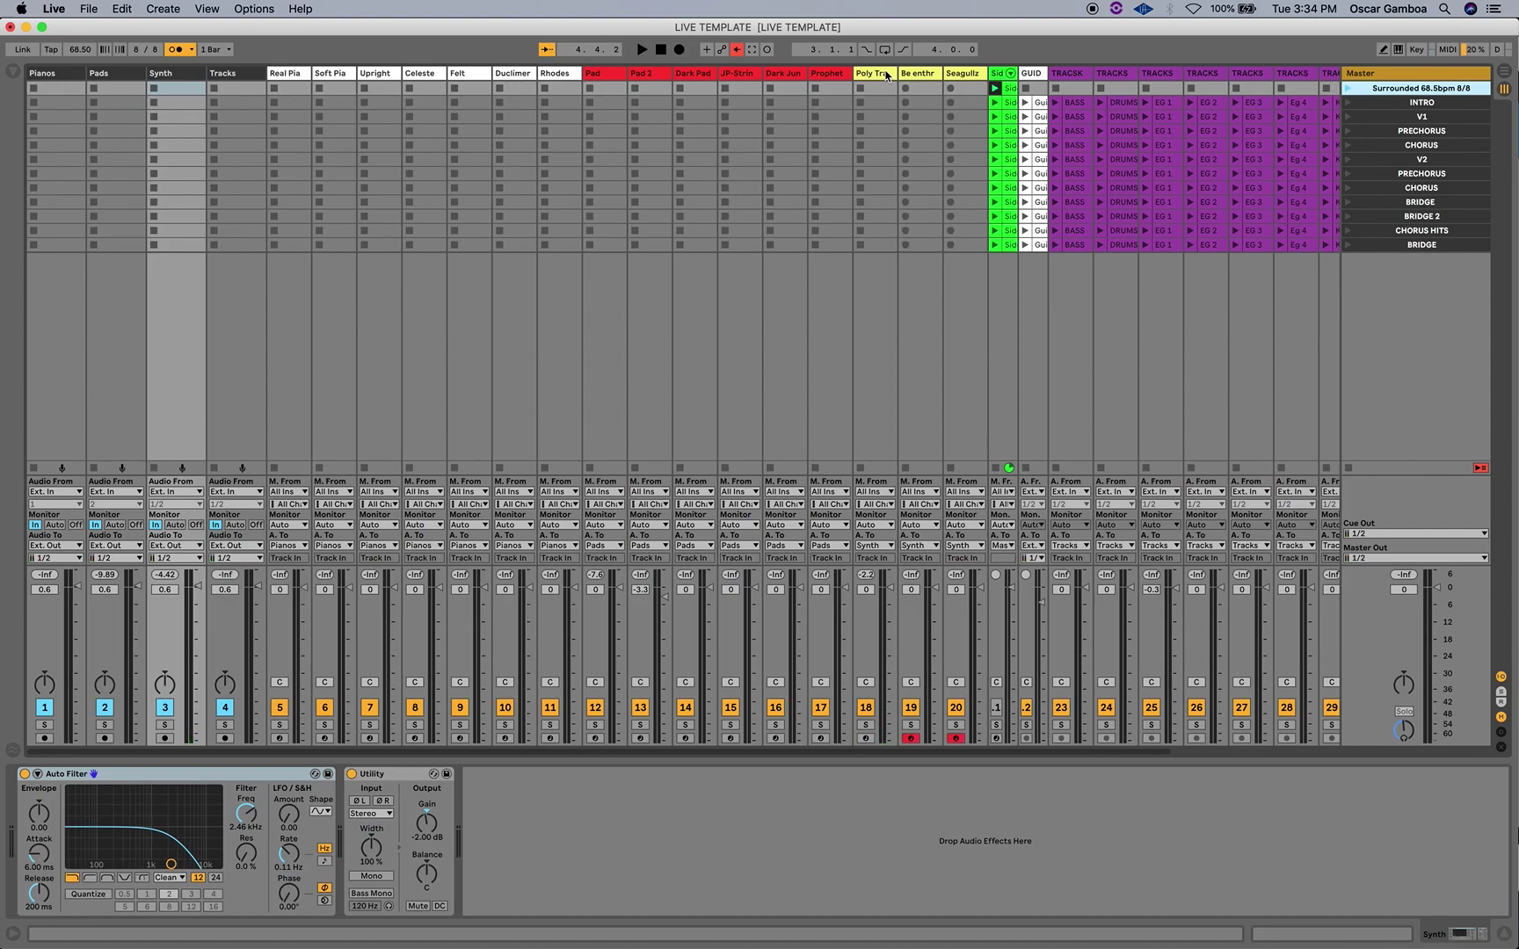
Look at the Be enthroned and Seagullz chains, ending on the Synth bus Auto Filter and Utility.
{"action": "left_click", "coordinate": [919, 73]}
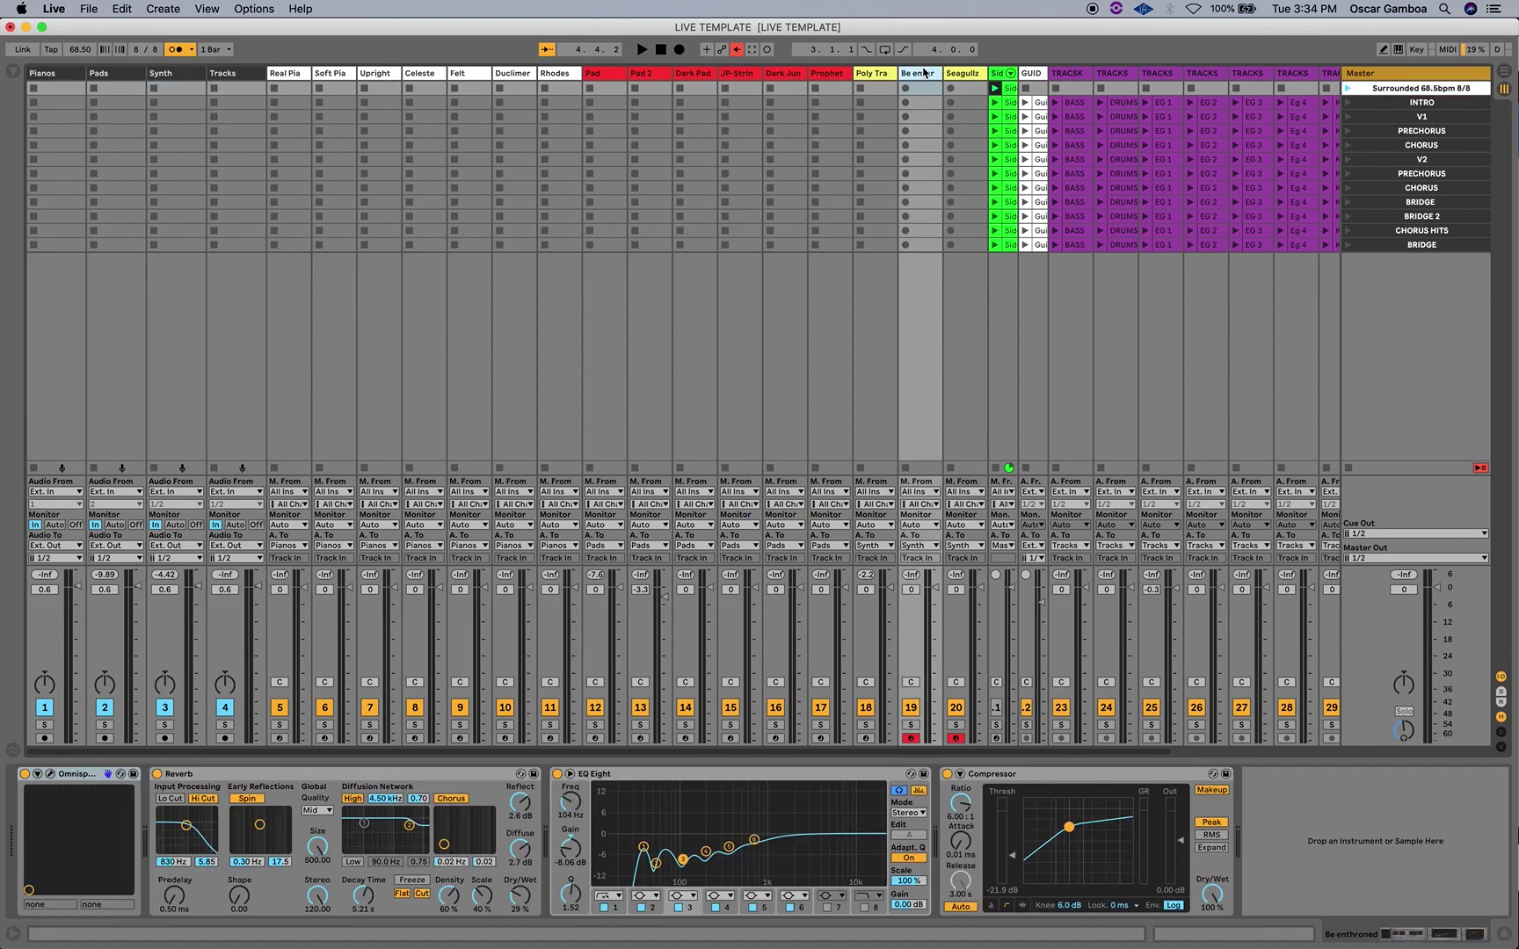
{"action": "left_click", "coordinate": [974, 73]}
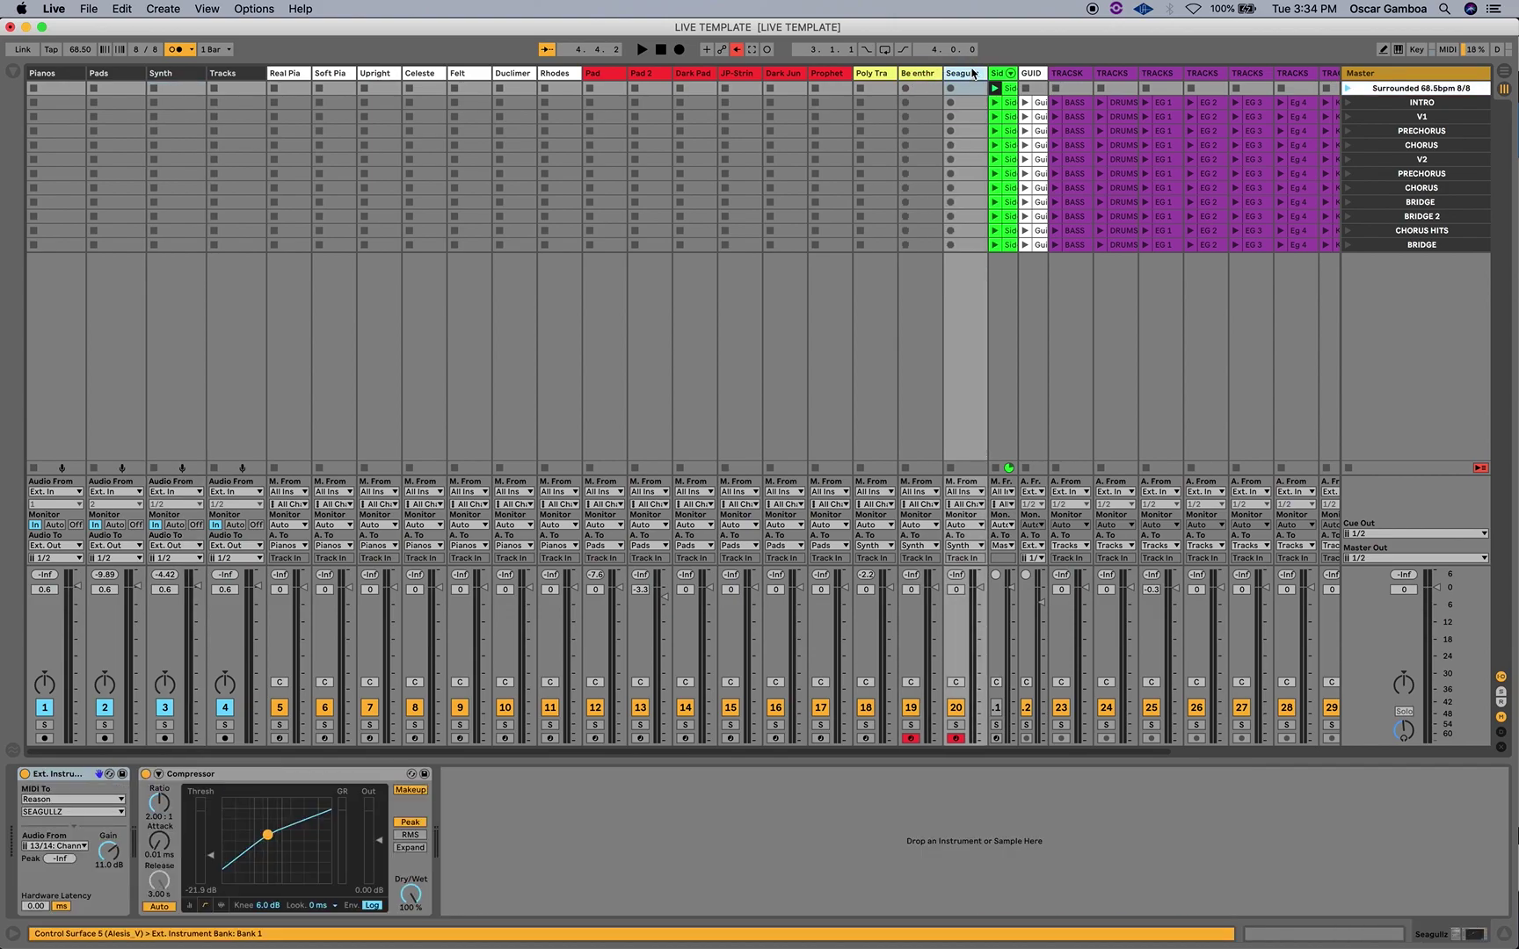
{"action": "left_click", "coordinate": [929, 75]}
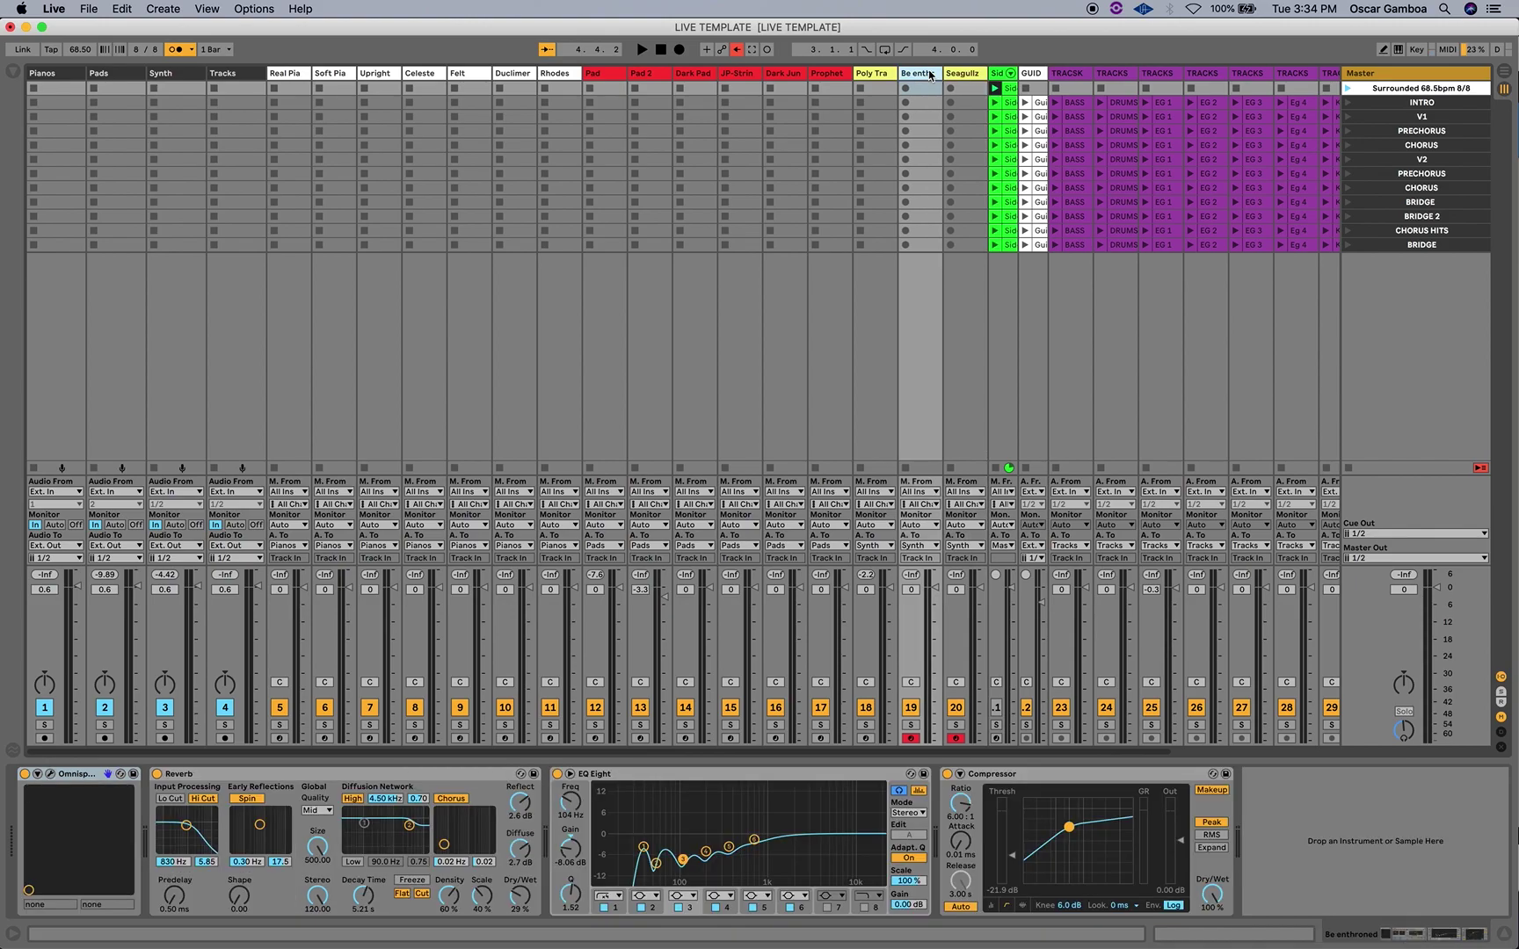
{"action": "left_click", "coordinate": [176, 74]}
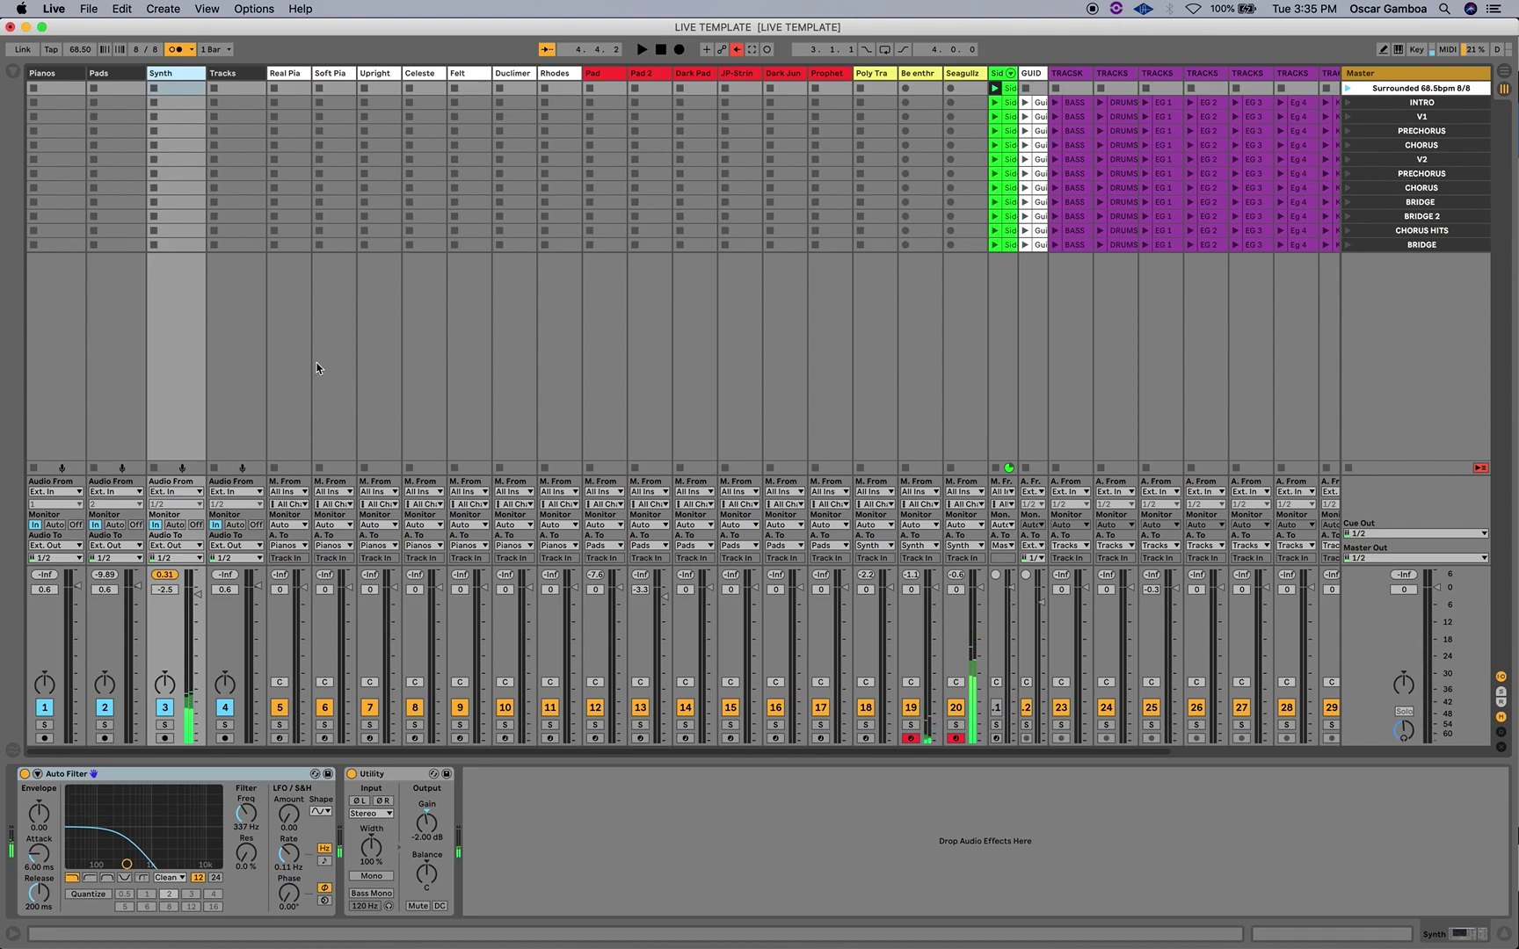
Inspect the Pianos bus chain, stepping through its Reverb and Ping Pong Delay.
{"action": "left_click", "coordinate": [77, 74]}
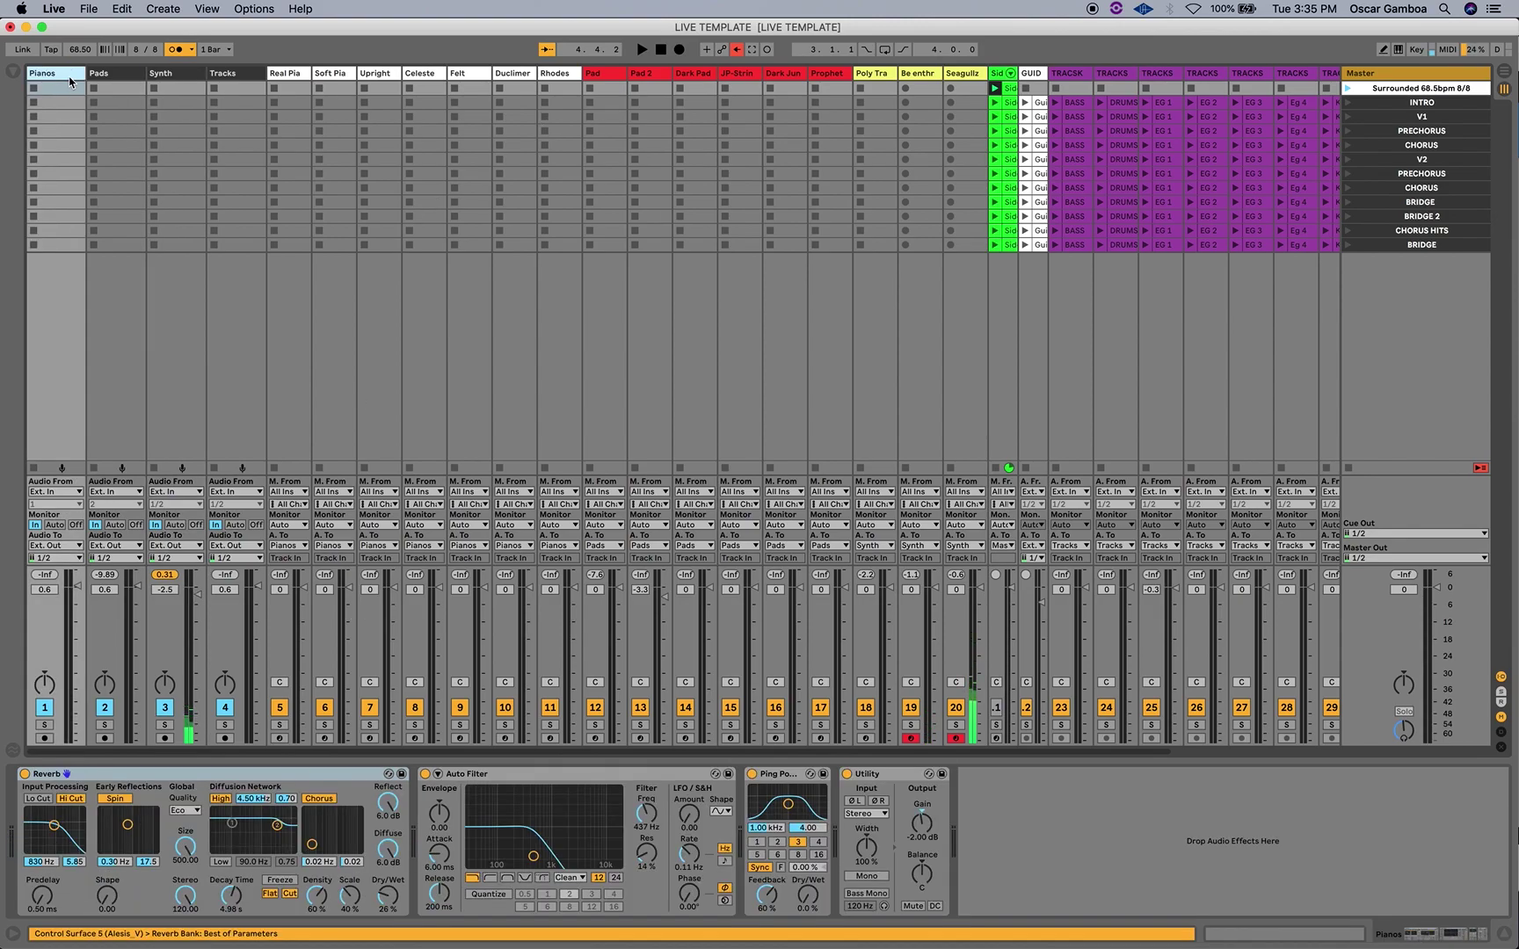
{"action": "key", "text": "Right"}
{"action": "key", "text": "Right"}
{"action": "key", "text": "Left"}
{"action": "key", "text": "Left"}
{"action": "left_click", "coordinate": [219, 773]}
{"action": "key", "text": "Right"}
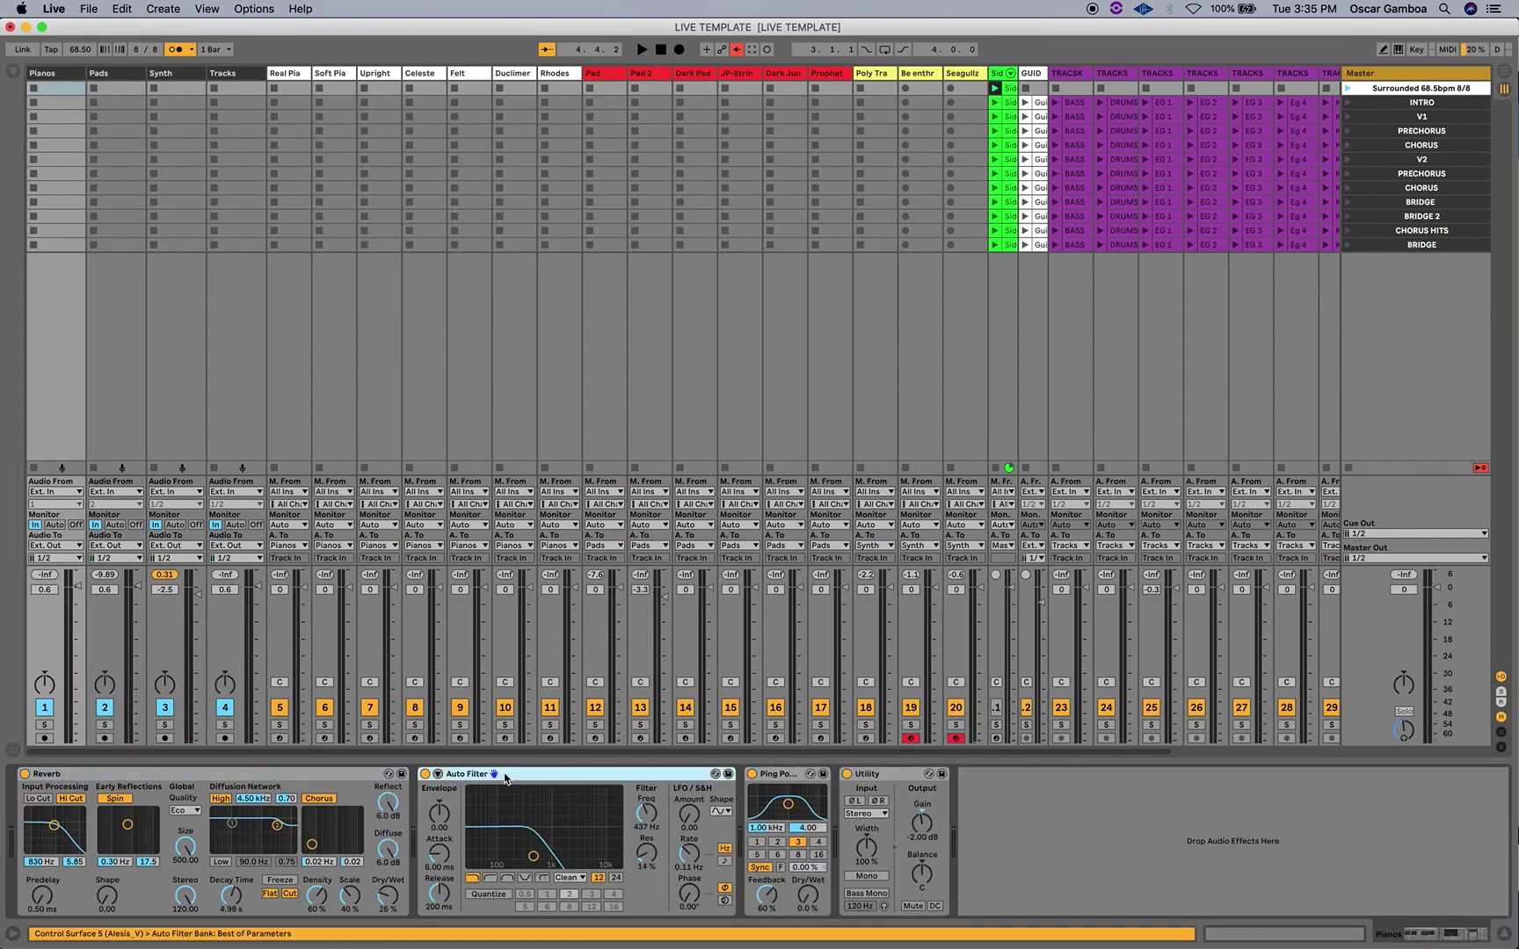
{"action": "key", "text": "Right"}
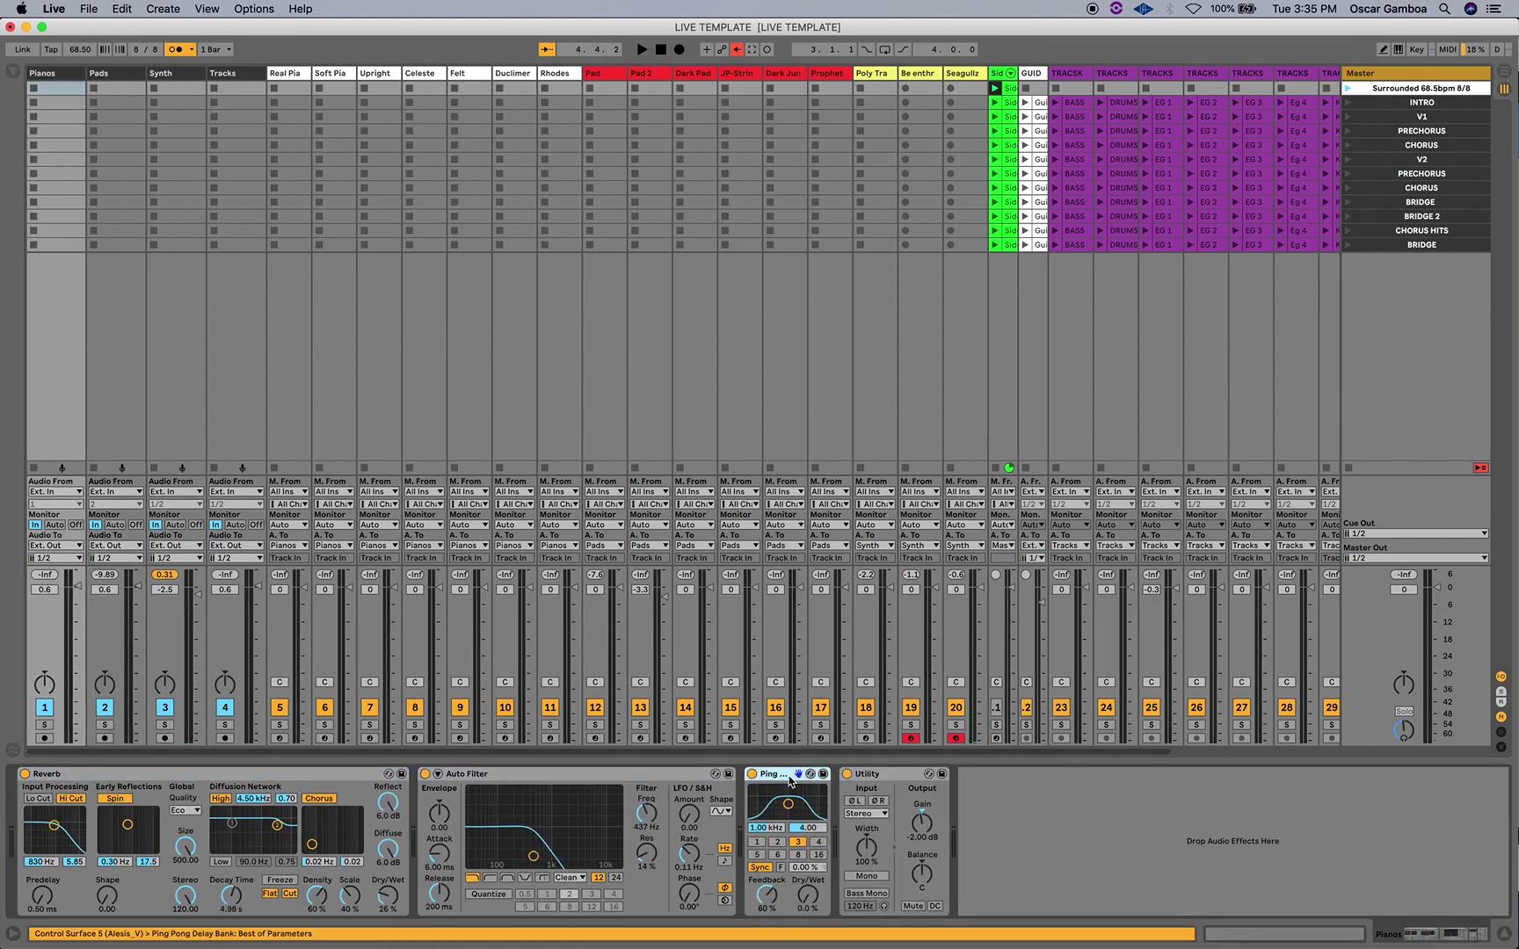
Review the Pads bus Auto Filter and Auto Pan, then the Synth and Tracks chains.
{"action": "left_click", "coordinate": [121, 77]}
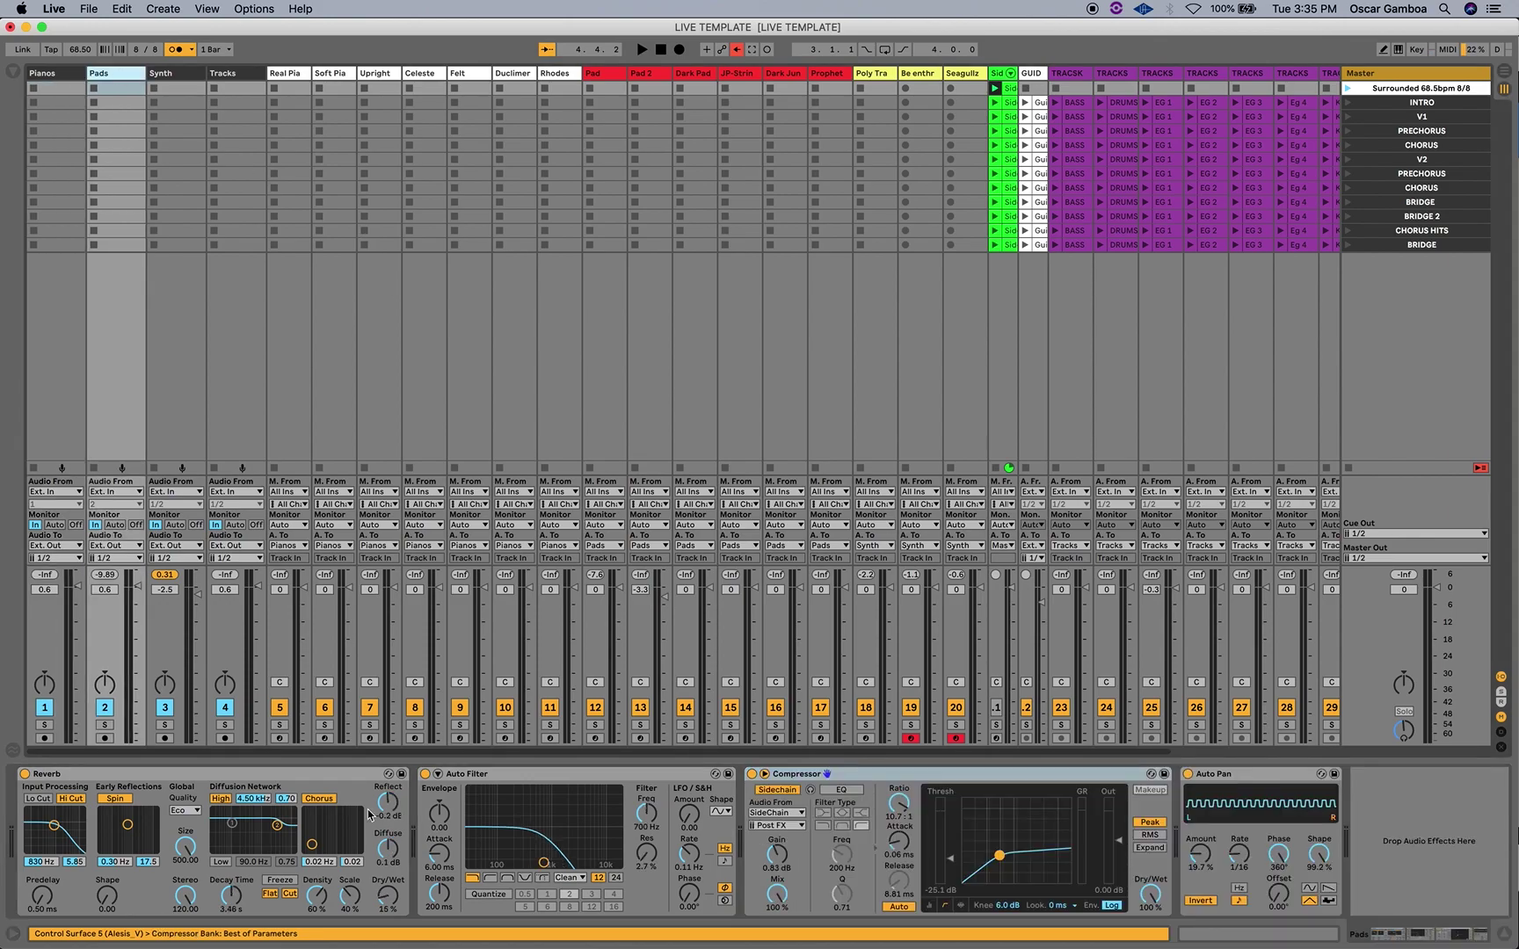
{"action": "left_click", "coordinate": [490, 777]}
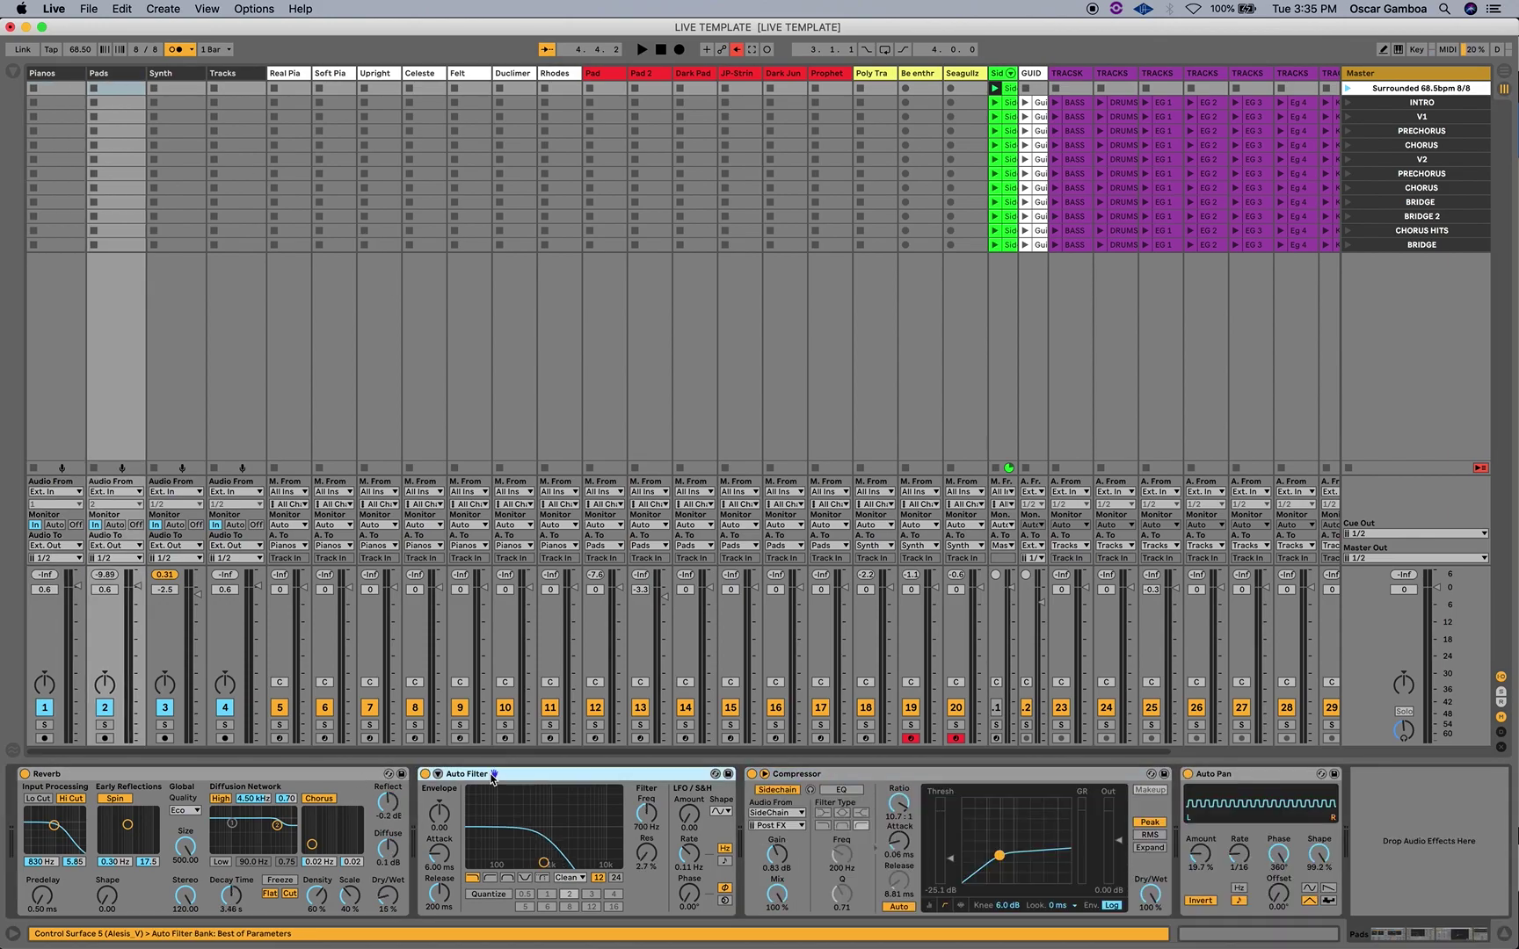
{"action": "left_click", "coordinate": [1245, 774]}
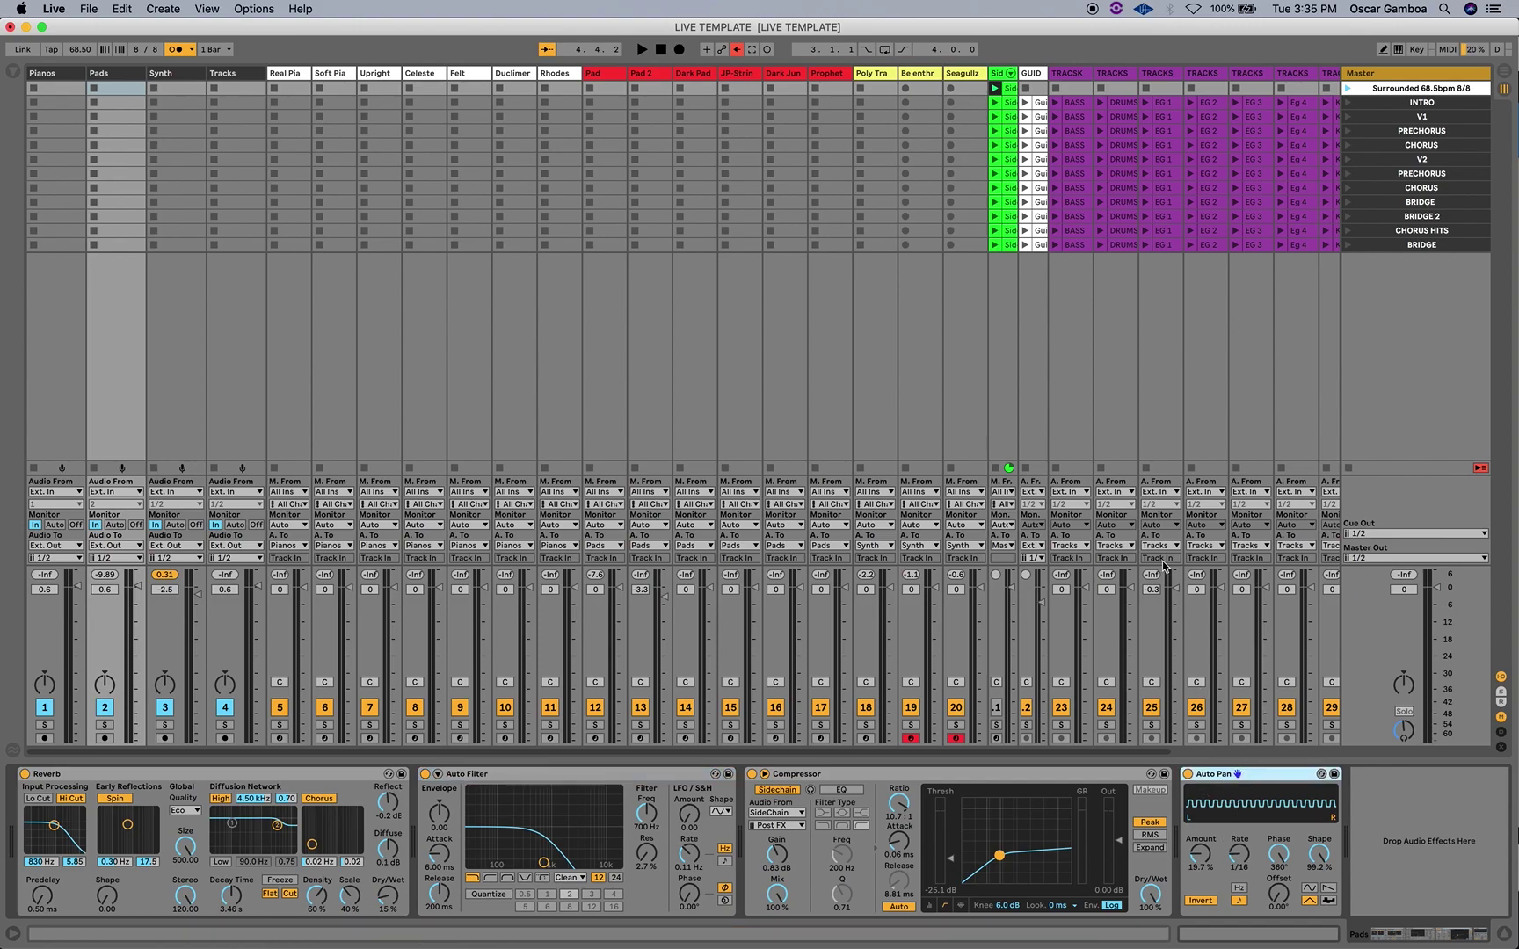
{"action": "left_click", "coordinate": [163, 74]}
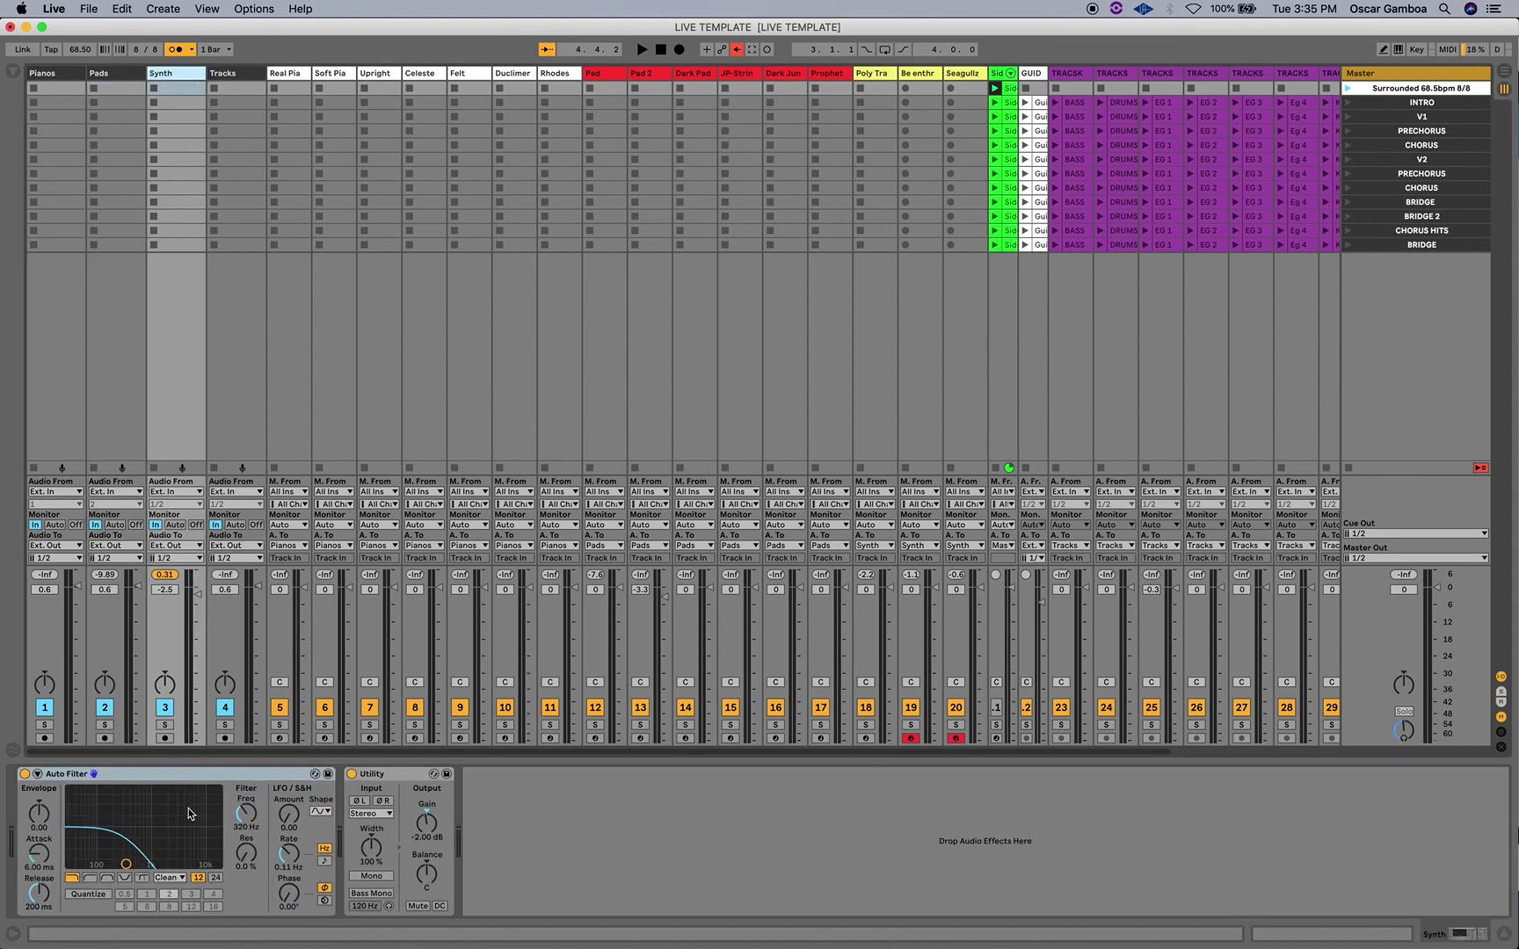
{"action": "left_click", "coordinate": [224, 73]}
{"action": "left_click", "coordinate": [204, 76]}
{"action": "left_click", "coordinate": [223, 78]}
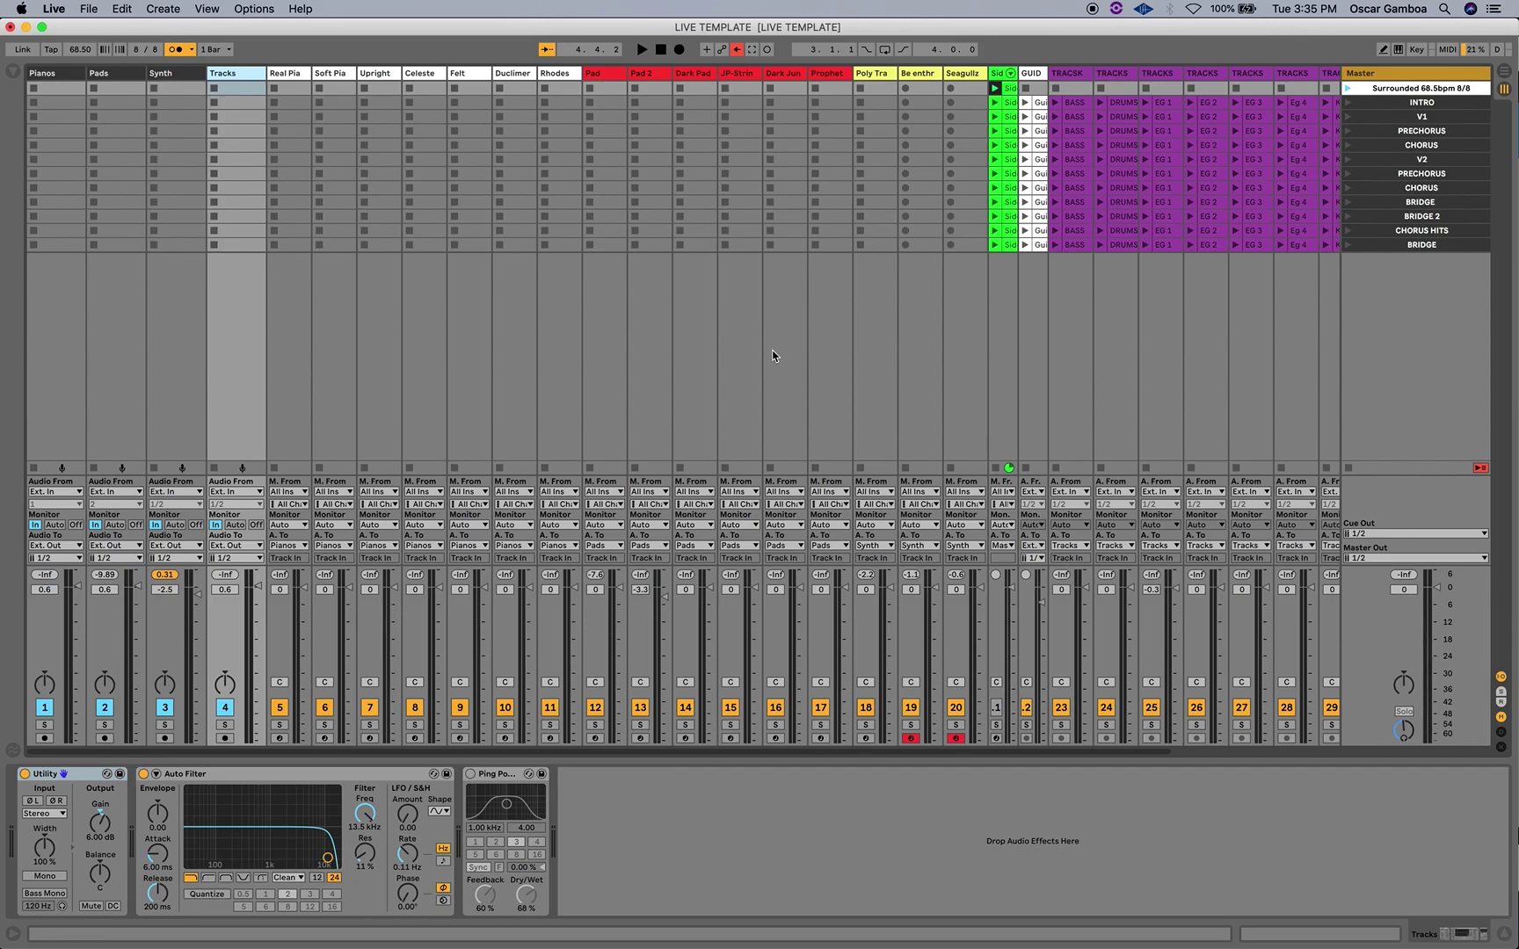
Launch the Surrounded scene, then the INTRO scene.
{"action": "scroll", "coordinate": [771, 351], "scroll_direction": "right", "scroll_amount": 5}
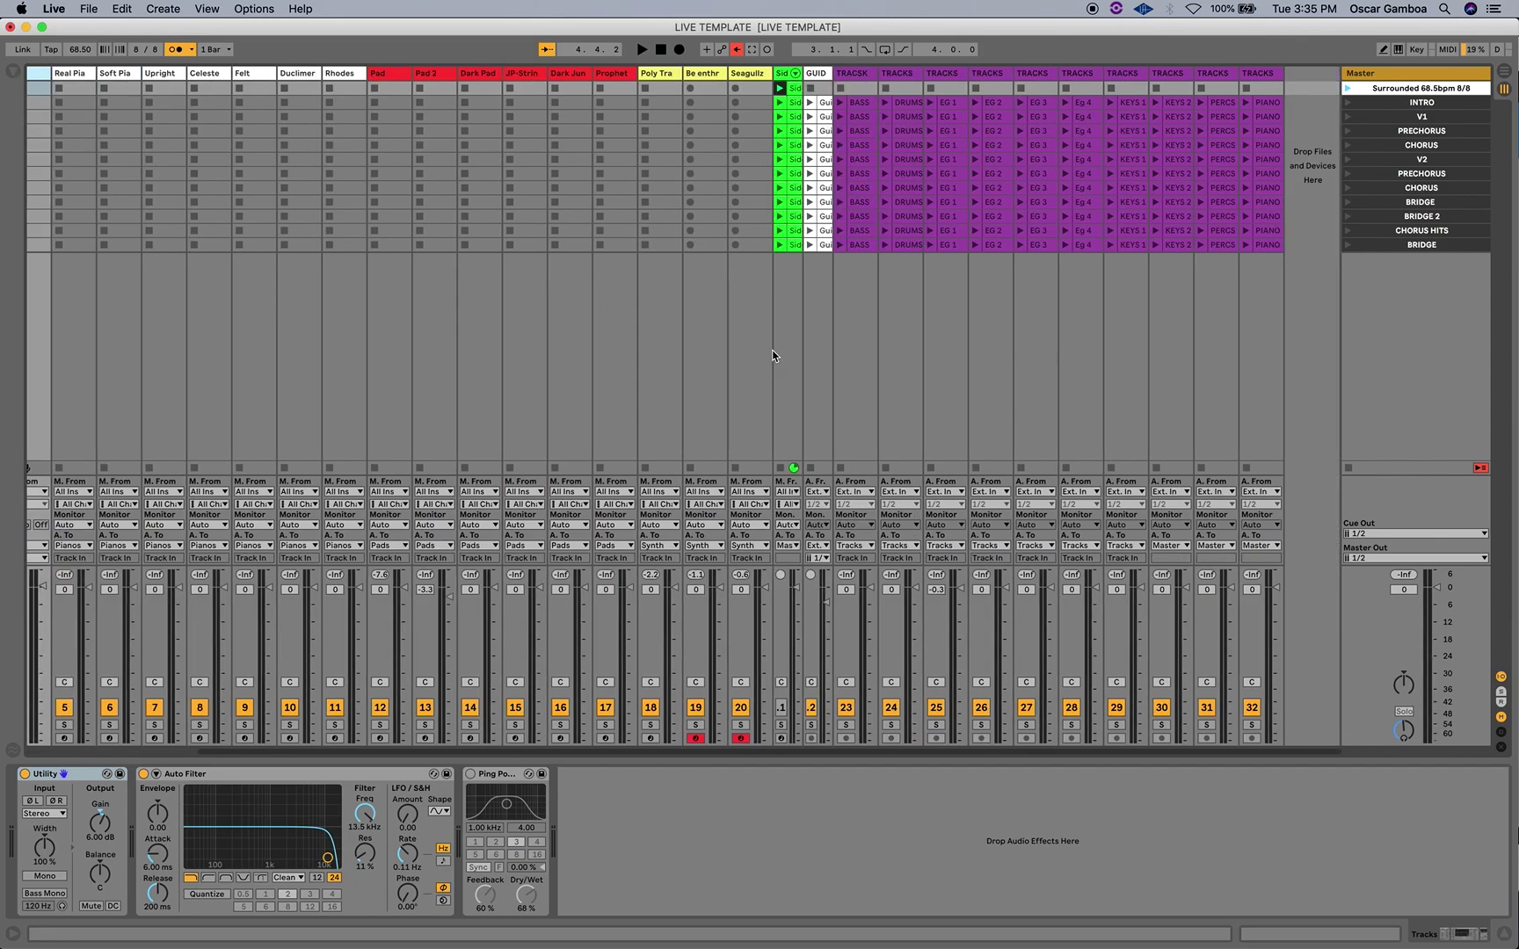
{"action": "left_click", "coordinate": [1350, 91]}
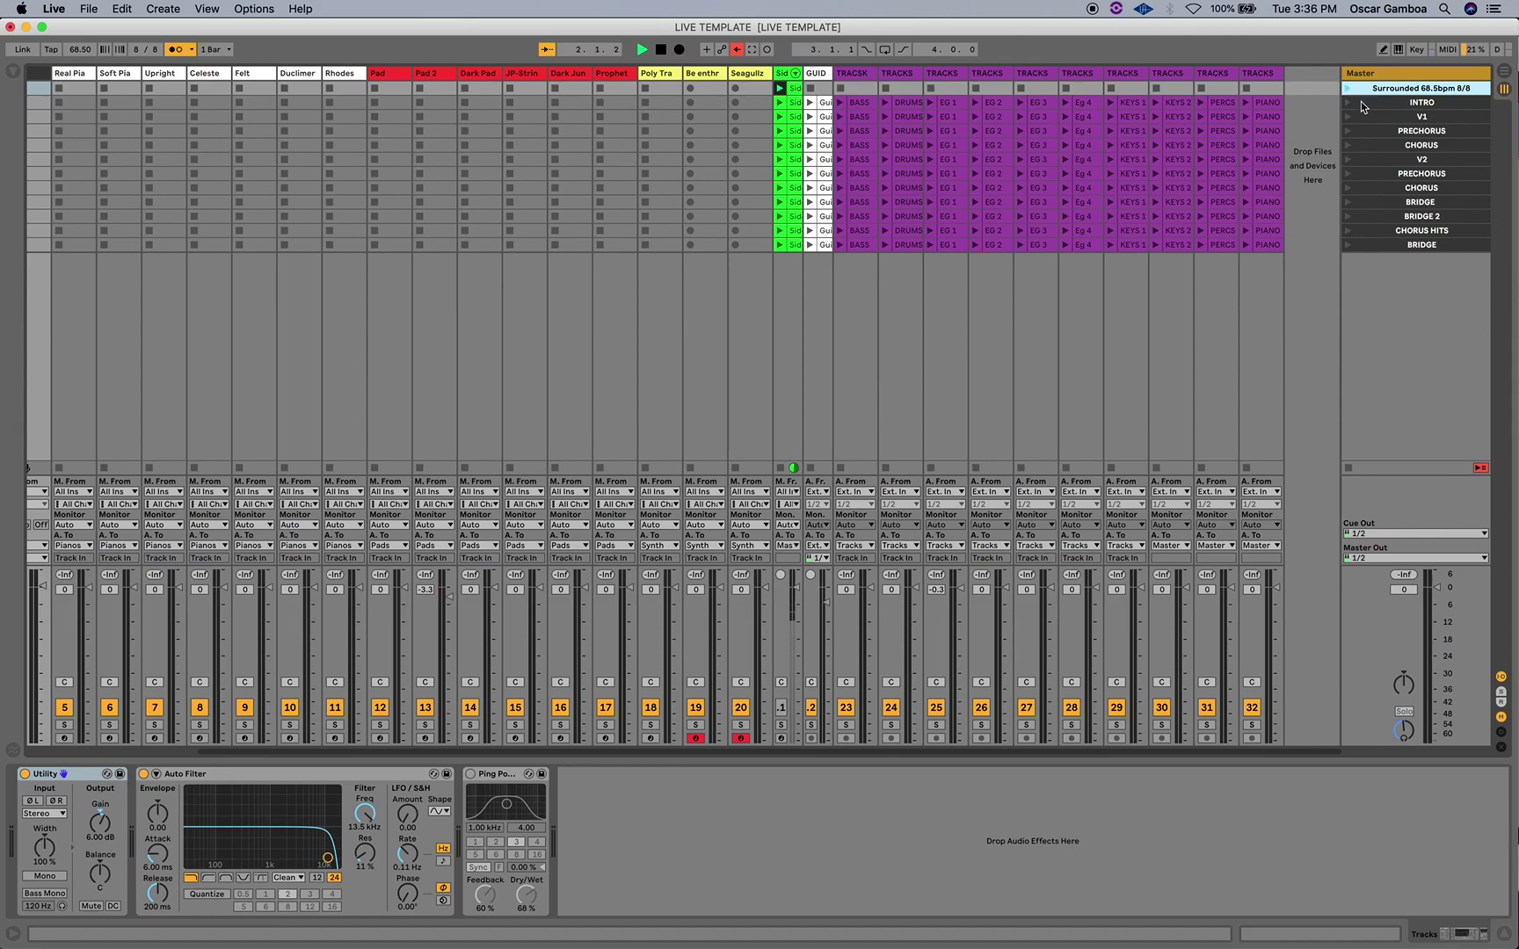
{"action": "key", "text": "Down"}
{"action": "key", "text": "Down"}
{"action": "key", "text": "Down"}
{"action": "key", "text": "Down"}
{"action": "key", "text": "Down"}
{"action": "key", "text": "Down"}
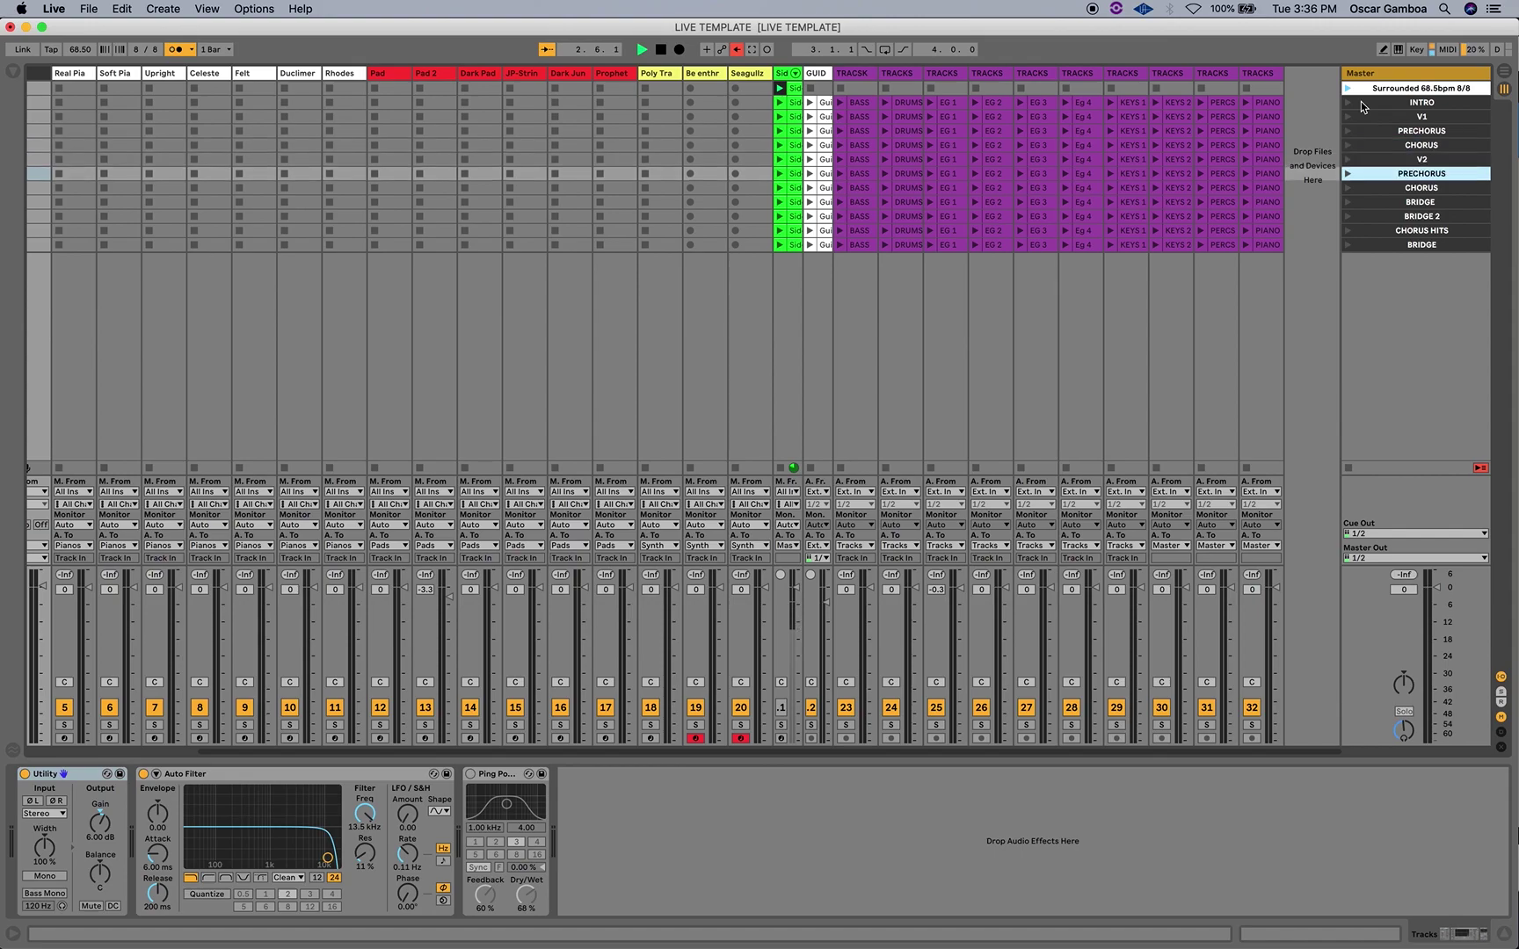
{"action": "key", "text": "Up"}
{"action": "key", "text": "Up"}
{"action": "key", "text": "Up"}
{"action": "key", "text": "Up"}
{"action": "key", "text": "Up"}
{"action": "key", "text": "Up"}
{"action": "key", "text": "Down"}
{"action": "key", "text": "Down"}
{"action": "key", "text": "Down"}
{"action": "key", "text": "Up"}
{"action": "key", "text": "Up"}
{"action": "key", "text": "Up"}
{"action": "key", "text": "Down"}
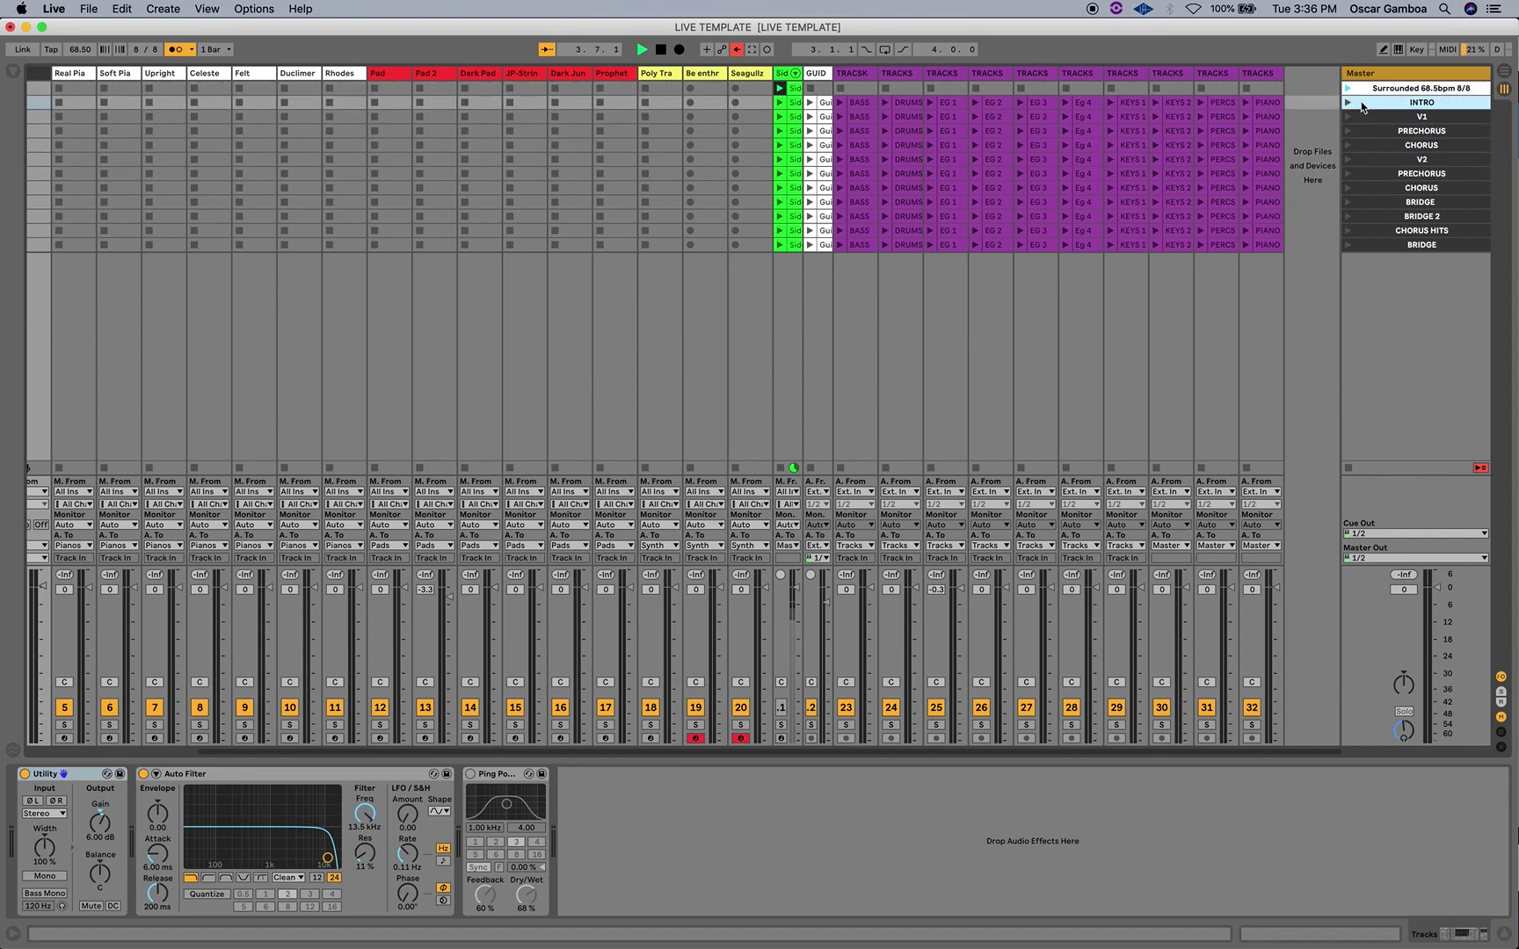
{"action": "key", "text": "Return"}
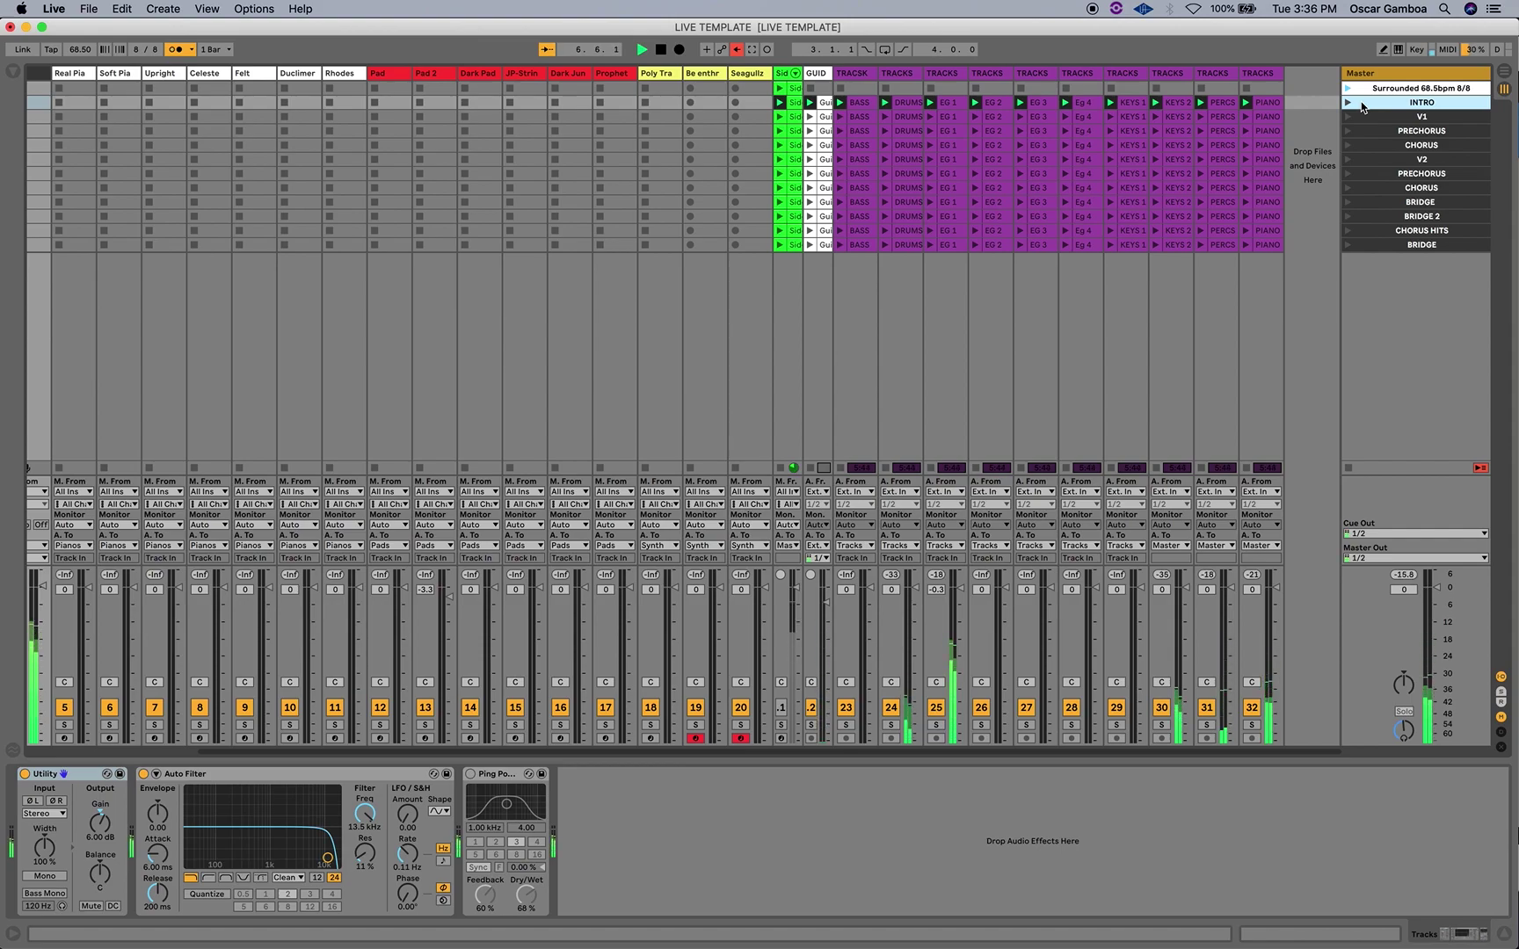
Launch and retrigger the PRECHORUS scene, then stop playback at bar 1.1.1.
{"action": "key", "text": "Down"}
{"action": "key", "text": "Down"}
{"action": "key", "text": "Down"}
{"action": "key", "text": "Down"}
{"action": "key", "text": "Down"}
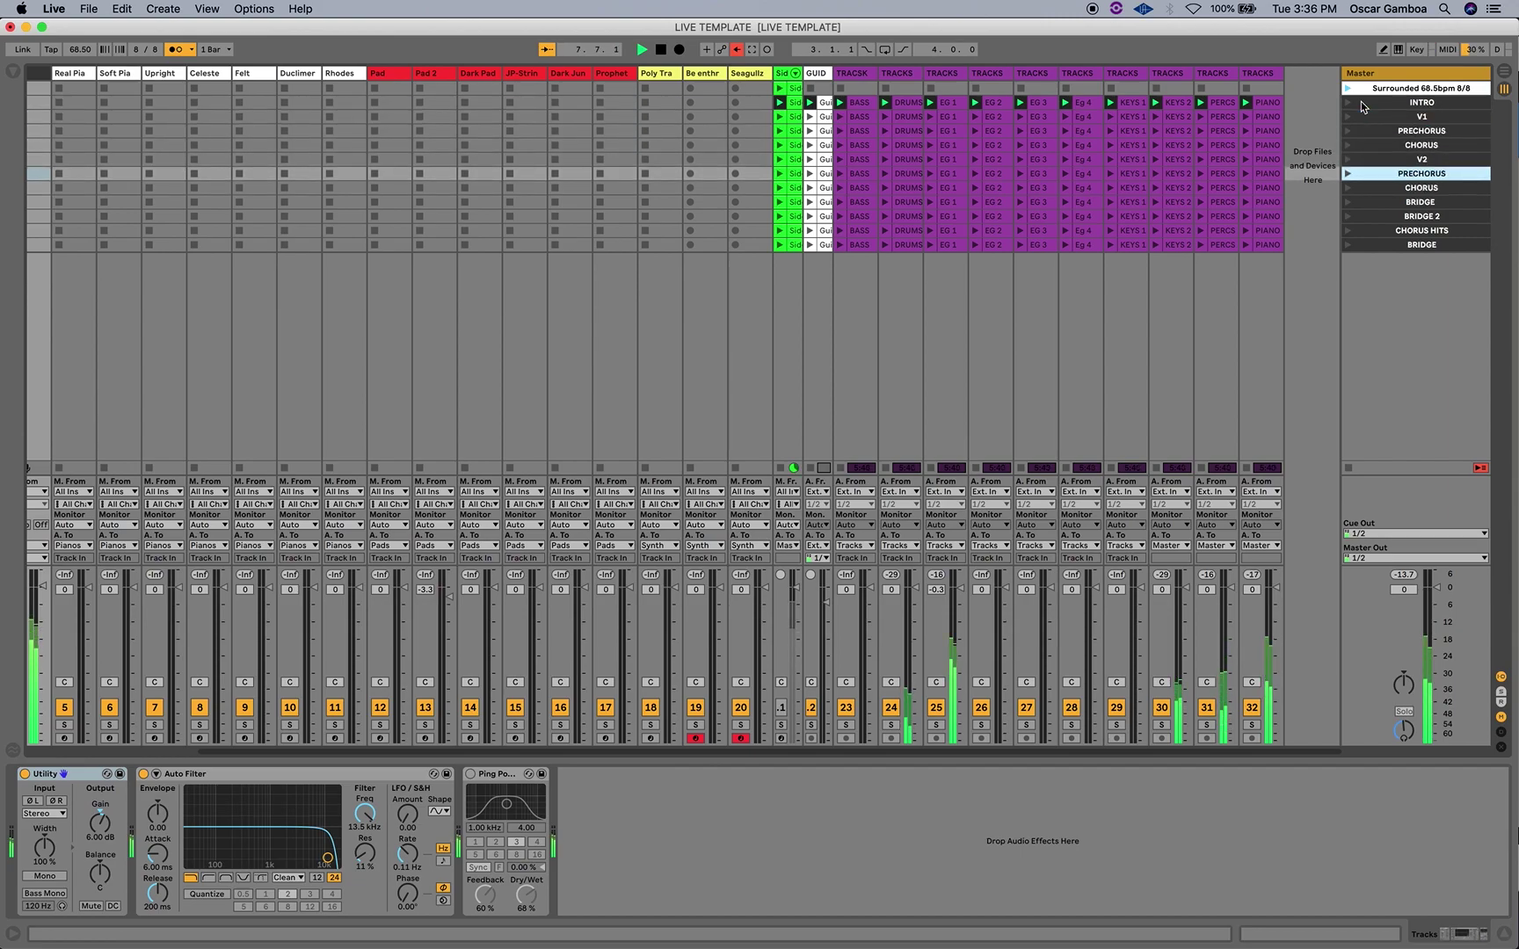
{"action": "key", "text": "Return"}
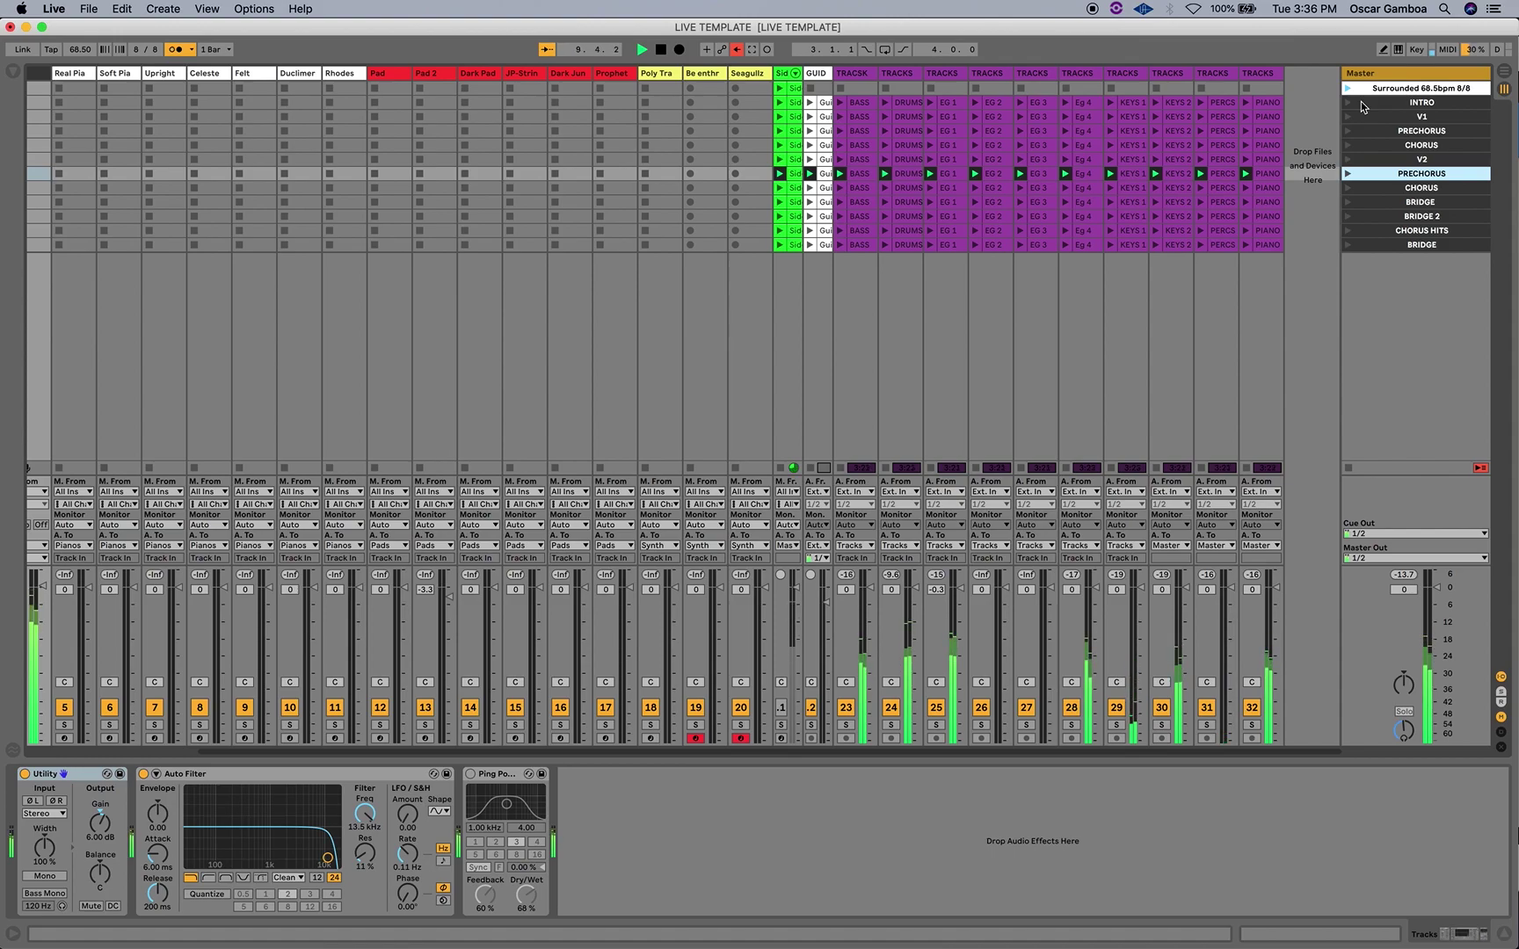
{"action": "key", "text": "Return"}
{"action": "key", "text": "space"}
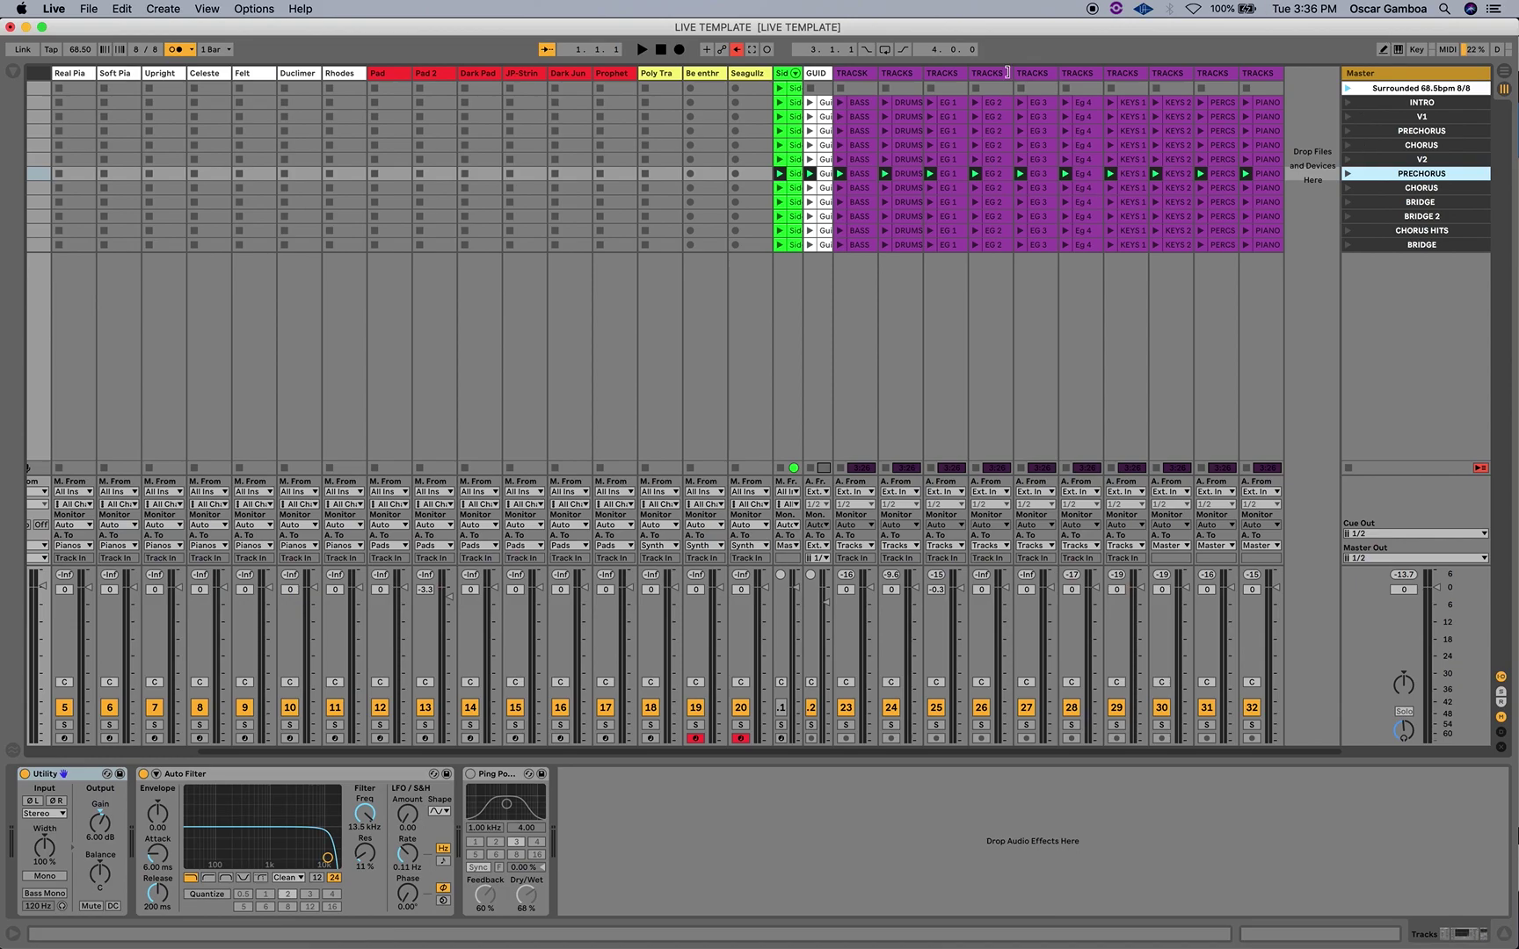
{"action": "left_click", "coordinate": [825, 106]}
{"action": "left_click", "coordinate": [855, 102]}
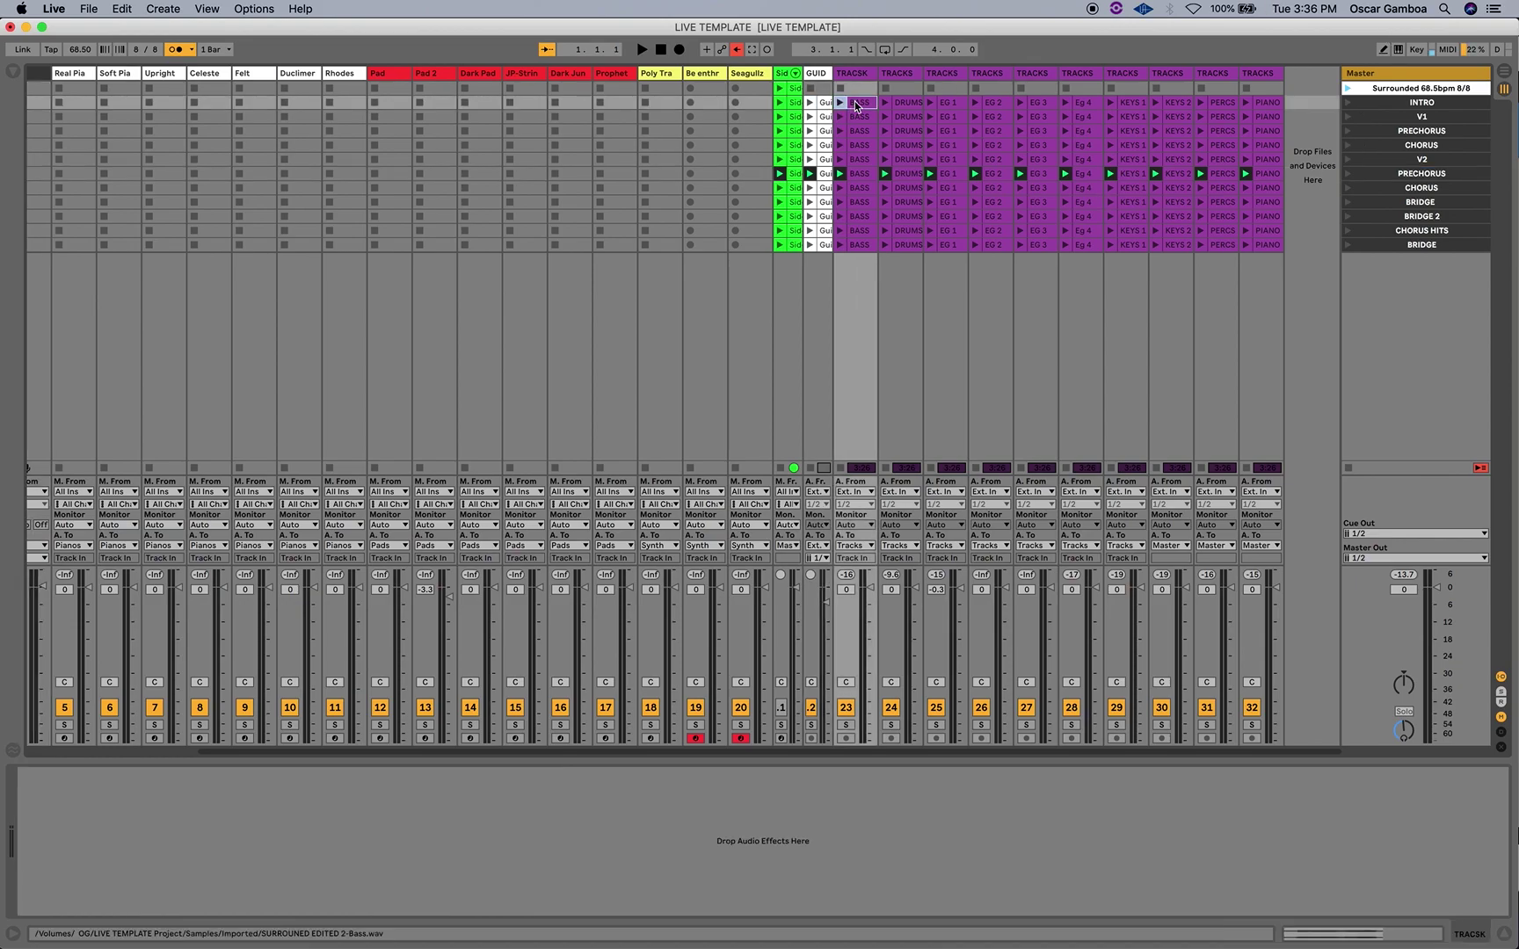
{"action": "left_click", "coordinate": [1318, 933]}
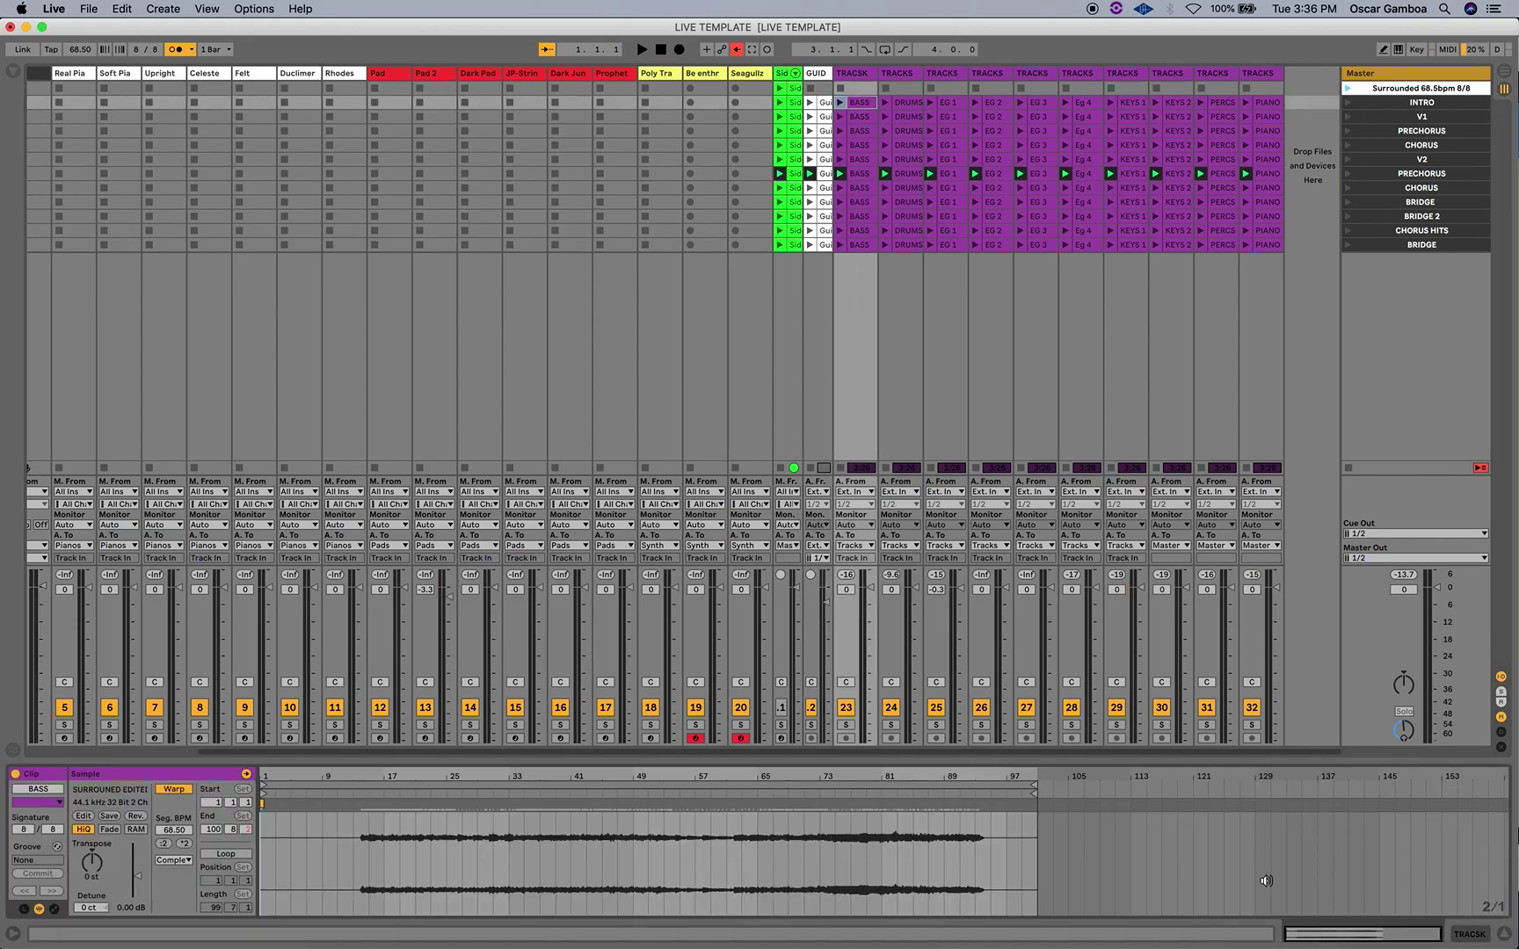
{"action": "left_click", "coordinate": [861, 131]}
{"action": "key", "text": "Left"}
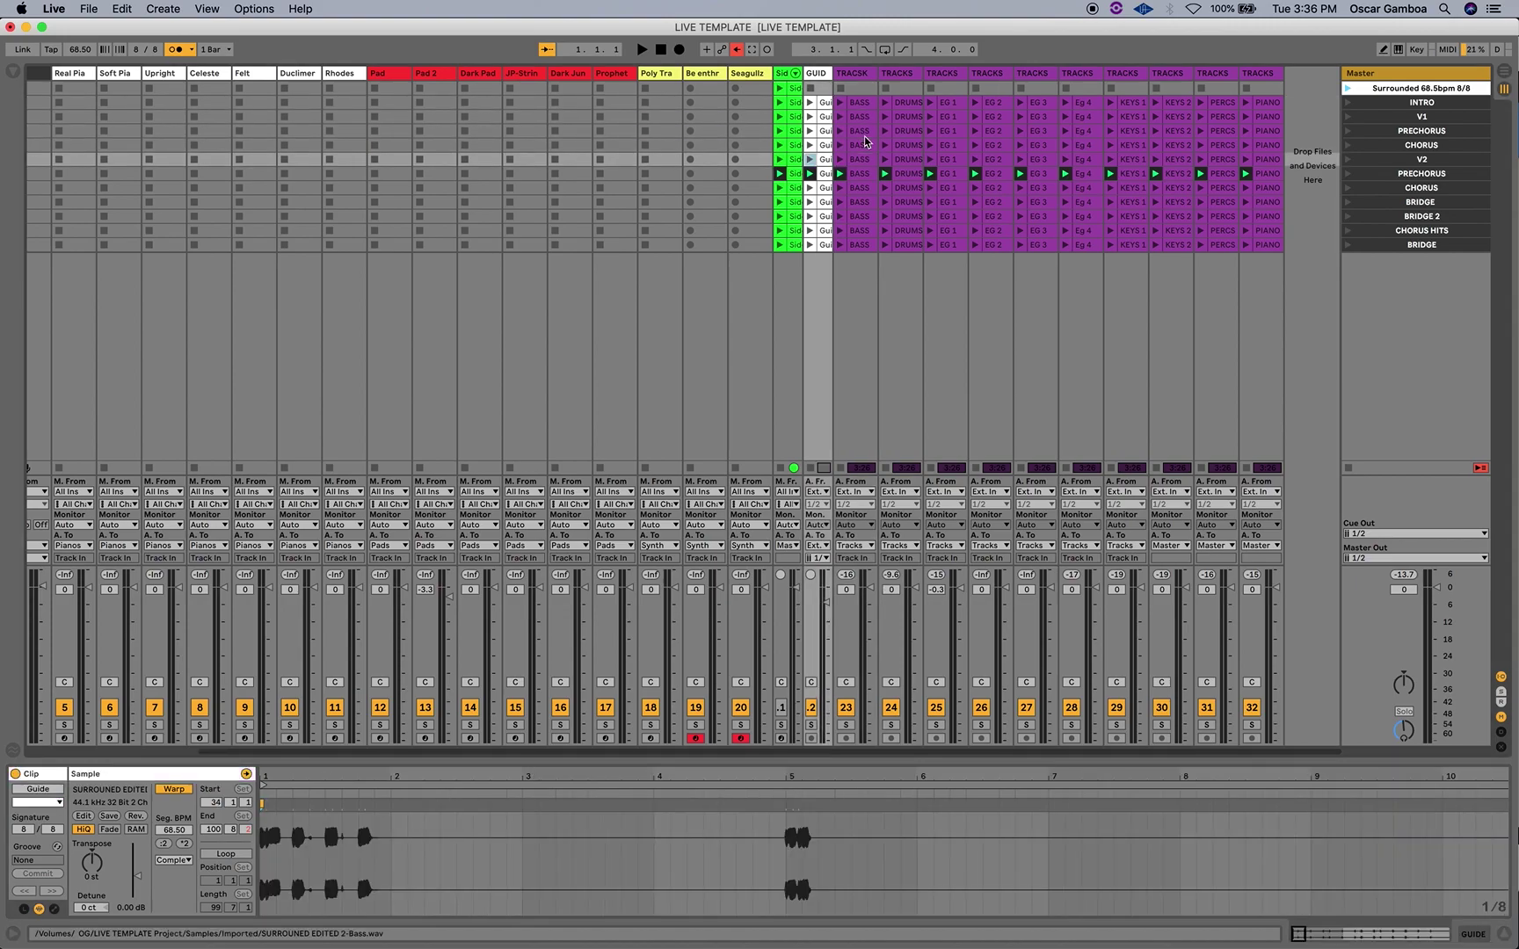
{"action": "key", "text": "Up"}
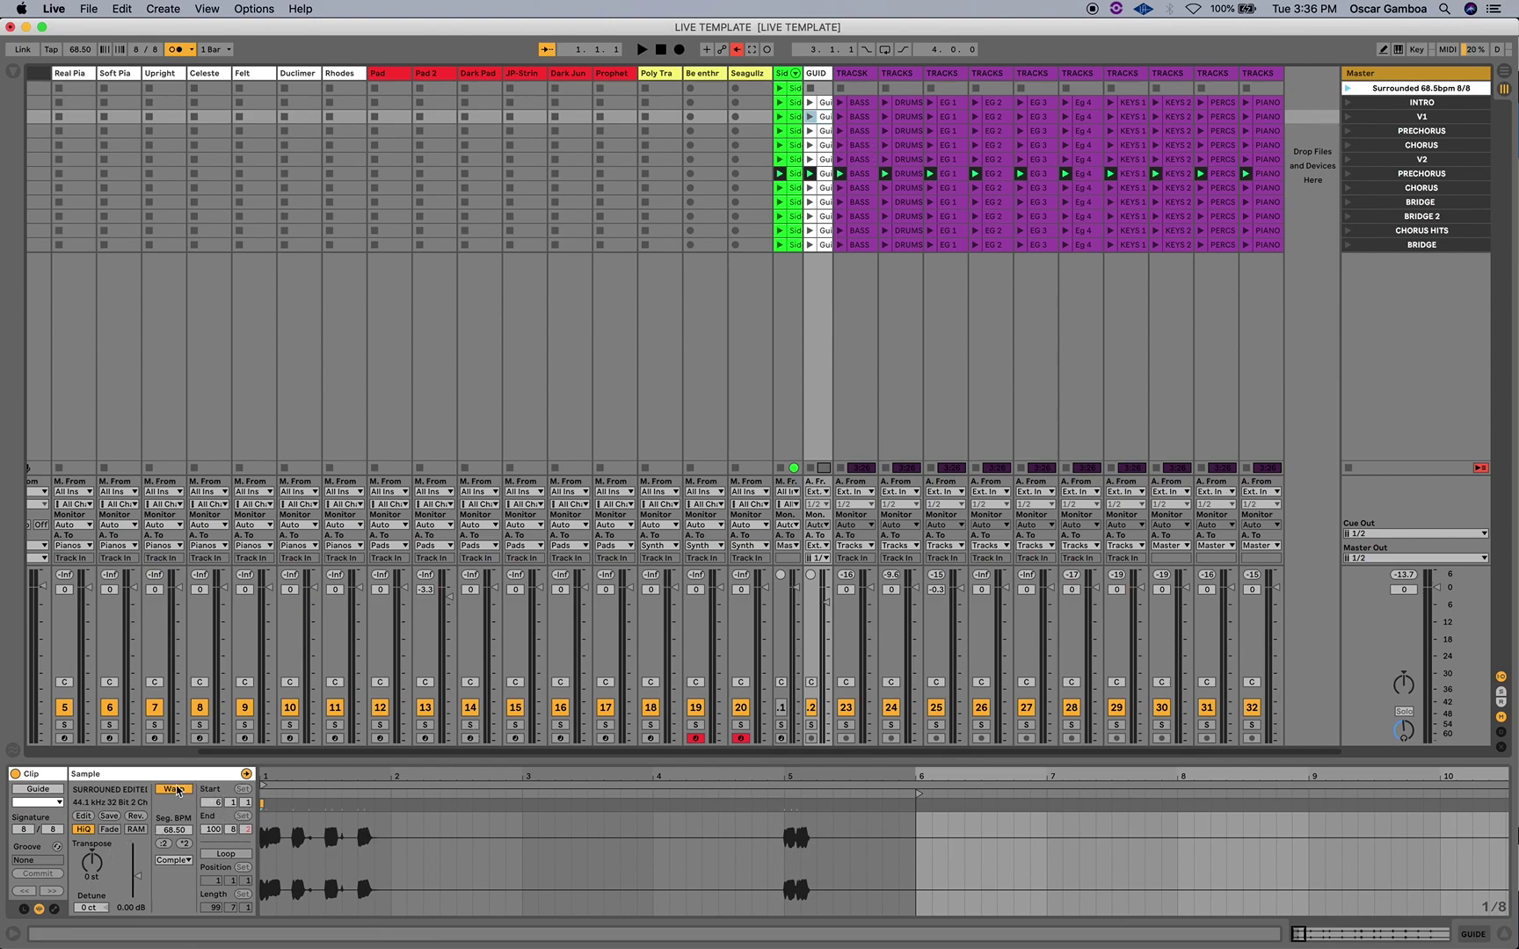
{"action": "left_click", "coordinate": [176, 860]}
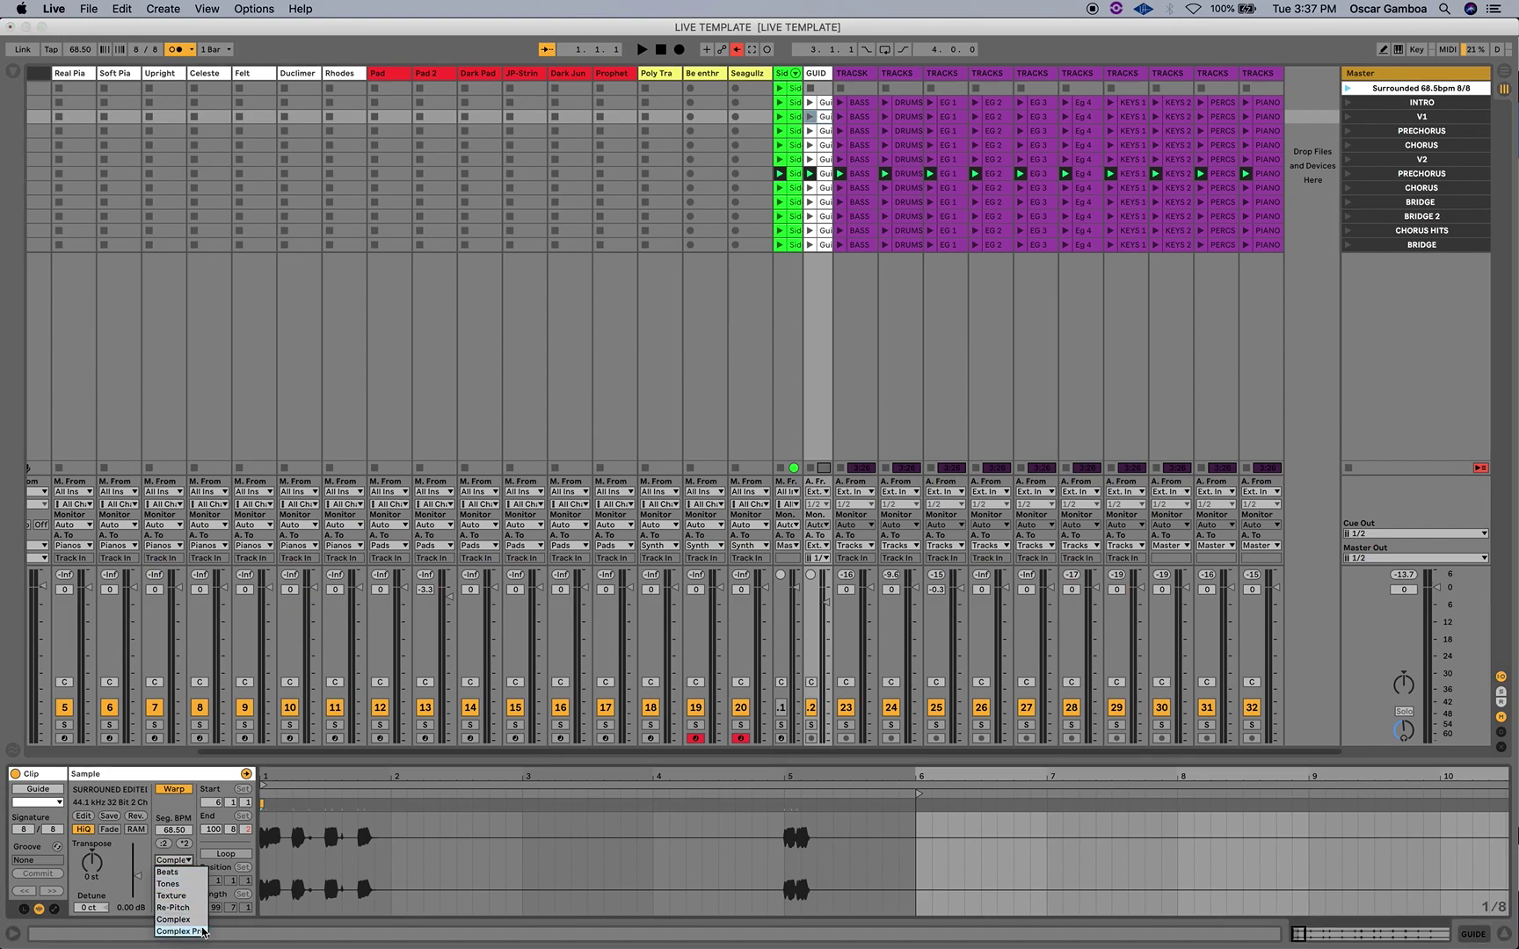
{"action": "left_click", "coordinate": [184, 815]}
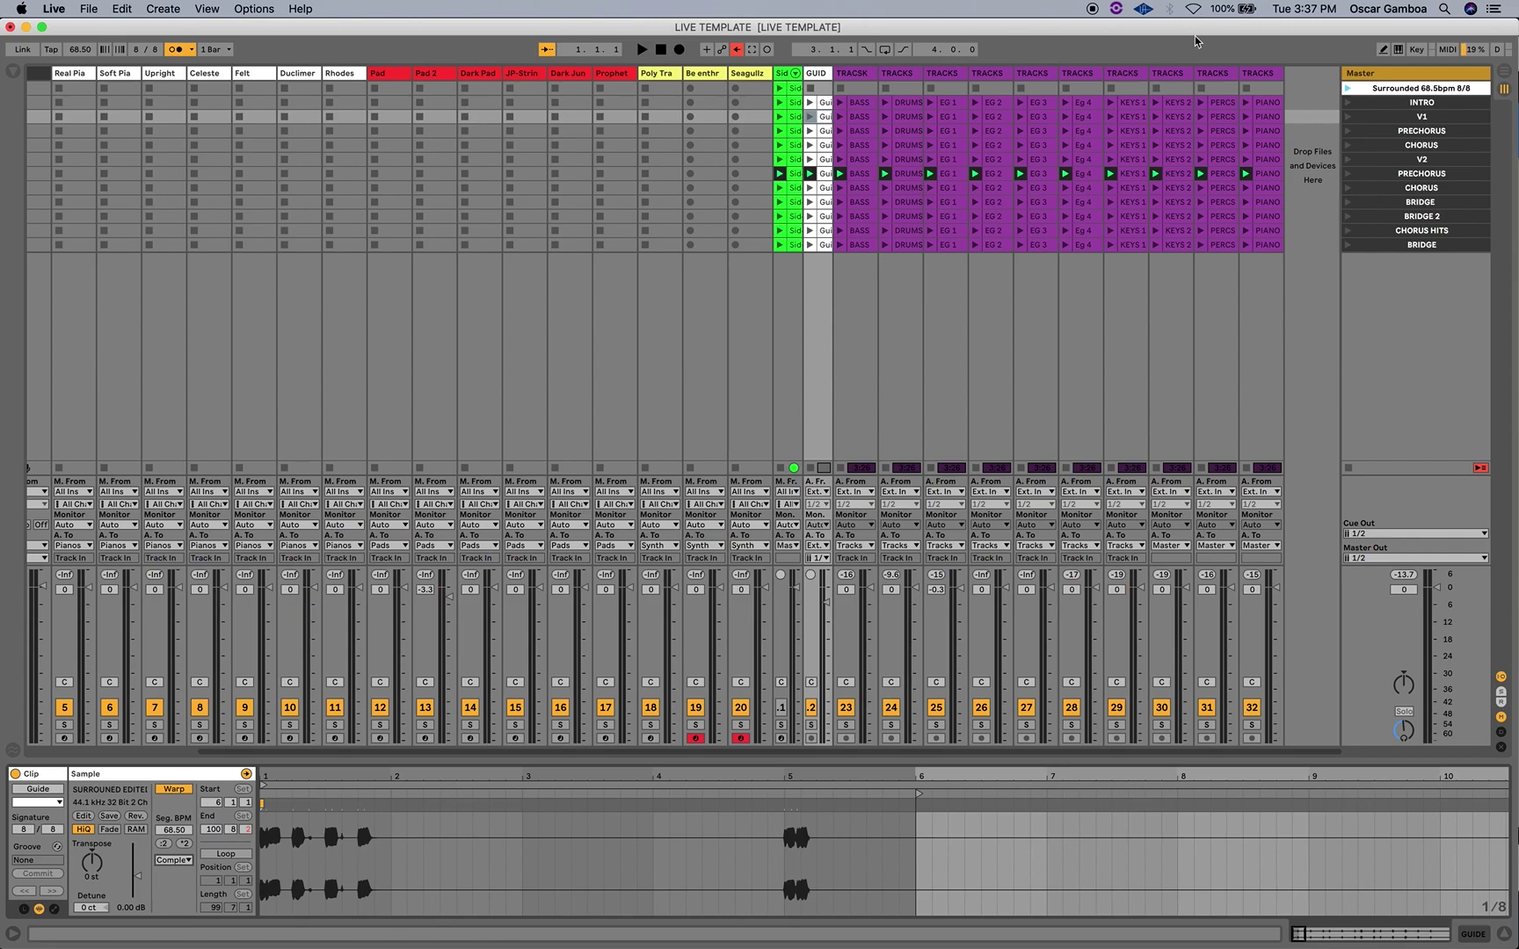
Select the PIANO clip and step through the EG 1, BASS and Guide clips.
{"action": "left_click", "coordinate": [1274, 179]}
{"action": "key", "text": "Down"}
{"action": "key", "text": "Down"}
{"action": "key", "text": "Down"}
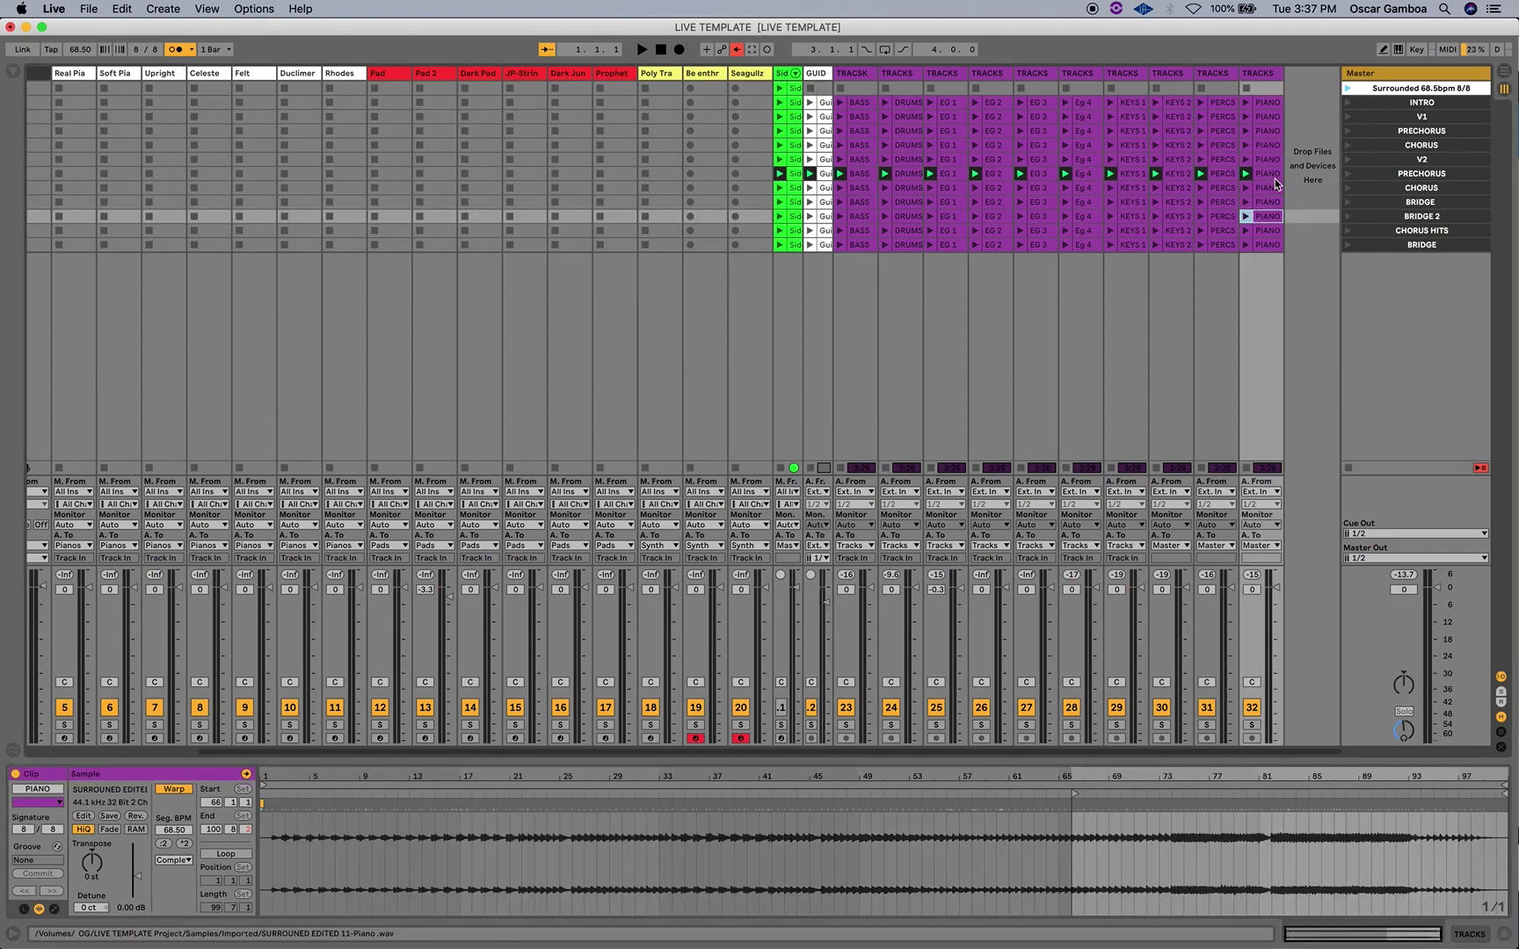
{"action": "key", "text": "Left"}
{"action": "key", "text": "Left"}
{"action": "key", "text": "Left"}
{"action": "key", "text": "Left"}
{"action": "key", "text": "Left"}
{"action": "key", "text": "Left"}
{"action": "key", "text": "Left"}
{"action": "key", "text": "Left"}
{"action": "key", "text": "Left"}
{"action": "key", "text": "Up"}
{"action": "key", "text": "Up"}
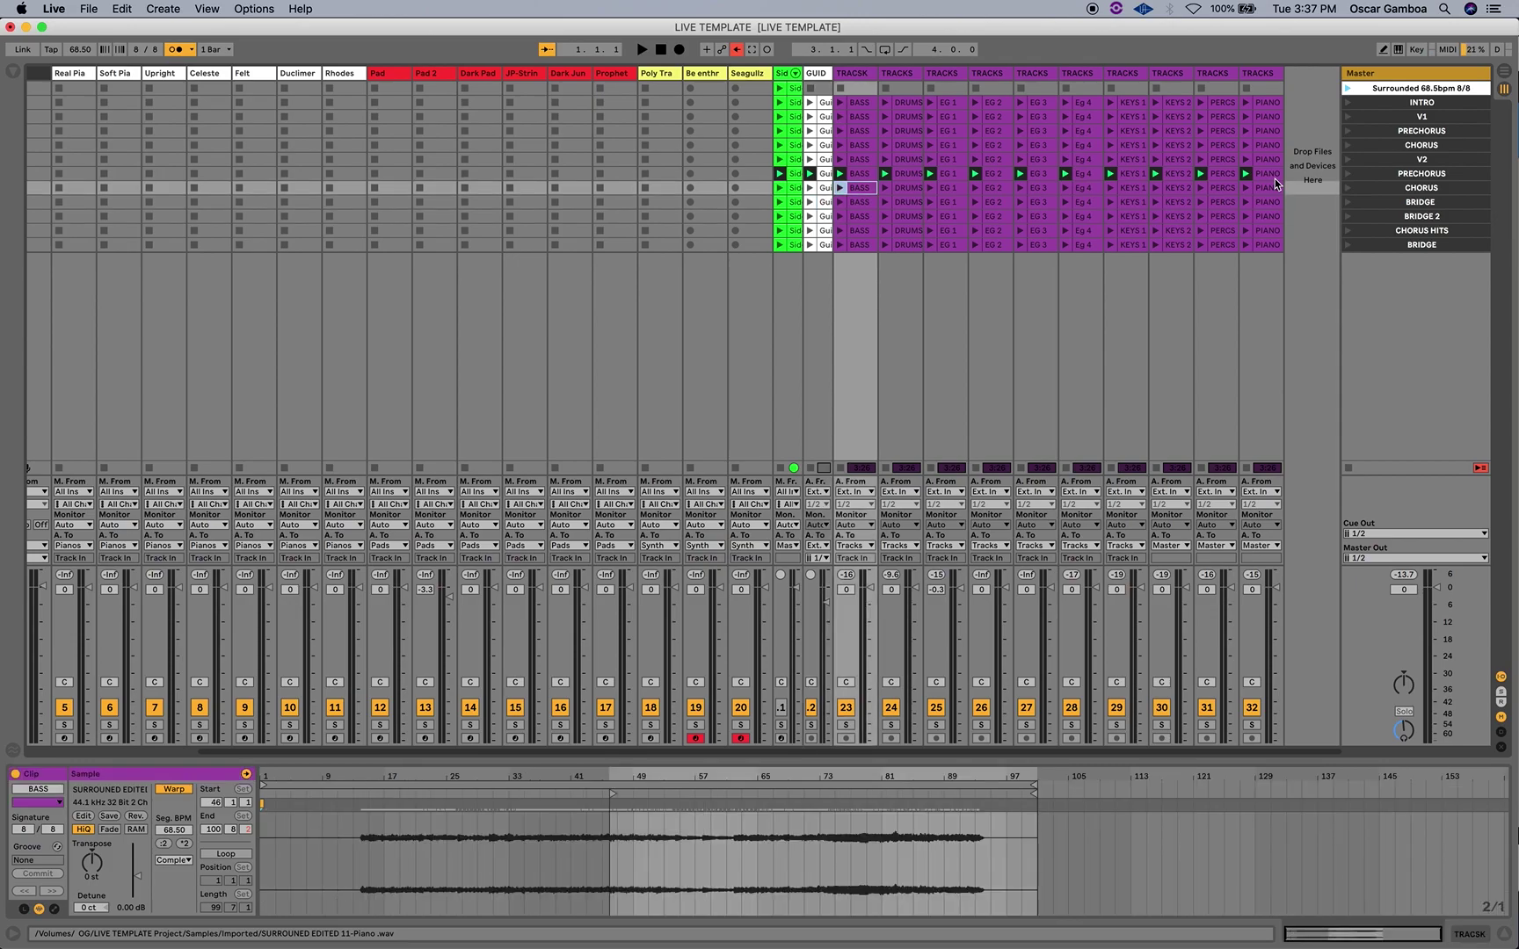
{"action": "key", "text": "Right"}
{"action": "key", "text": "Left"}
{"action": "key", "text": "Left"}
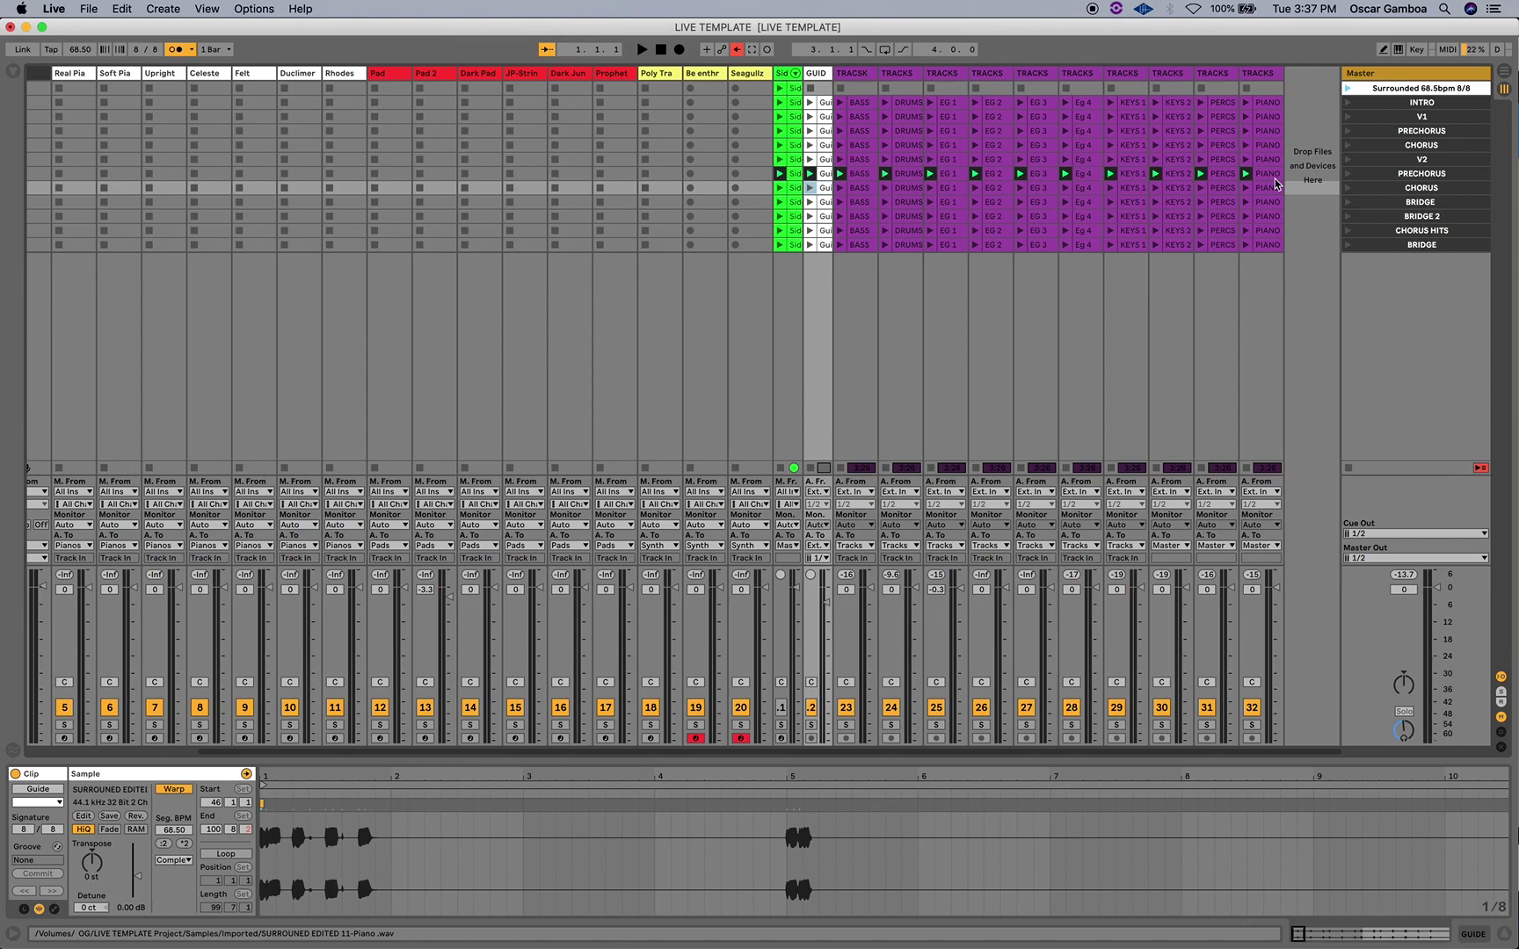
{"action": "key", "text": "Right"}
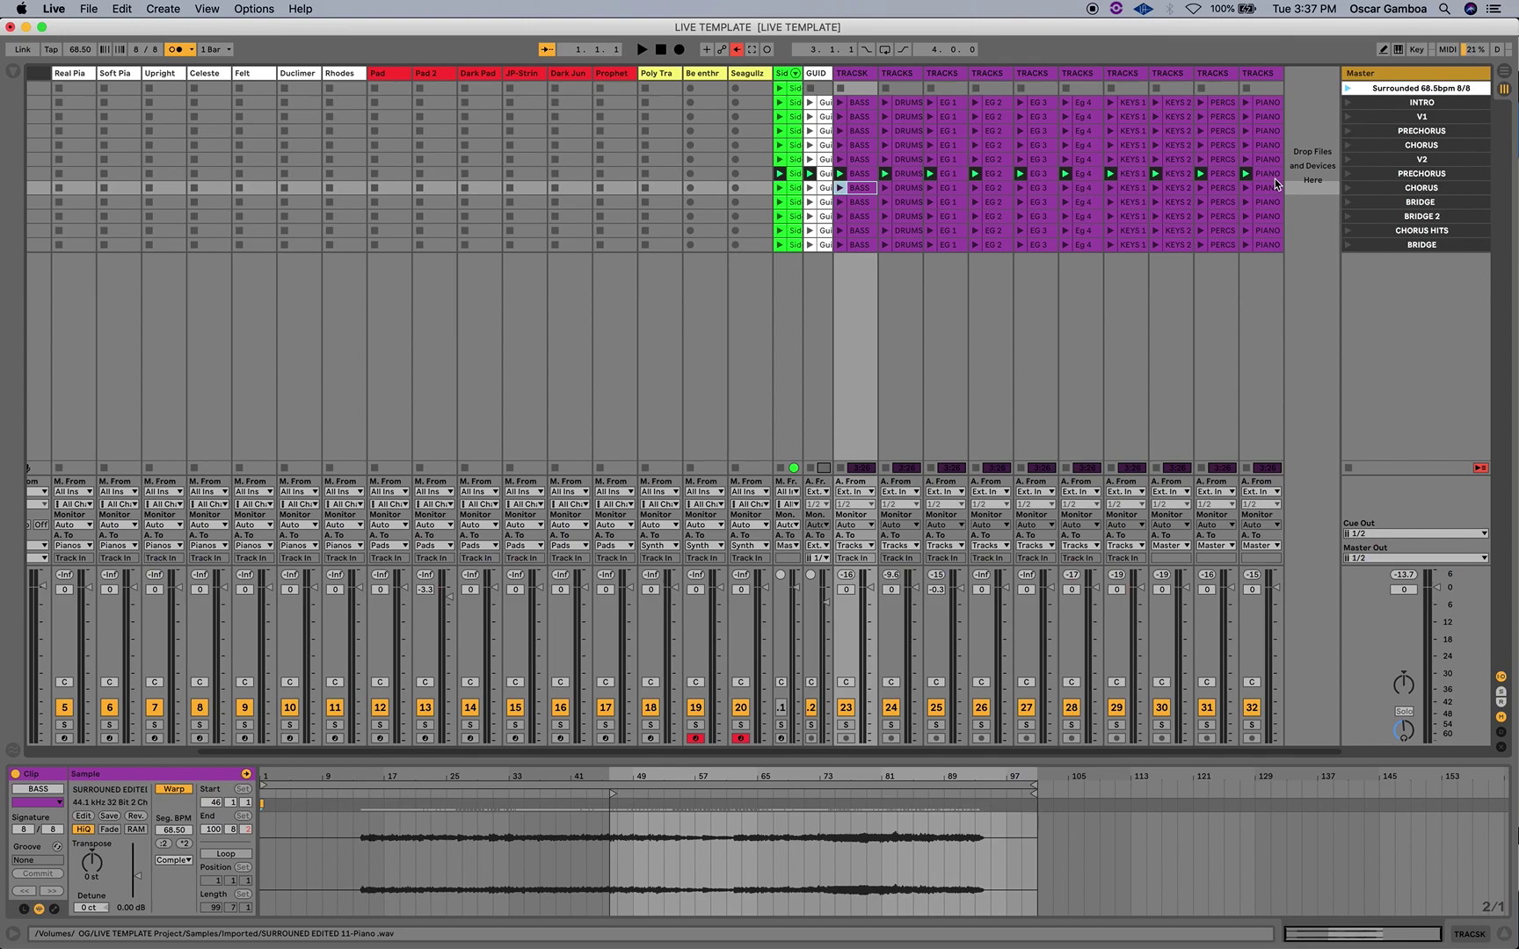
Move between the Guide, BASS and SideChain 1 clips.
{"action": "key", "text": "Down"}
{"action": "key", "text": "Left"}
{"action": "key", "text": "Down"}
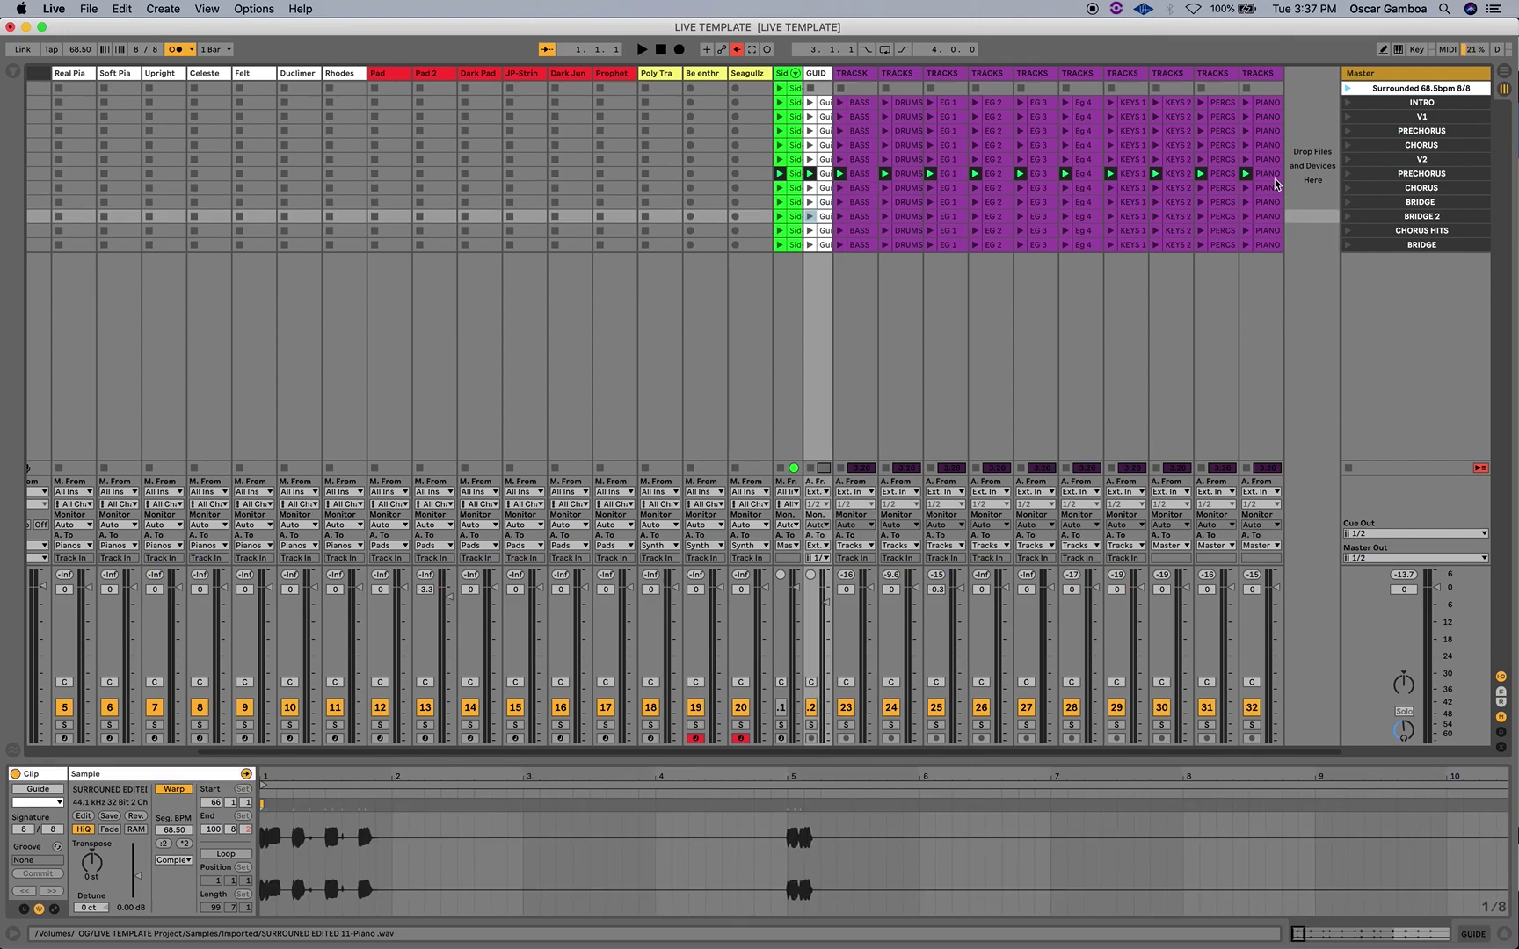
{"action": "key", "text": "Down"}
{"action": "key", "text": "Right"}
{"action": "key", "text": "Up"}
{"action": "key", "text": "Up"}
{"action": "key", "text": "Up"}
{"action": "key", "text": "Up"}
{"action": "key", "text": "Up"}
{"action": "key", "text": "Up"}
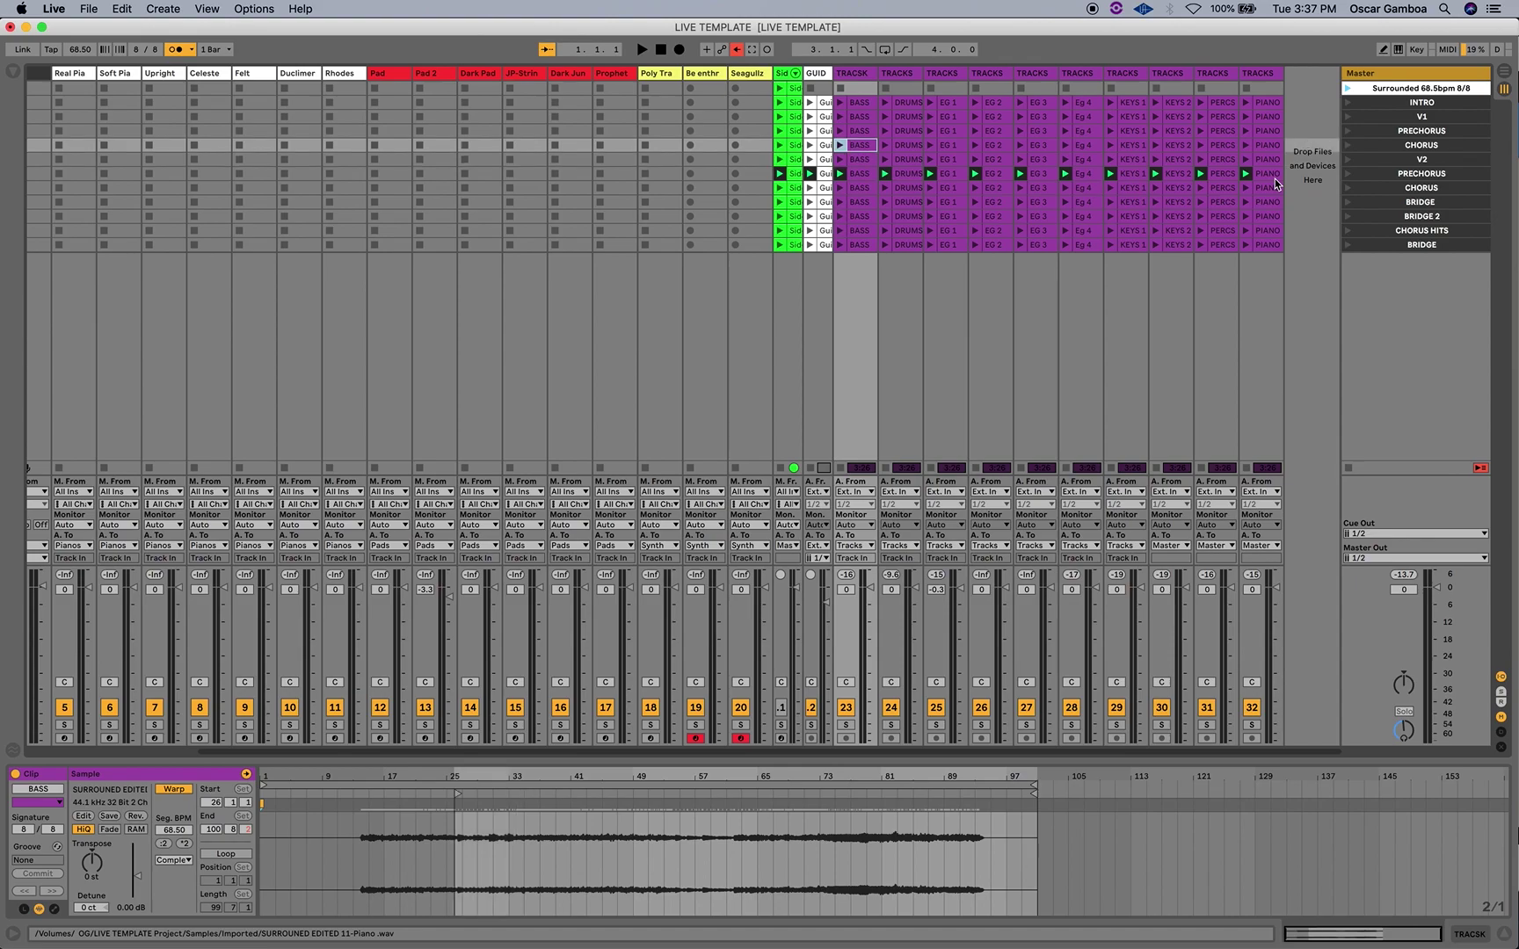
{"action": "key", "text": "Left"}
{"action": "key", "text": "Left"}
{"action": "key", "text": "Up"}
{"action": "key", "text": "Up"}
{"action": "key", "text": "Up"}
{"action": "key", "text": "Up"}
{"action": "key", "text": "Up"}
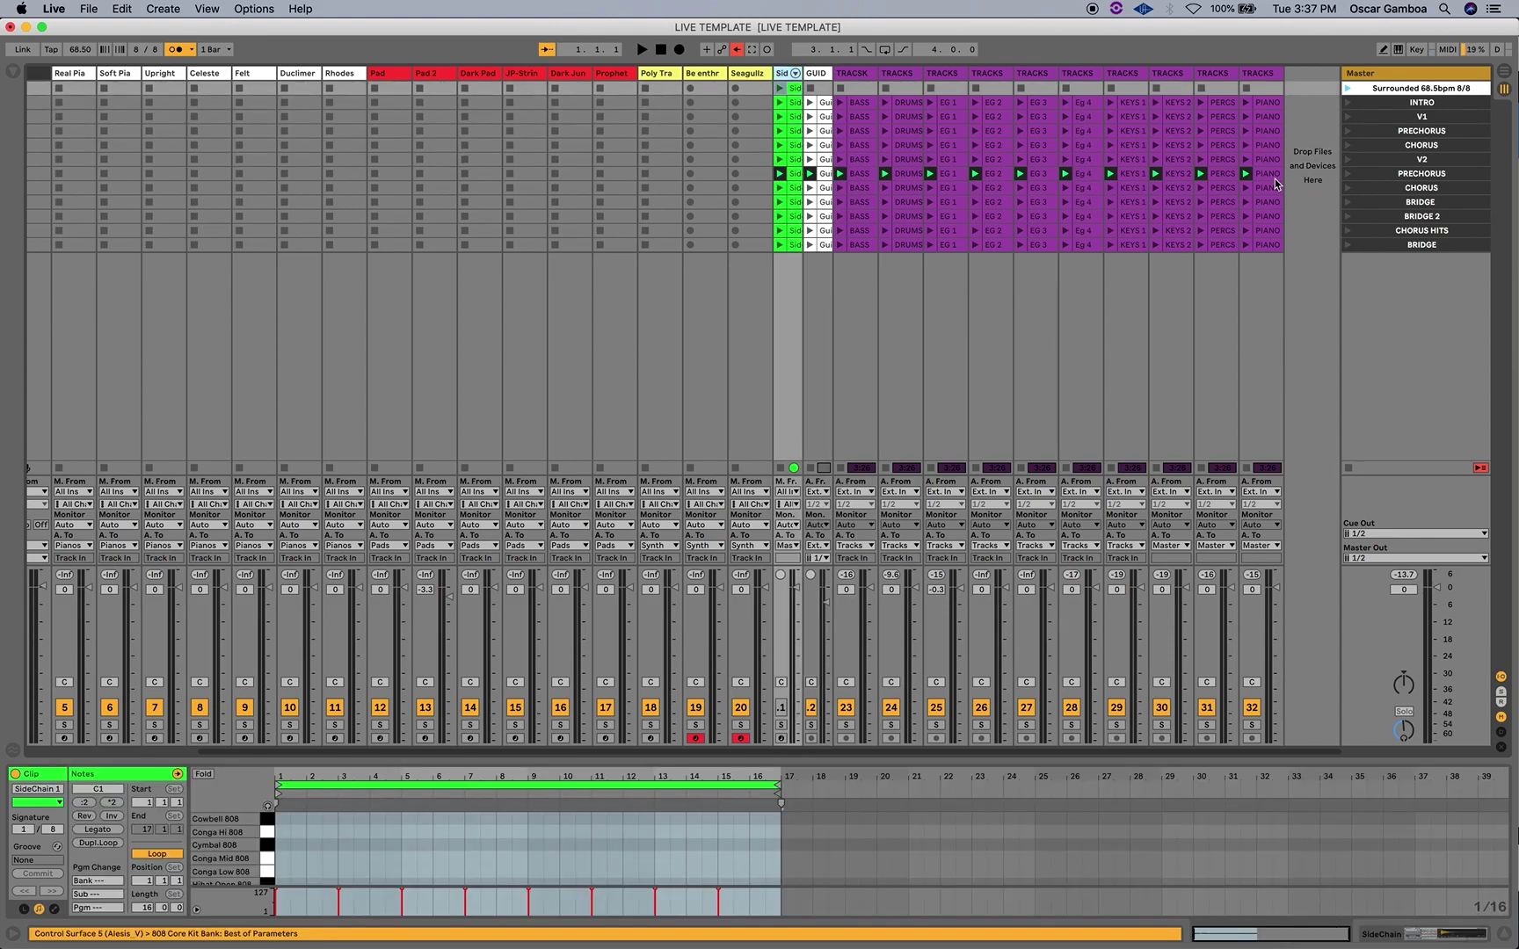
Move across the GUIDE track, BASS and PERCS clips, ending on the EG 2 clip.
{"action": "key", "text": "Right"}
{"action": "key", "text": "Right"}
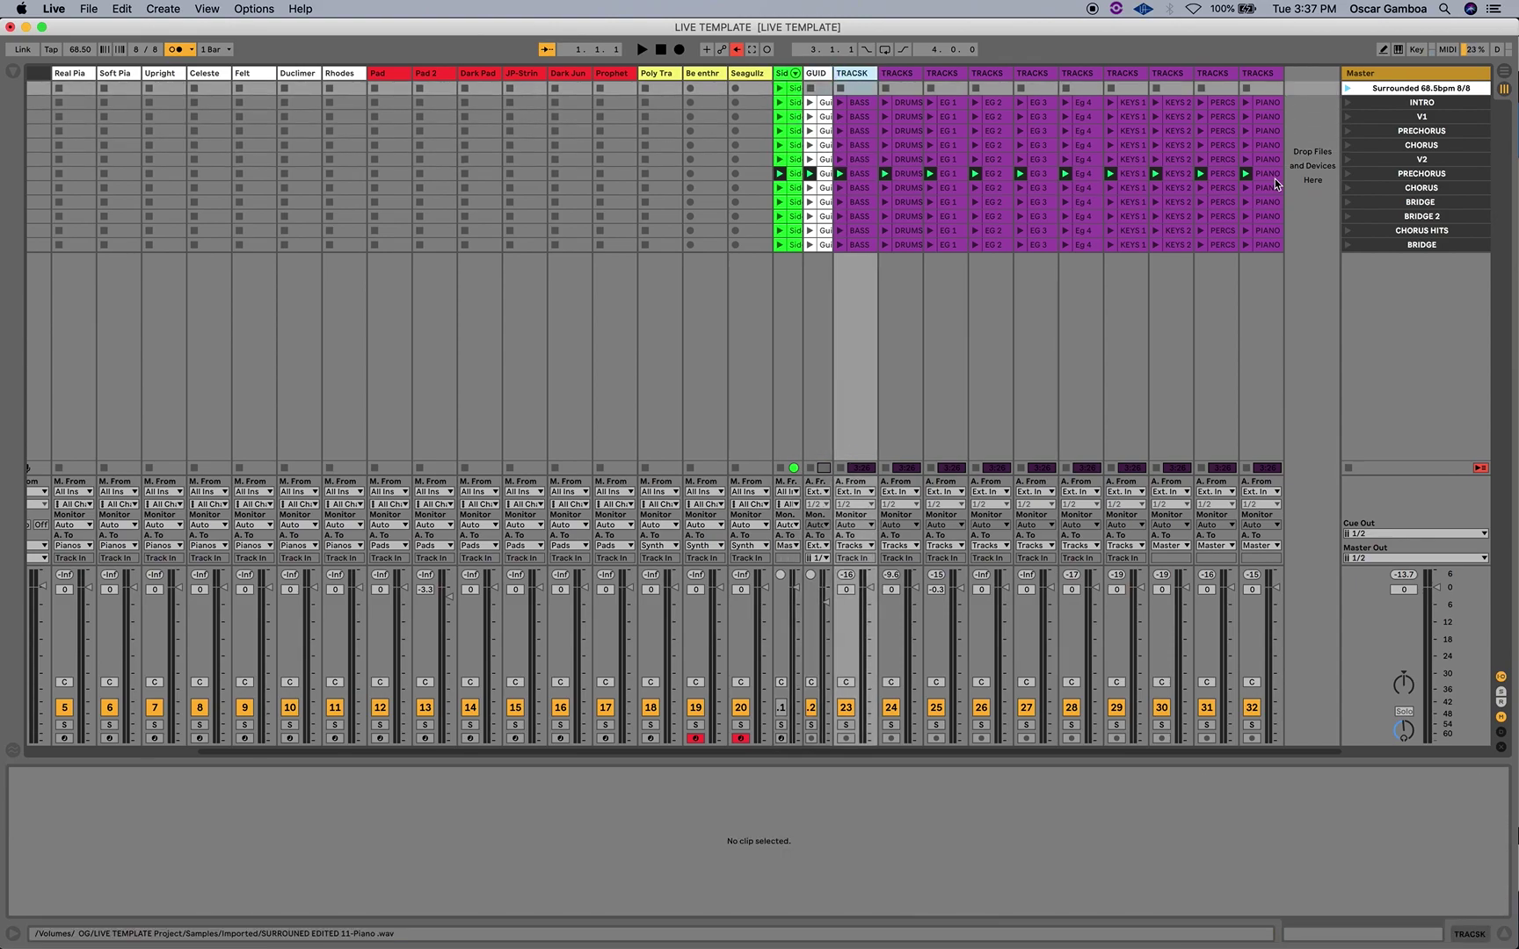
{"action": "key", "text": "Down"}
{"action": "key", "text": "Right"}
{"action": "key", "text": "Right"}
{"action": "key", "text": "Right"}
{"action": "key", "text": "Right"}
{"action": "key", "text": "Right"}
{"action": "key", "text": "Right"}
{"action": "key", "text": "Right"}
{"action": "key", "text": "Right"}
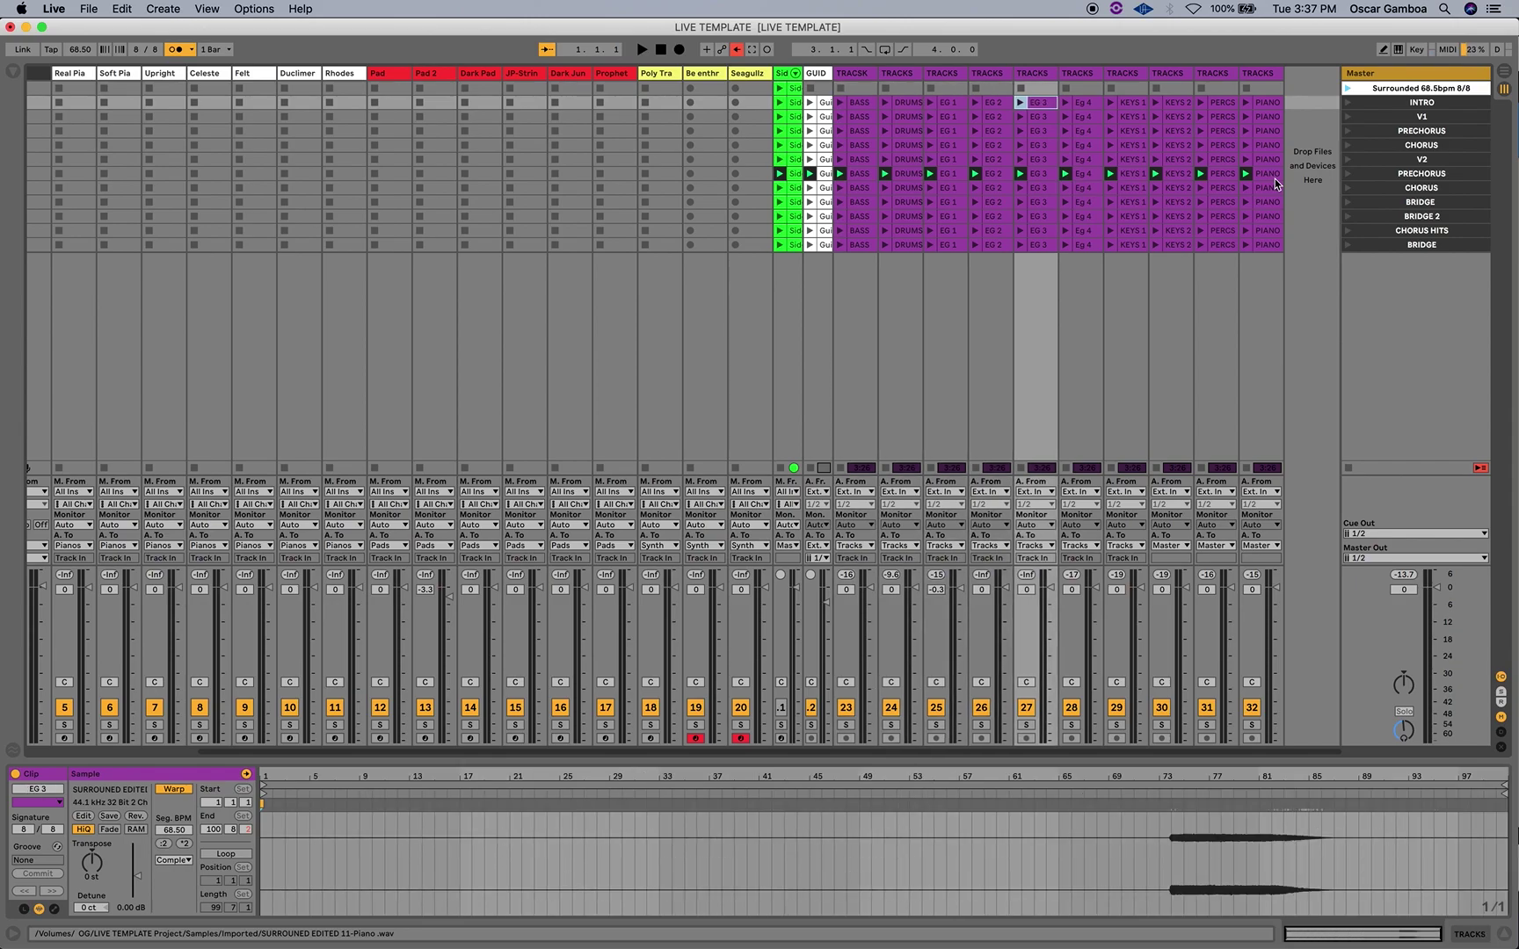
{"action": "key", "text": "Right"}
{"action": "key", "text": "Down"}
{"action": "key", "text": "Down"}
{"action": "key", "text": "Left"}
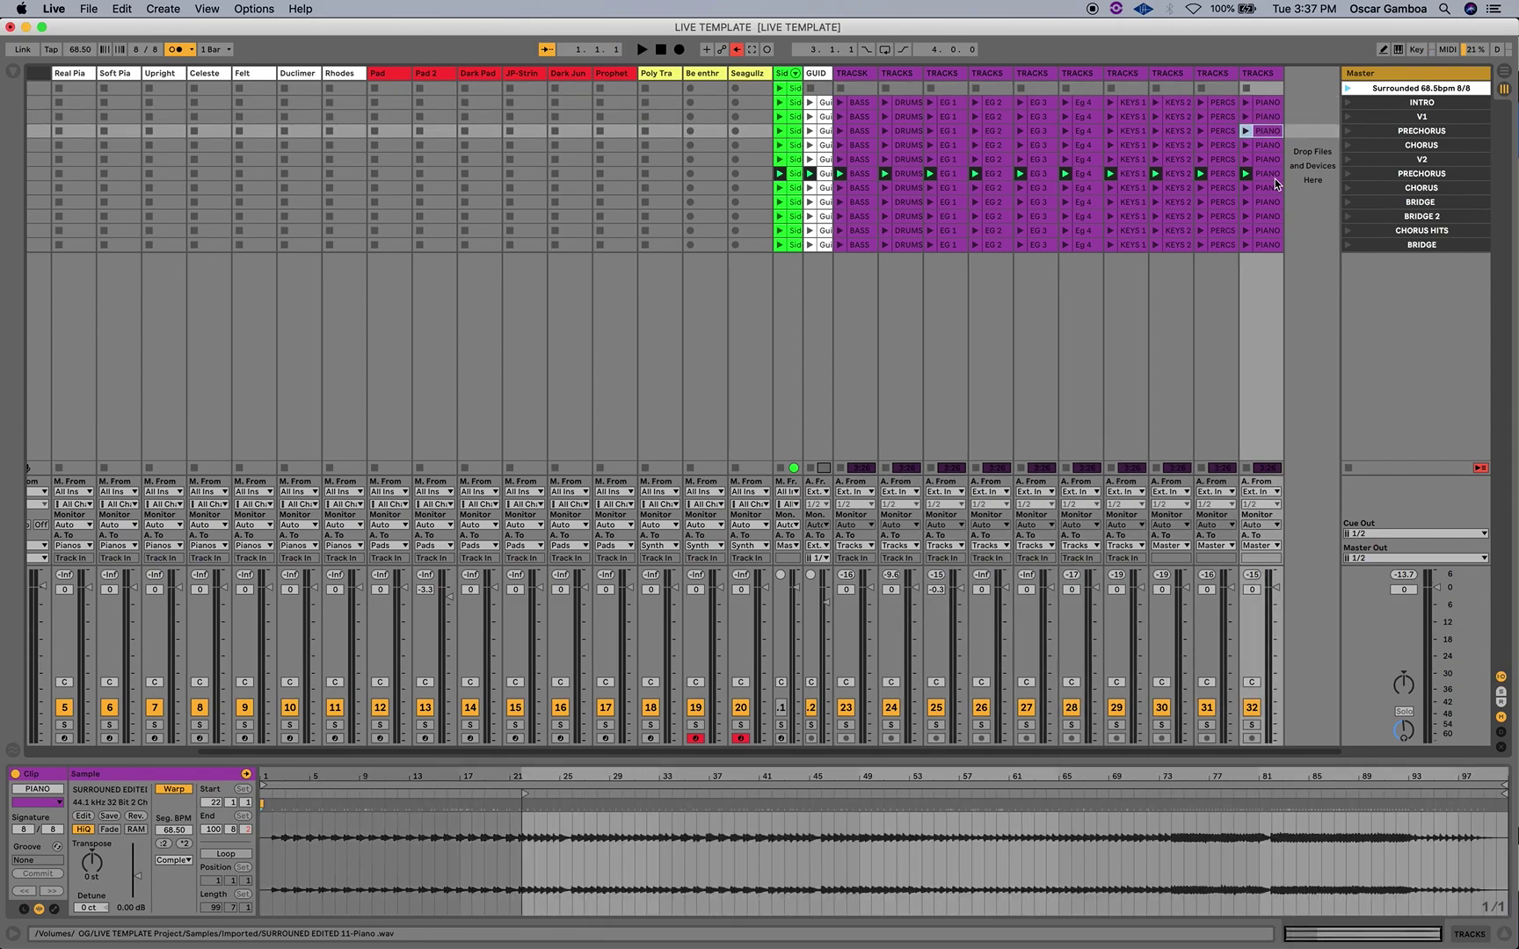
{"action": "key", "text": "Left"}
{"action": "key", "text": "Left"}
{"action": "key", "text": "Left"}
{"action": "key", "text": "Left"}
{"action": "key", "text": "Left"}
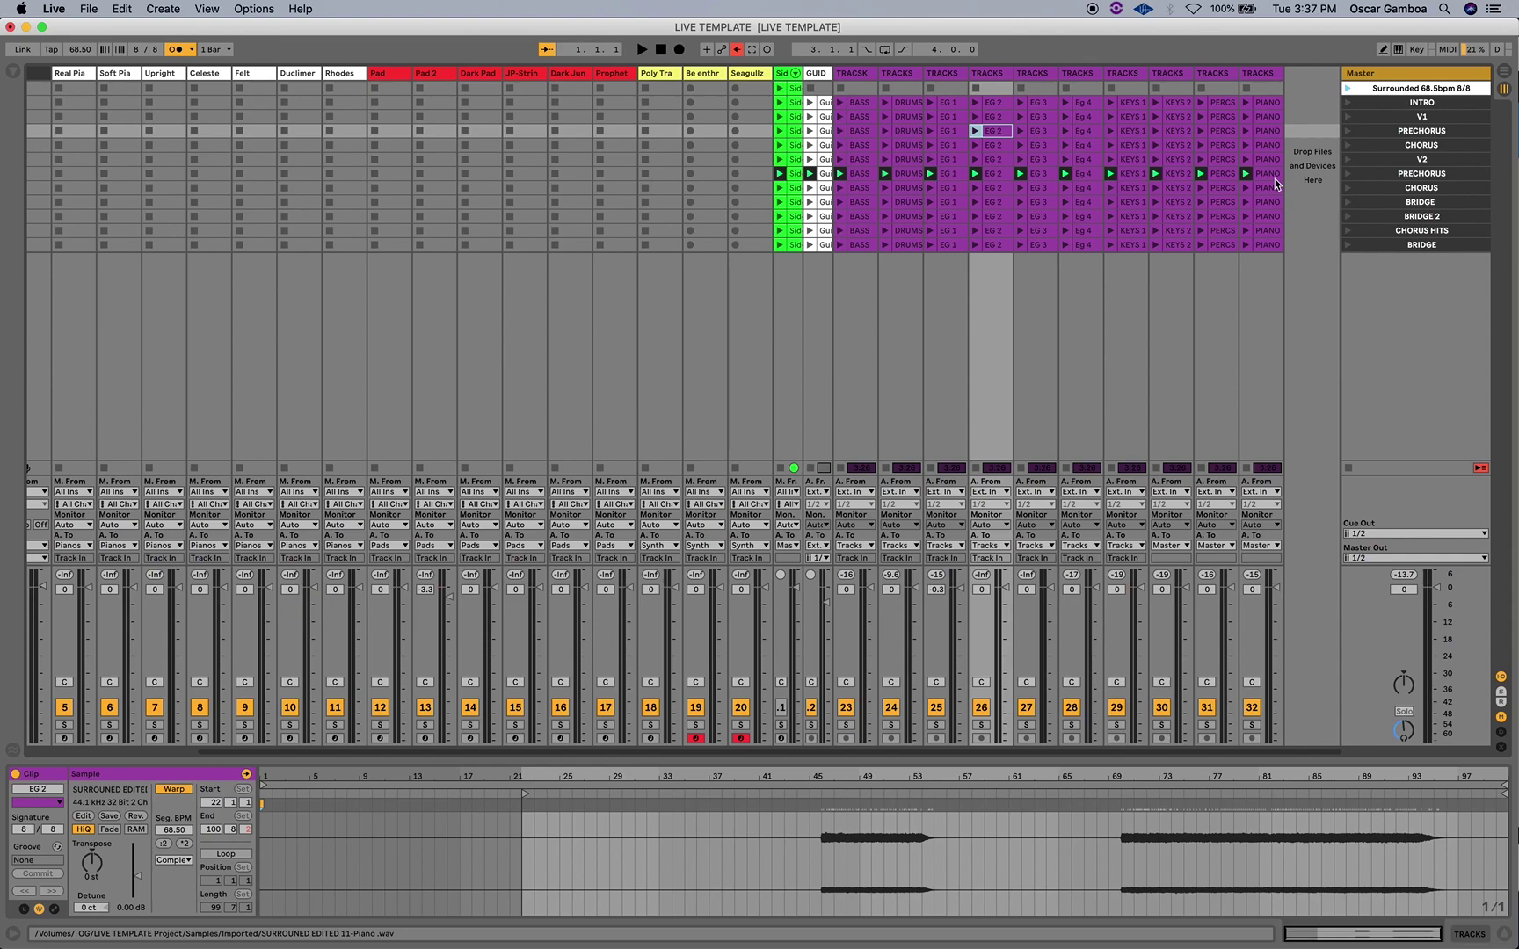
Scroll back to the Pianos, Pads, Synth and Tracks buses, play the top Surrounded scene, then stop.
{"action": "scroll", "coordinate": [566, 341], "scroll_direction": "left", "scroll_amount": 5}
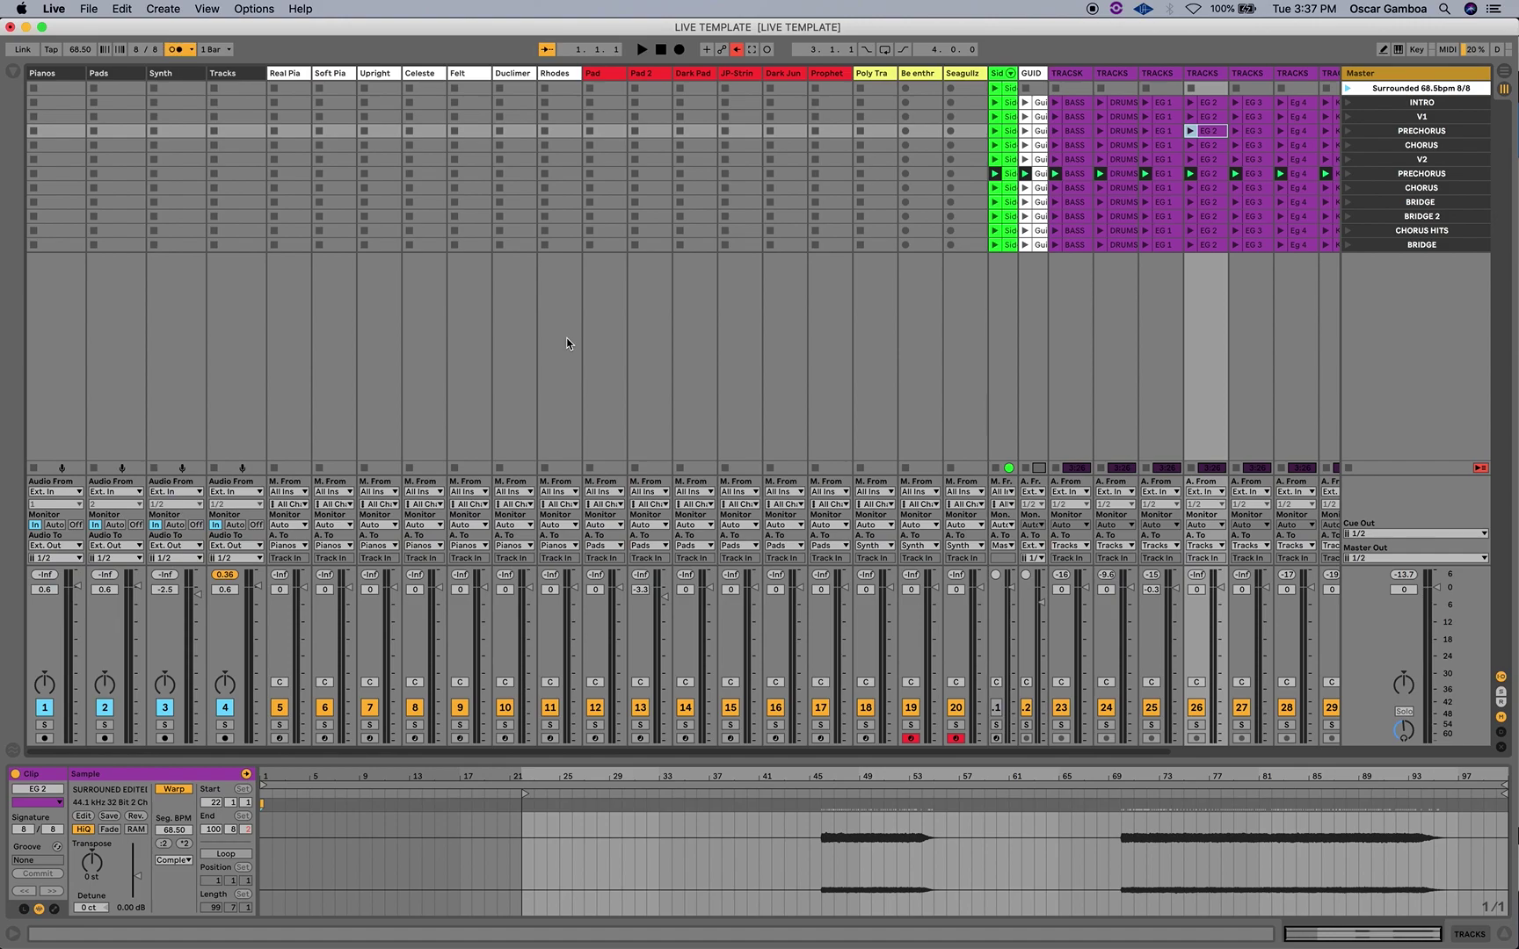
{"action": "key", "text": "Up"}
{"action": "key", "text": "Up"}
{"action": "key", "text": "Up"}
{"action": "key", "text": "Return"}
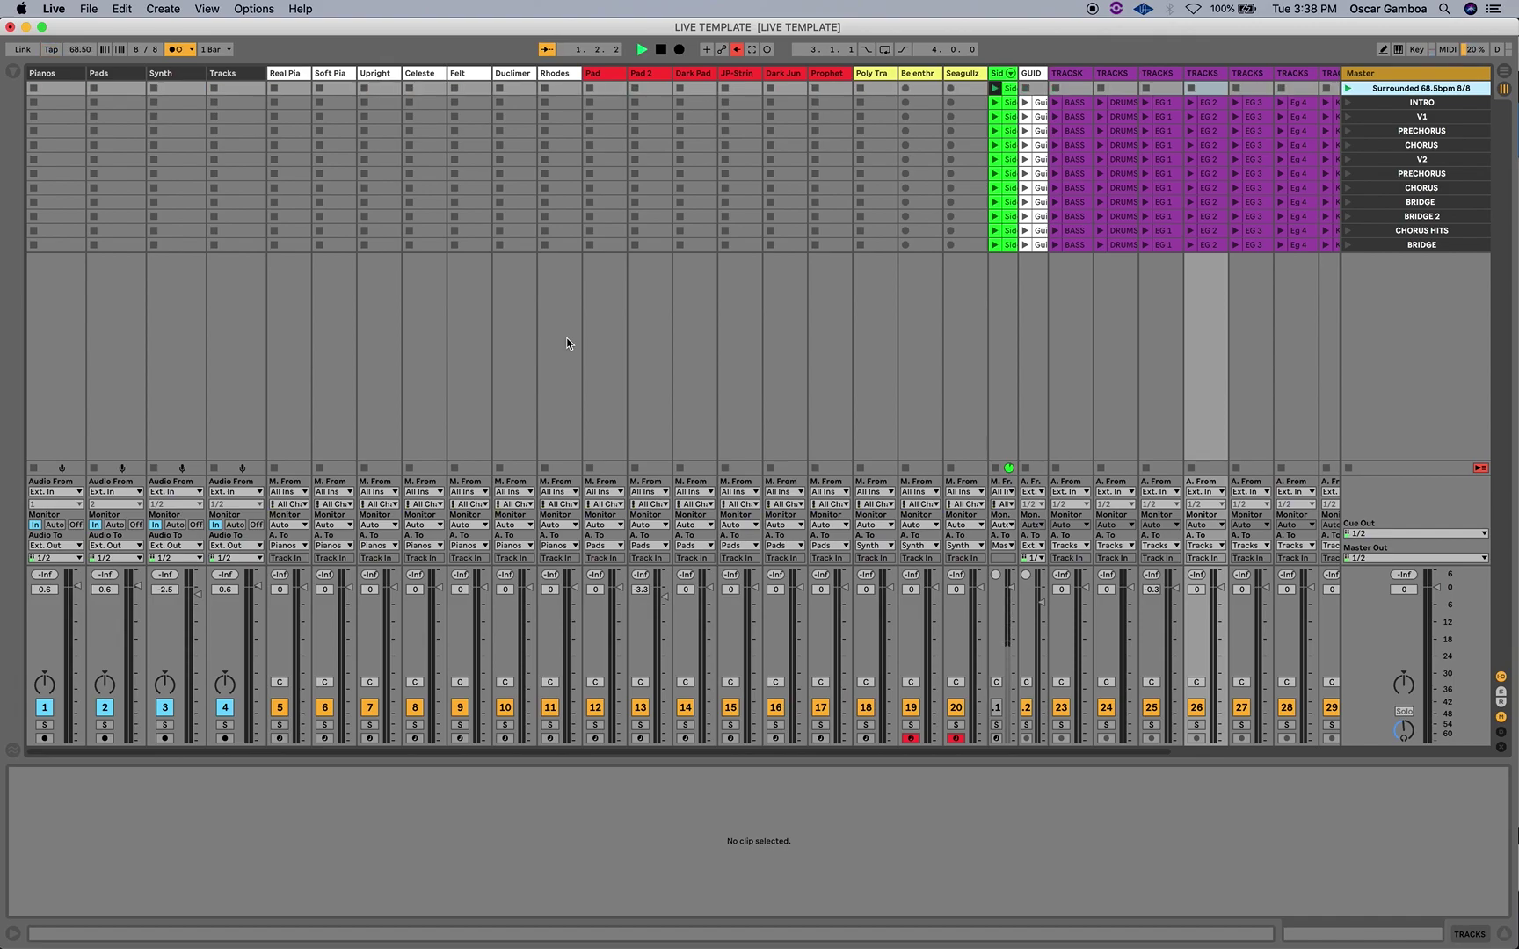
{"action": "key", "text": "space"}
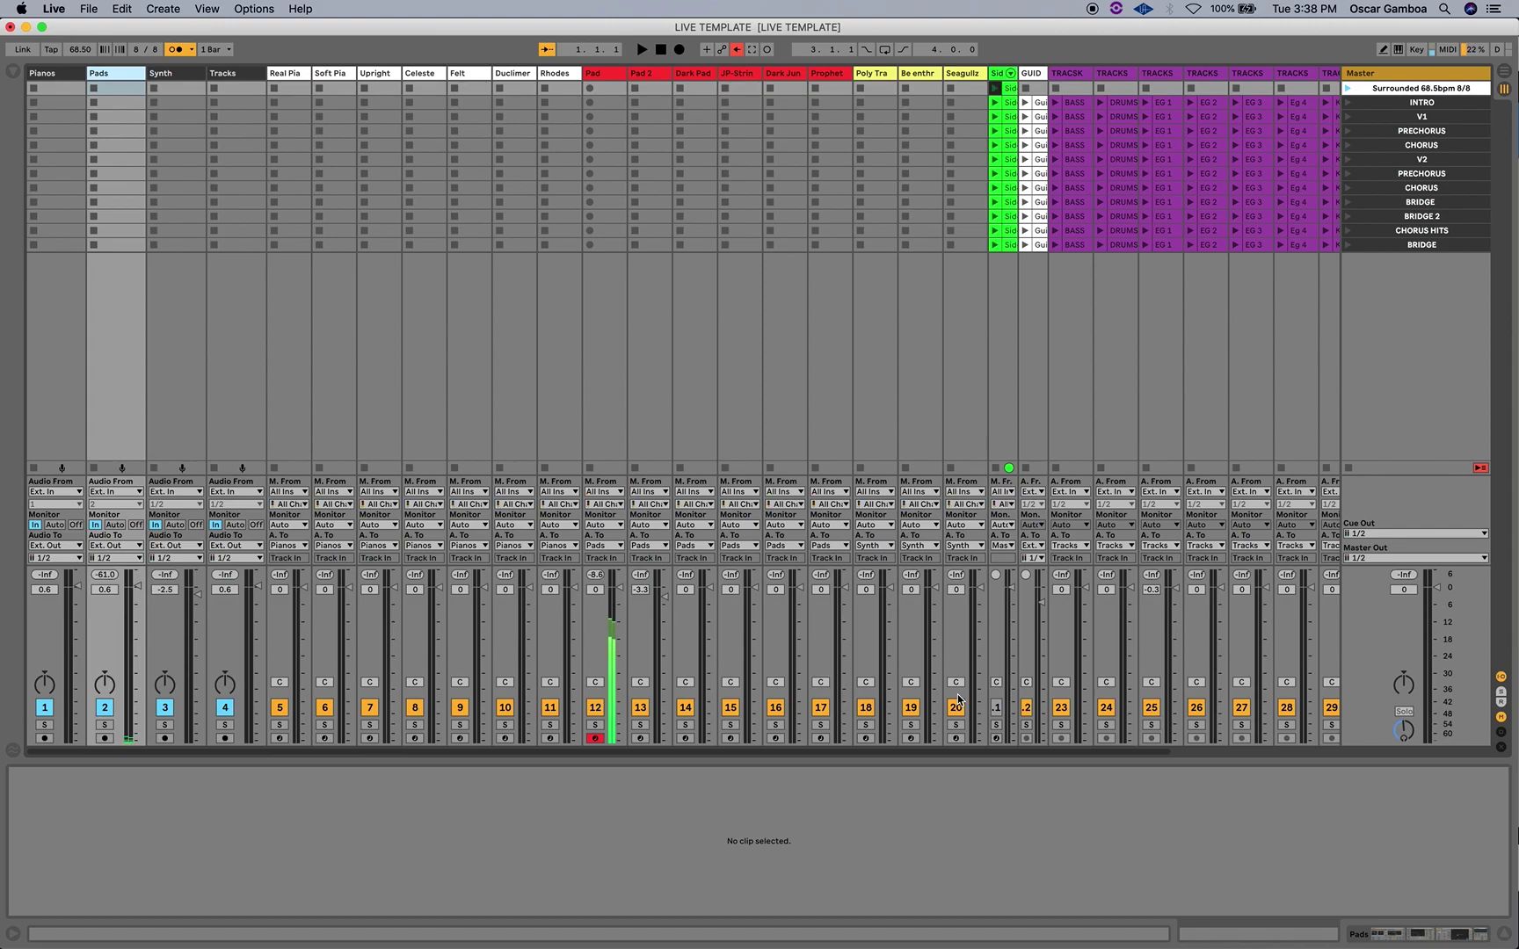
Freeze the Pads bus Reverb into a drone, then show the Soft Piano track's chain.
{"action": "left_click", "coordinate": [1380, 930]}
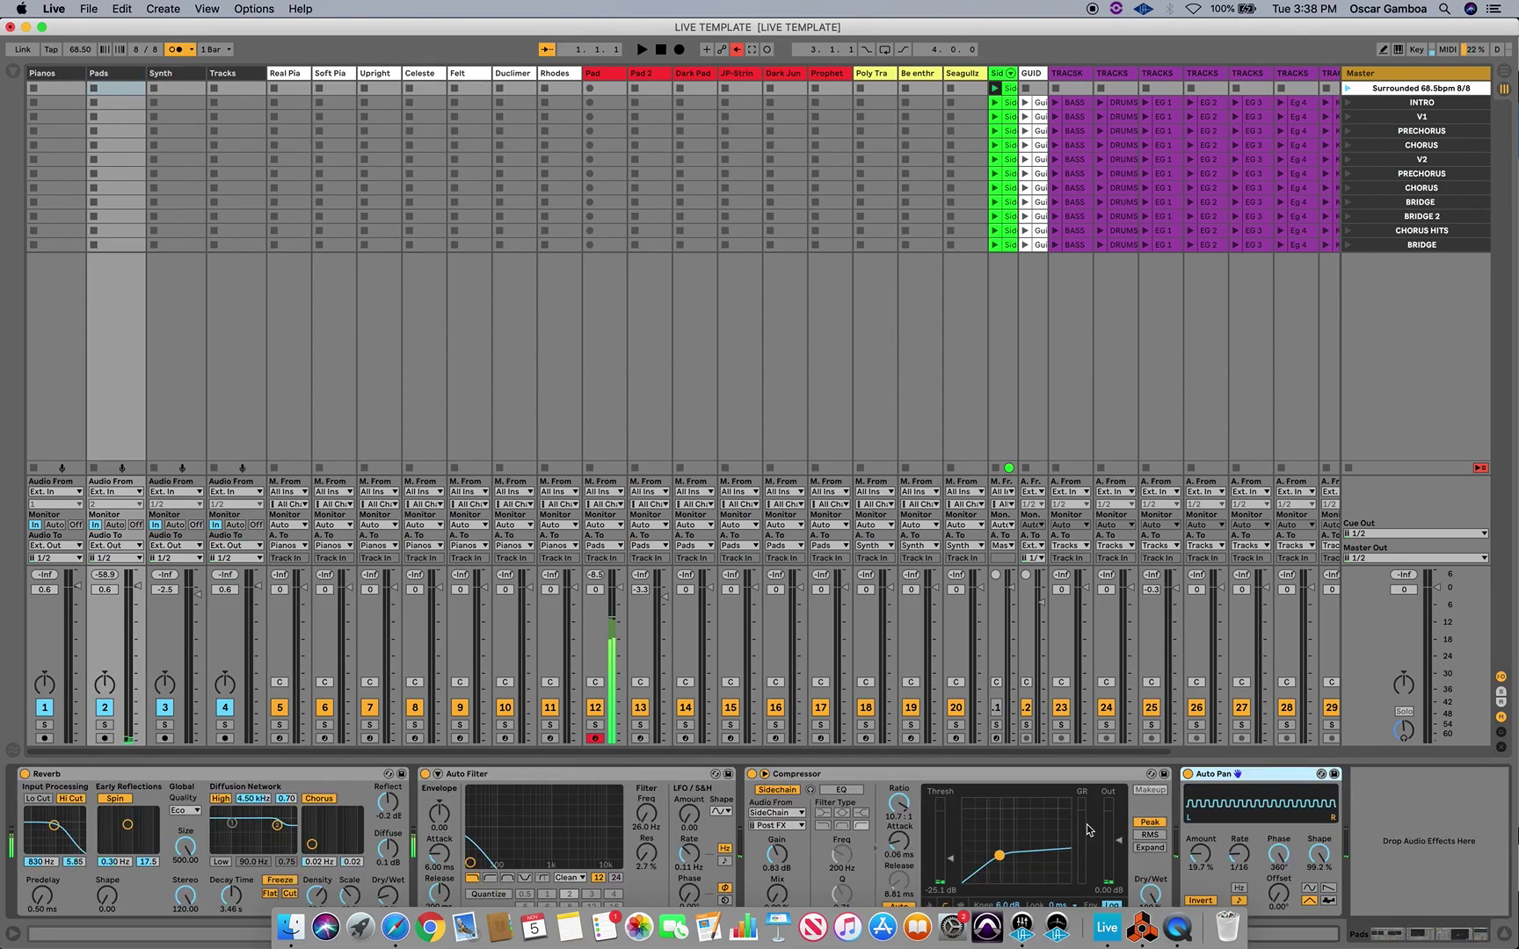
{"action": "left_click", "coordinate": [282, 881]}
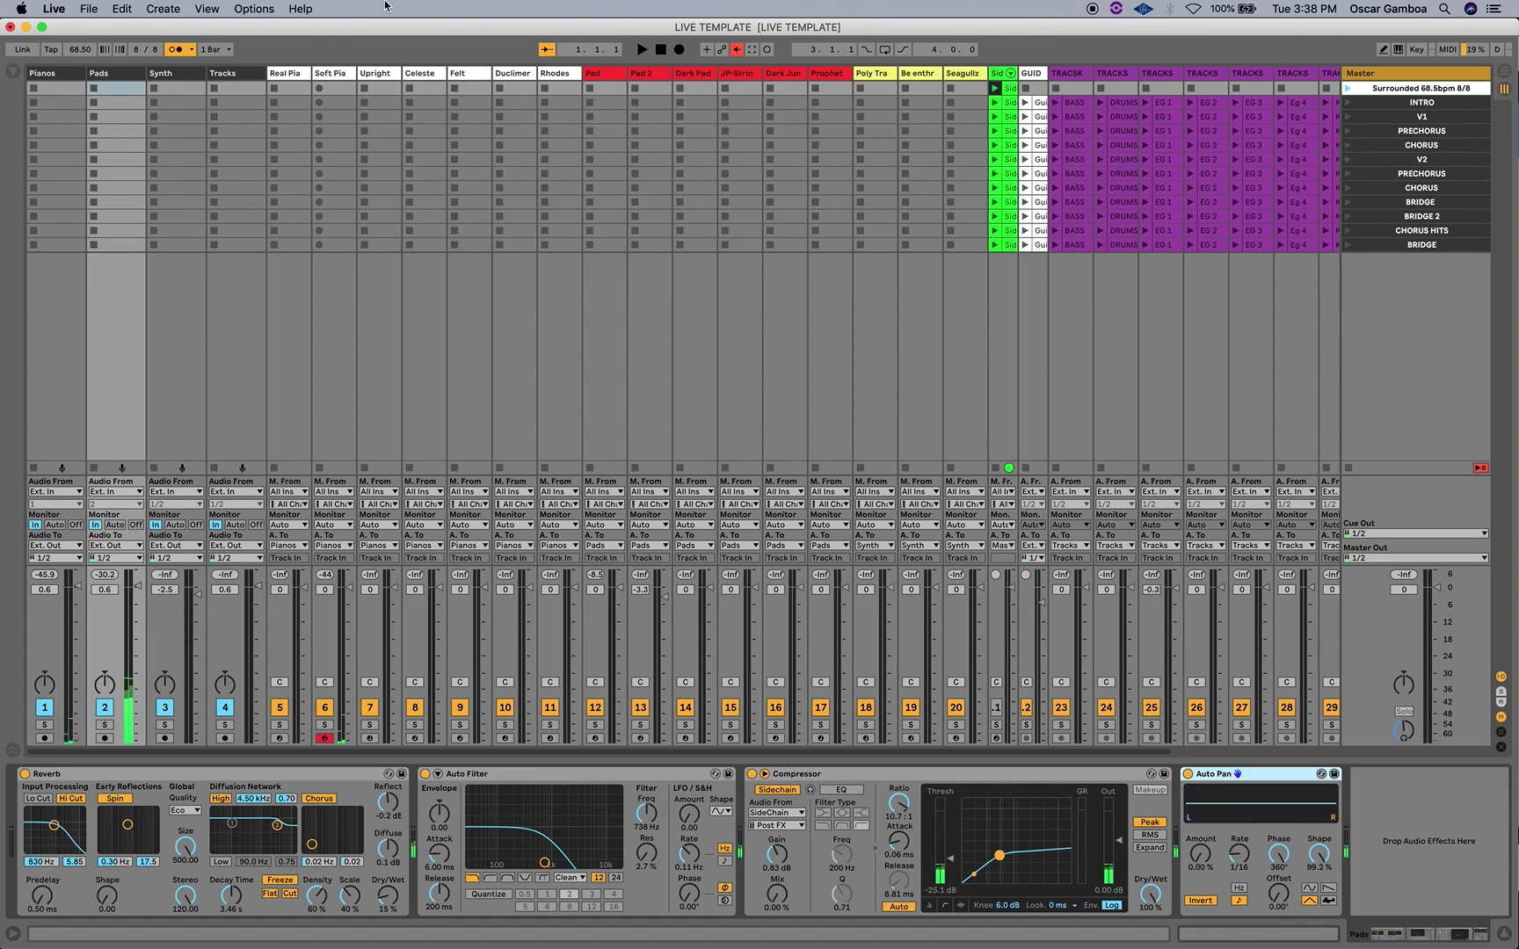
{"action": "left_click", "coordinate": [333, 75]}
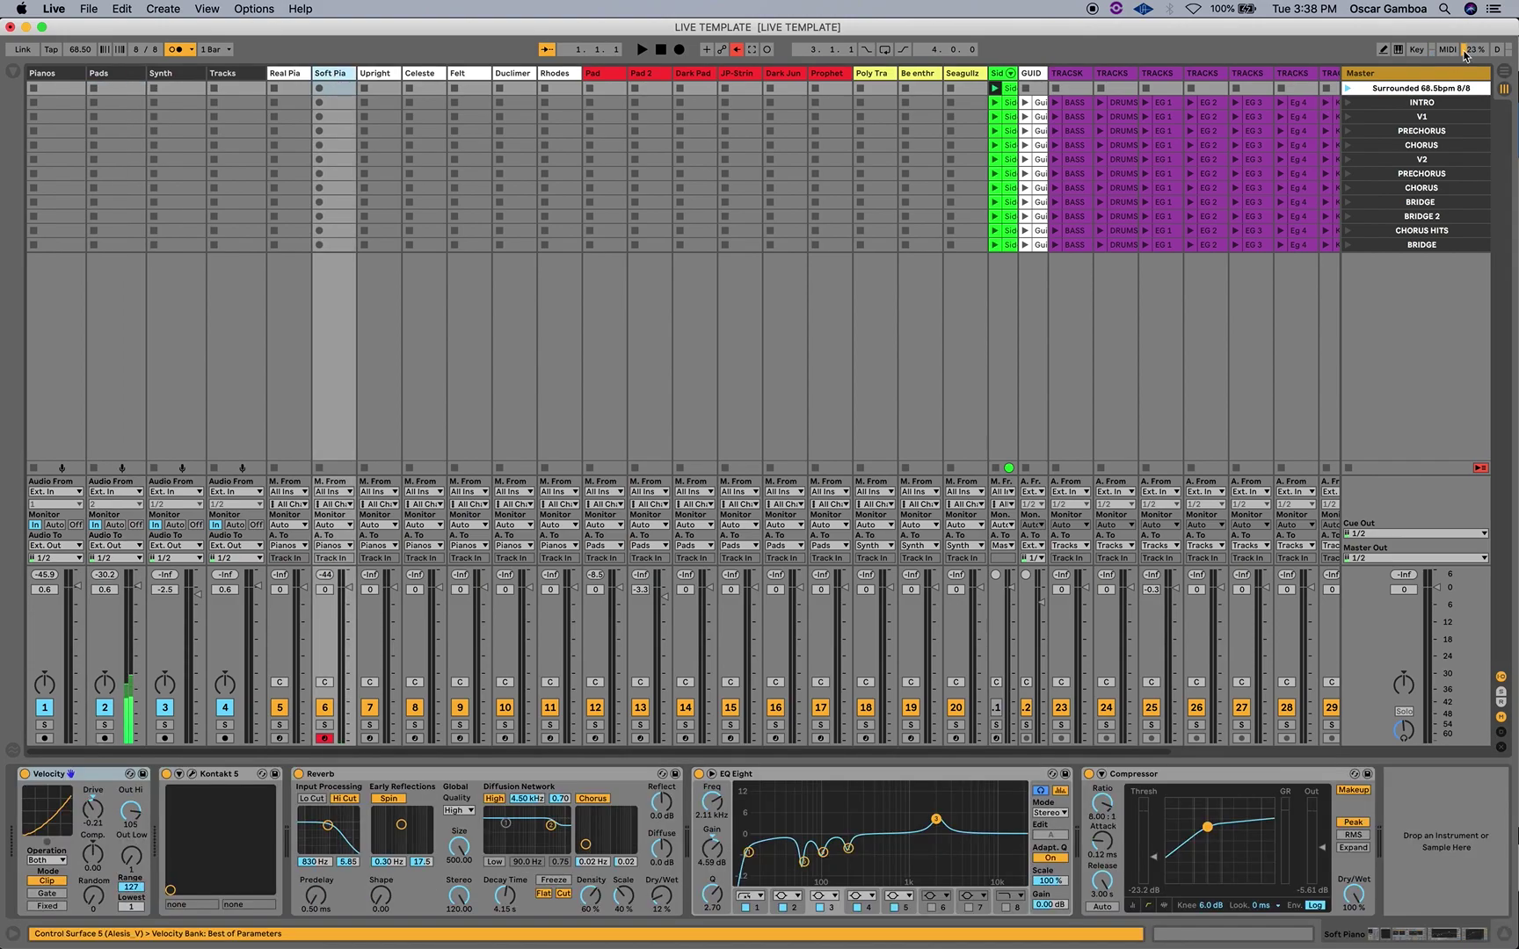